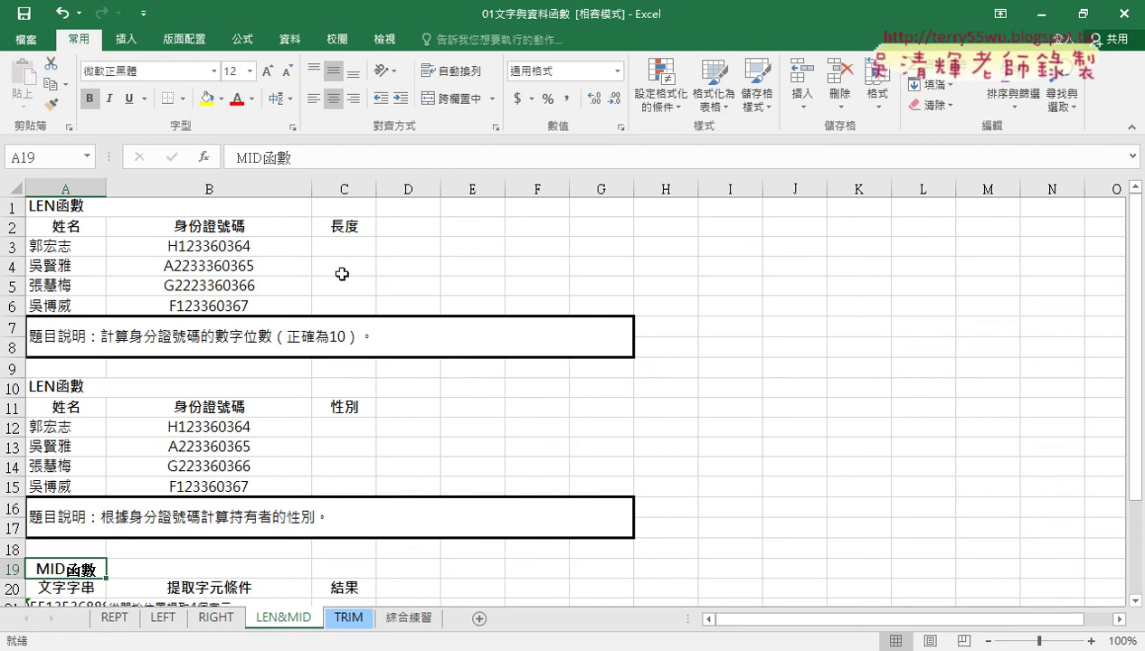
Select length cell C3, next to the ID in B3, and start Insert Function from the fx button
{"action": "left_click", "coordinate": [341, 246]}
{"action": "left_click", "coordinate": [208, 246]}
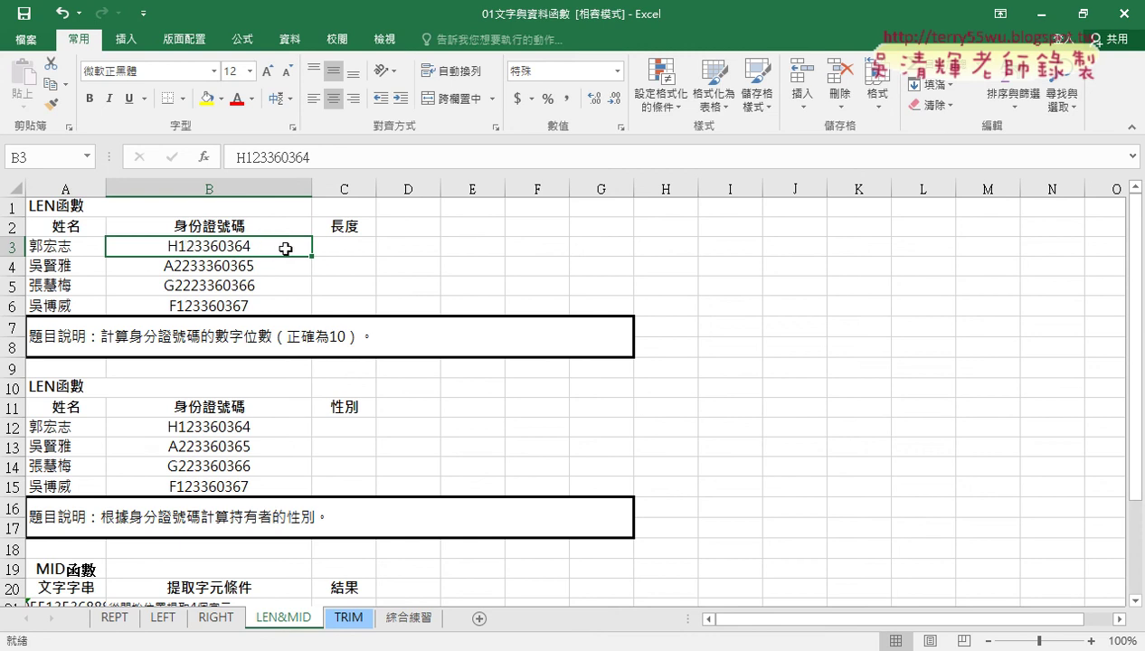
{"action": "left_click", "coordinate": [363, 246]}
{"action": "left_click", "coordinate": [205, 156]}
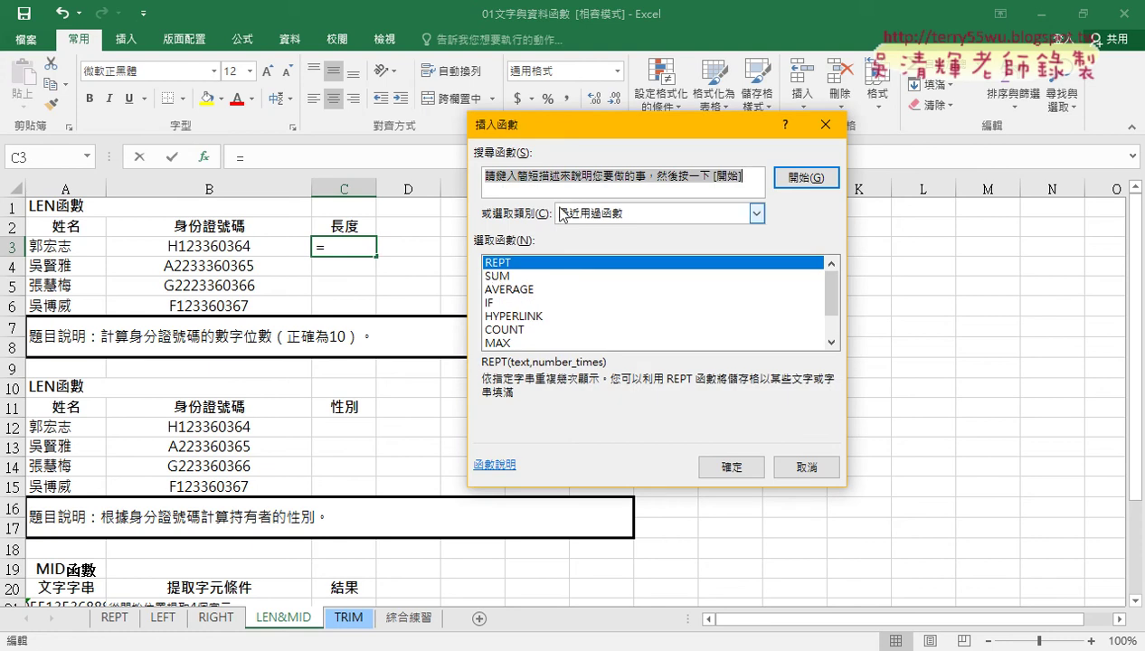
Filter the function list to the 文字 category and insert LEN into C3
{"action": "left_click", "coordinate": [756, 213]}
{"action": "left_click", "coordinate": [608, 338]}
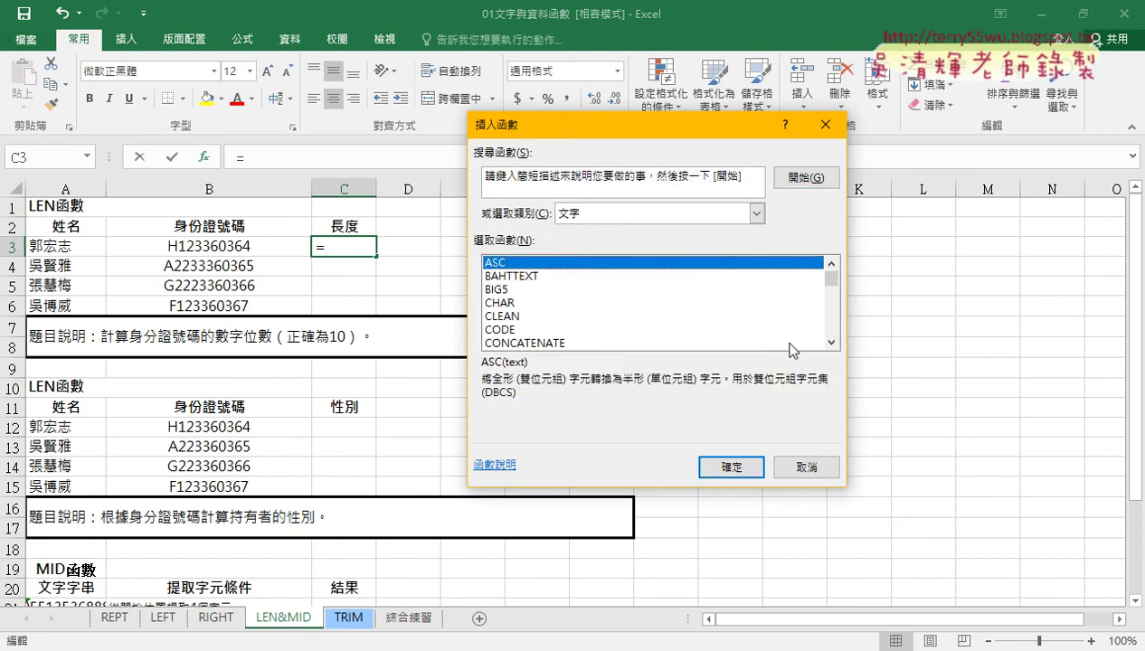
{"action": "left_click", "coordinate": [832, 344]}
{"action": "left_click", "coordinate": [832, 343]}
{"action": "left_click", "coordinate": [833, 344]}
{"action": "left_click", "coordinate": [832, 343]}
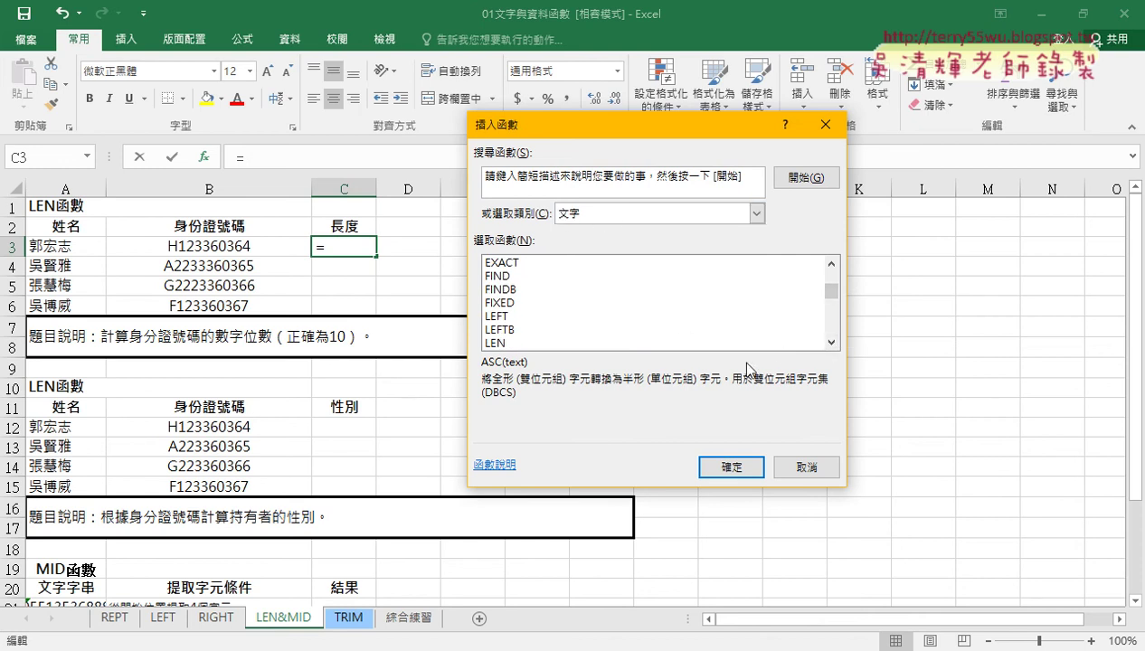
{"action": "left_click", "coordinate": [830, 342]}
{"action": "left_click", "coordinate": [830, 342]}
{"action": "left_click", "coordinate": [831, 342]}
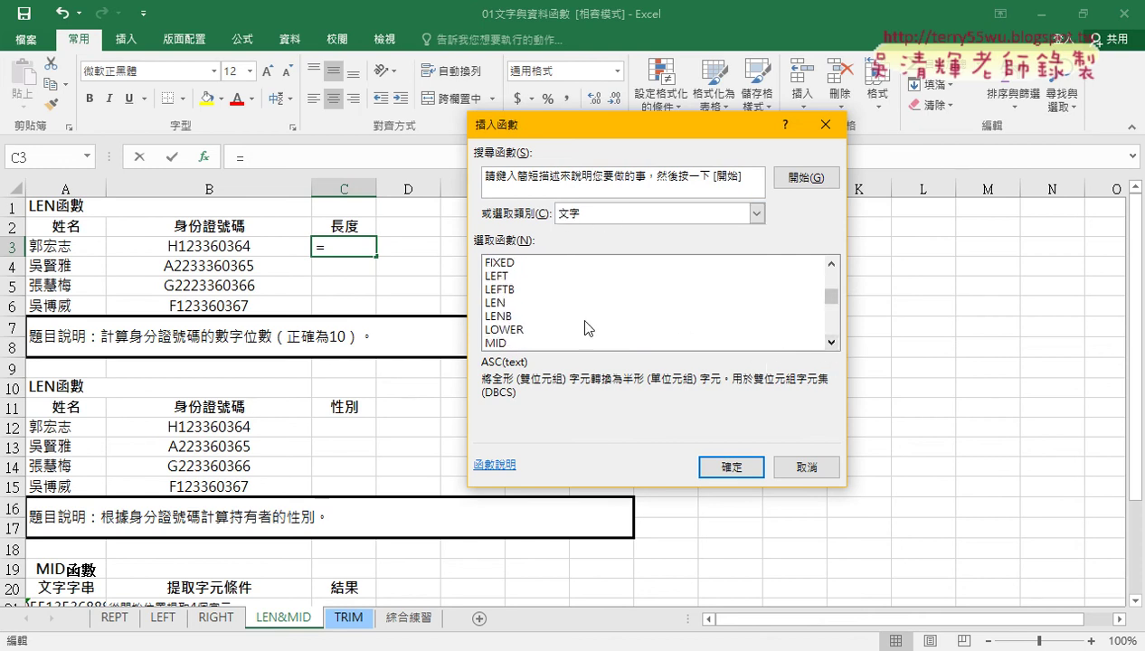
{"action": "left_click", "coordinate": [495, 304]}
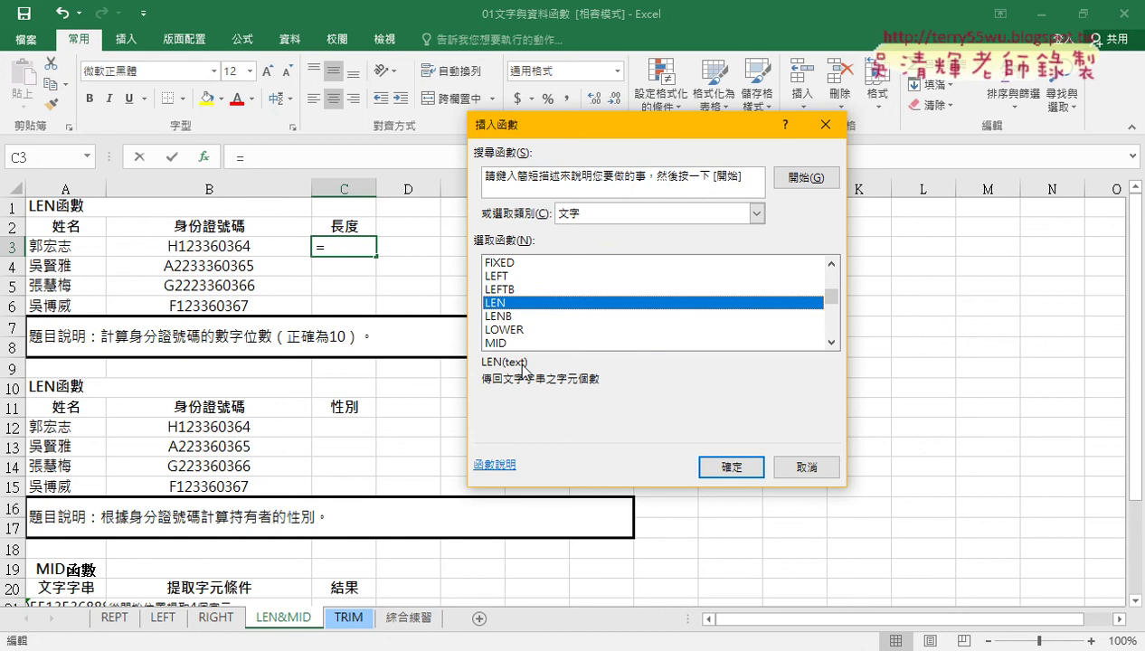
{"action": "left_click", "coordinate": [719, 465]}
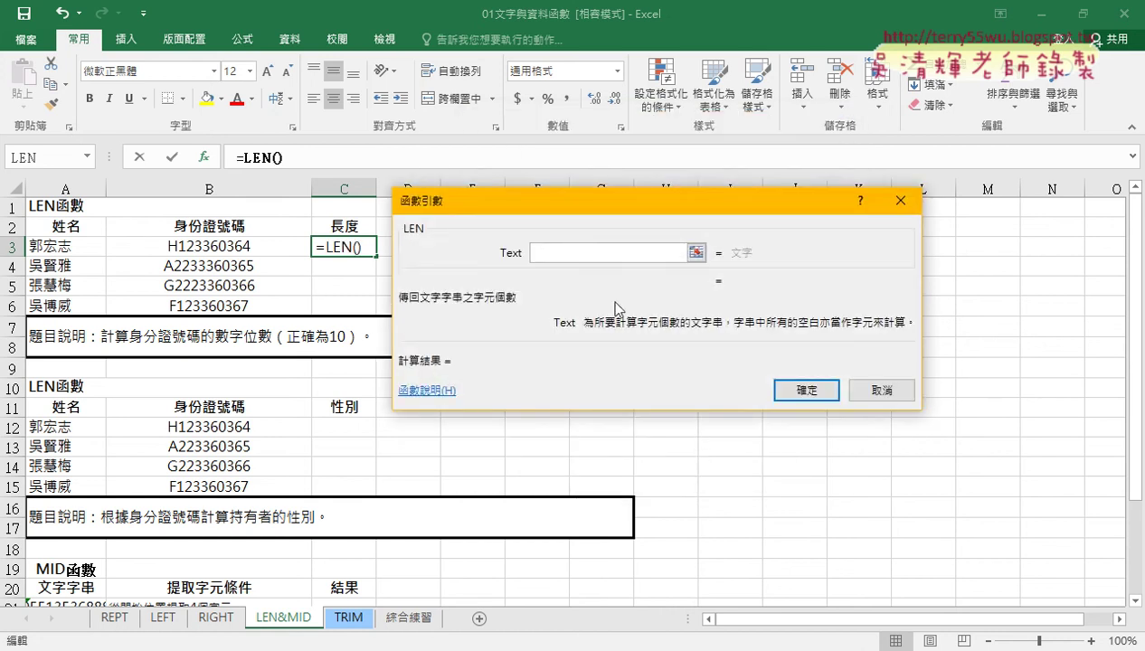
Reposition the LEN Function Arguments dialog away from the ID data
{"action": "left_click_drag", "start_coordinate": [604, 199], "coordinate": [640, 187]}
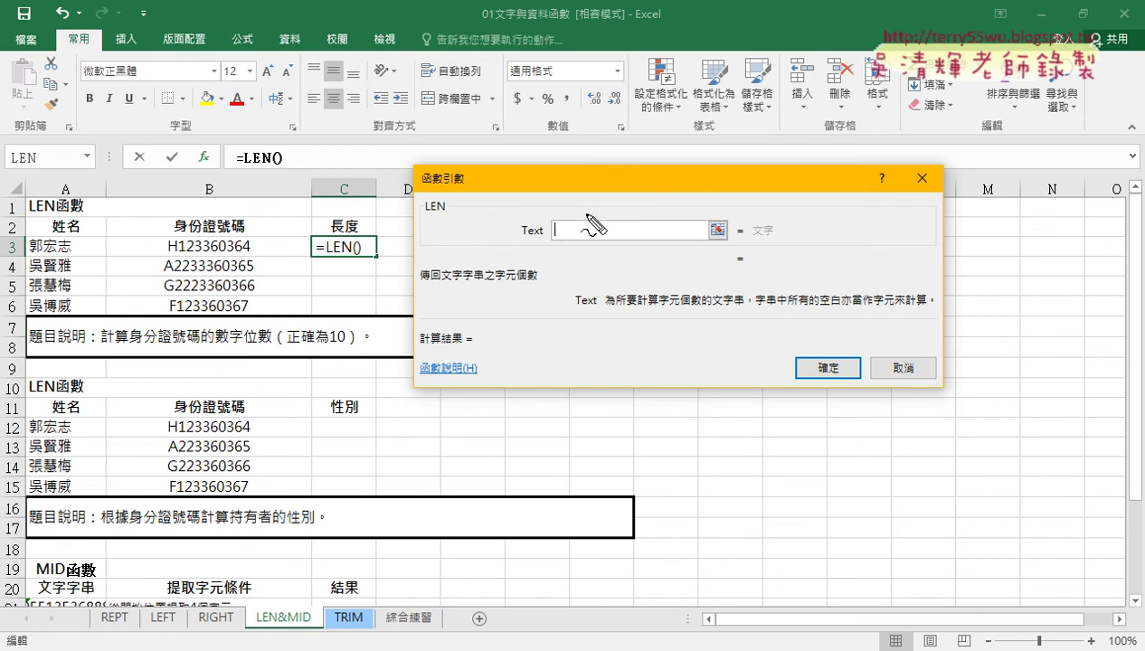
{"action": "left_click_drag", "start_coordinate": [540, 240], "coordinate": [511, 241]}
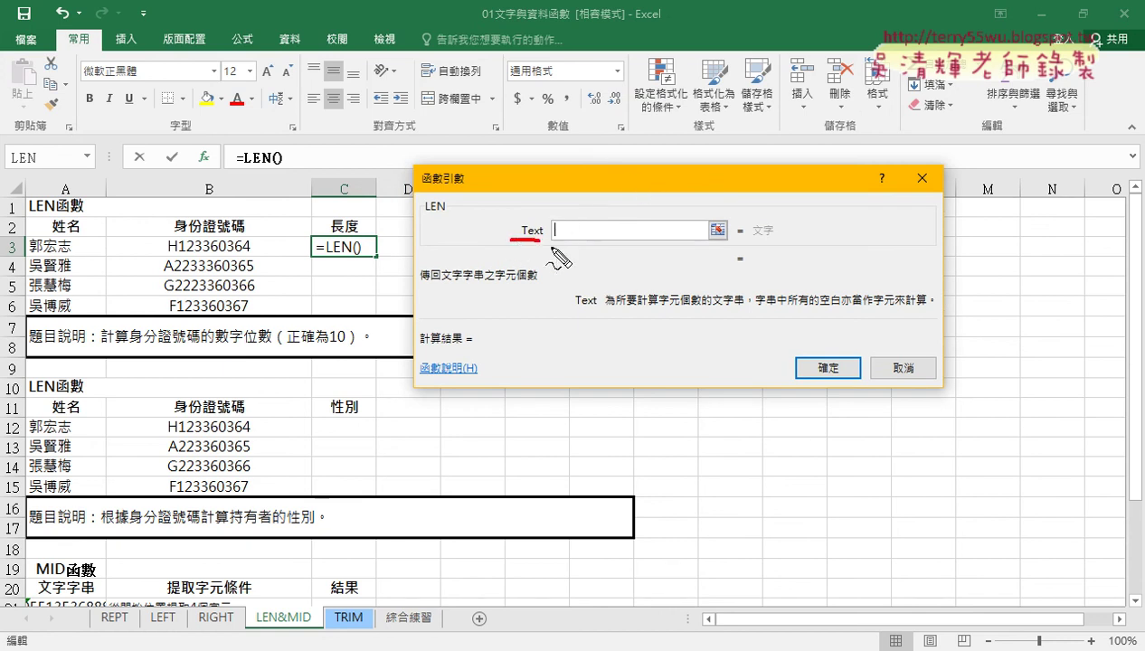
{"action": "mouse_move", "coordinate": [583, 166]}
{"action": "left_mouse_down"}
{"action": "mouse_move", "coordinate": [533, 237]}
{"action": "mouse_move", "coordinate": [568, 224]}
{"action": "left_mouse_up"}
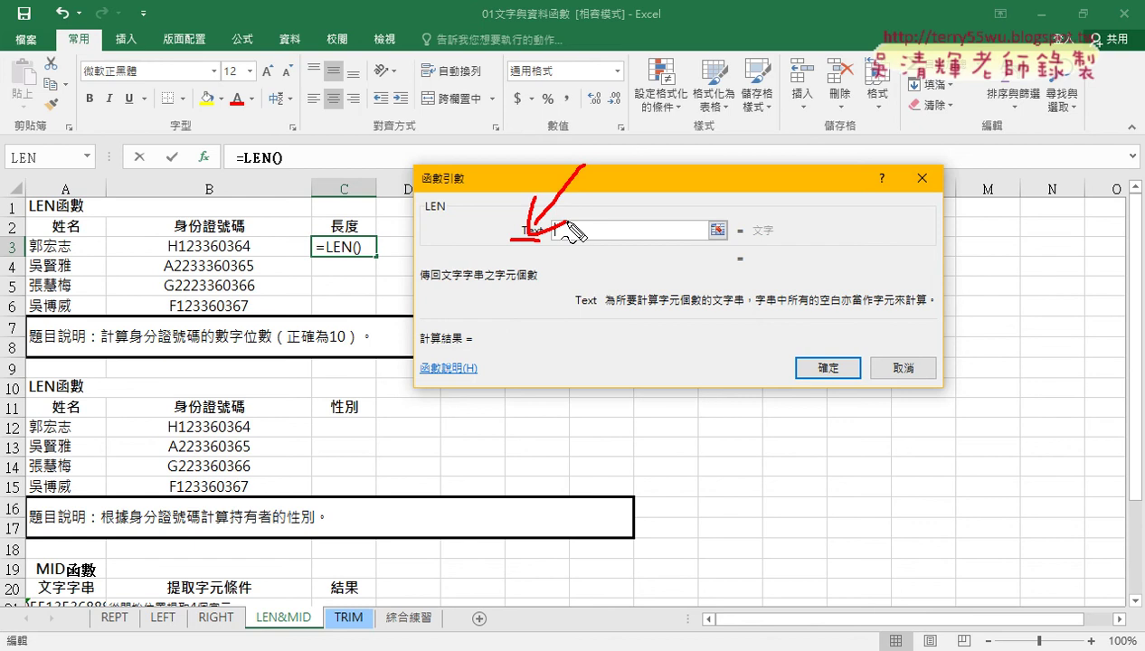
{"action": "key", "text": "Escape"}
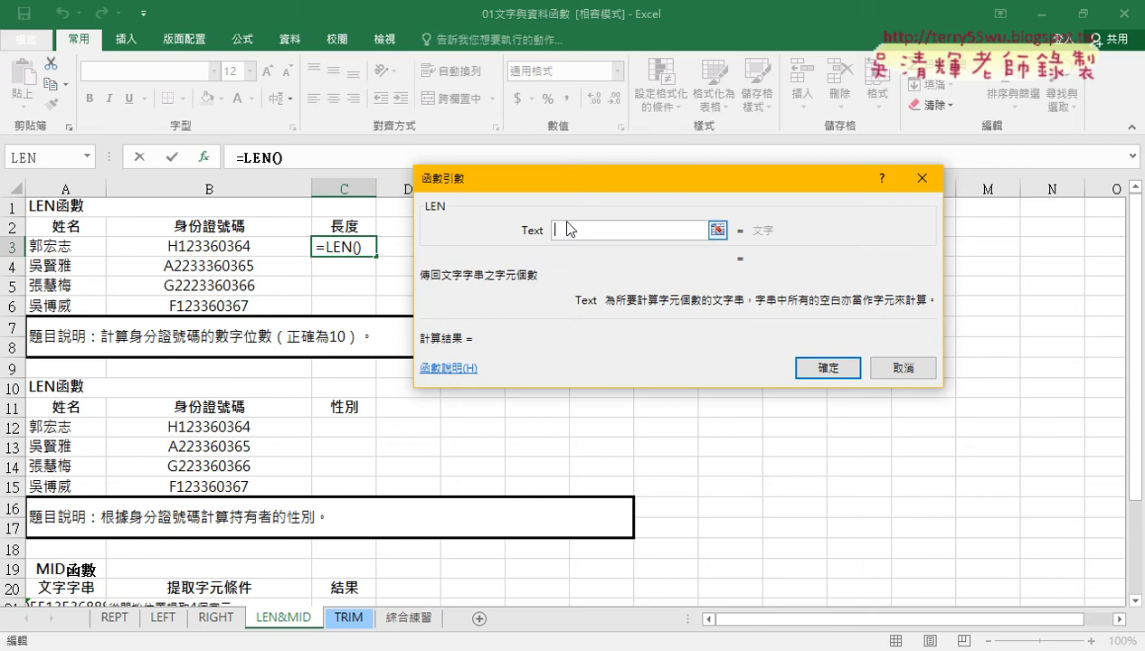
Use B3 as LEN's Text argument and confirm, so C3 shows 10
{"action": "left_click", "coordinate": [248, 250]}
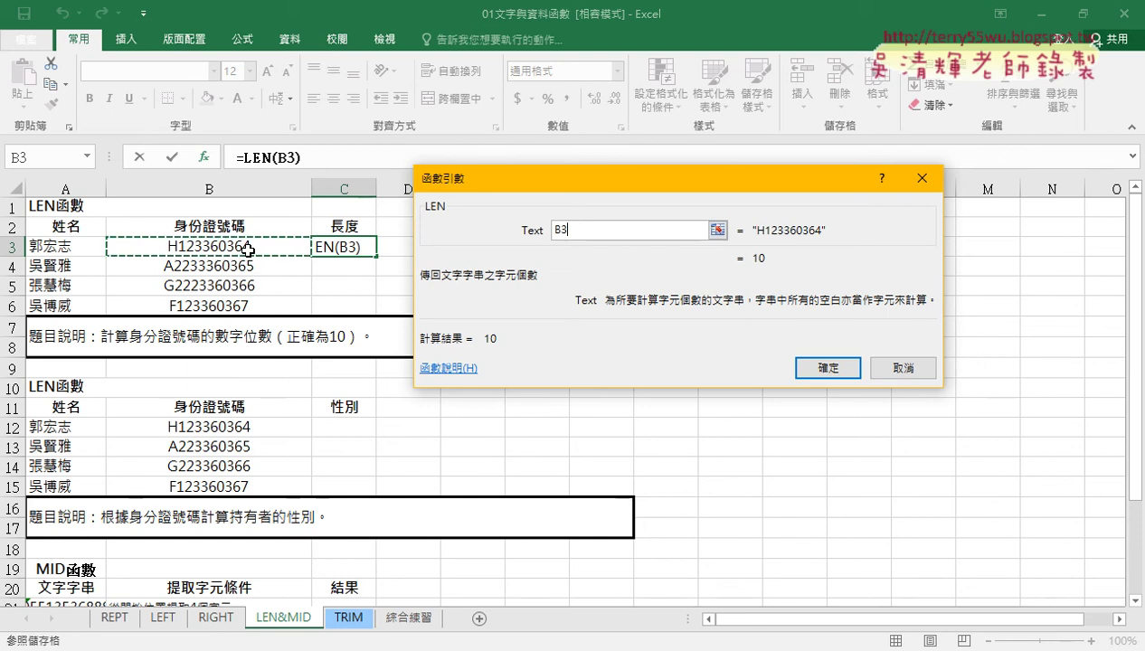
{"action": "mouse_move", "coordinate": [237, 260]}
{"action": "left_mouse_down"}
{"action": "mouse_move", "coordinate": [171, 254]}
{"action": "mouse_move", "coordinate": [588, 204]}
{"action": "left_mouse_up"}
{"action": "left_click_drag", "start_coordinate": [762, 239], "coordinate": [825, 236]}
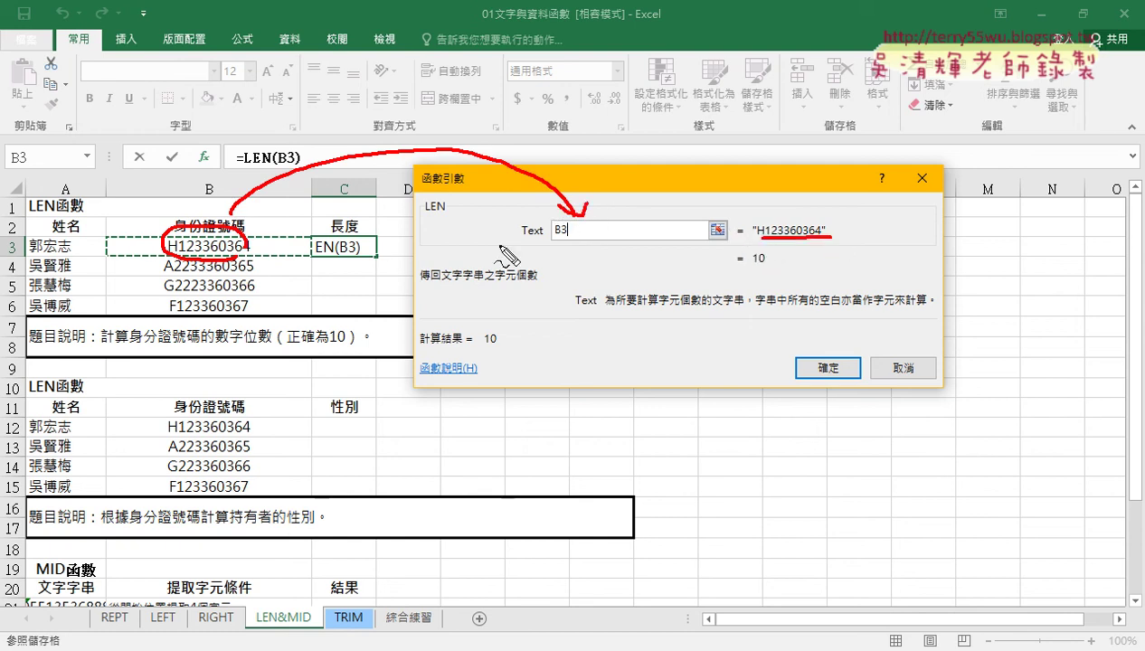
{"action": "left_click_drag", "start_coordinate": [544, 237], "coordinate": [521, 237]}
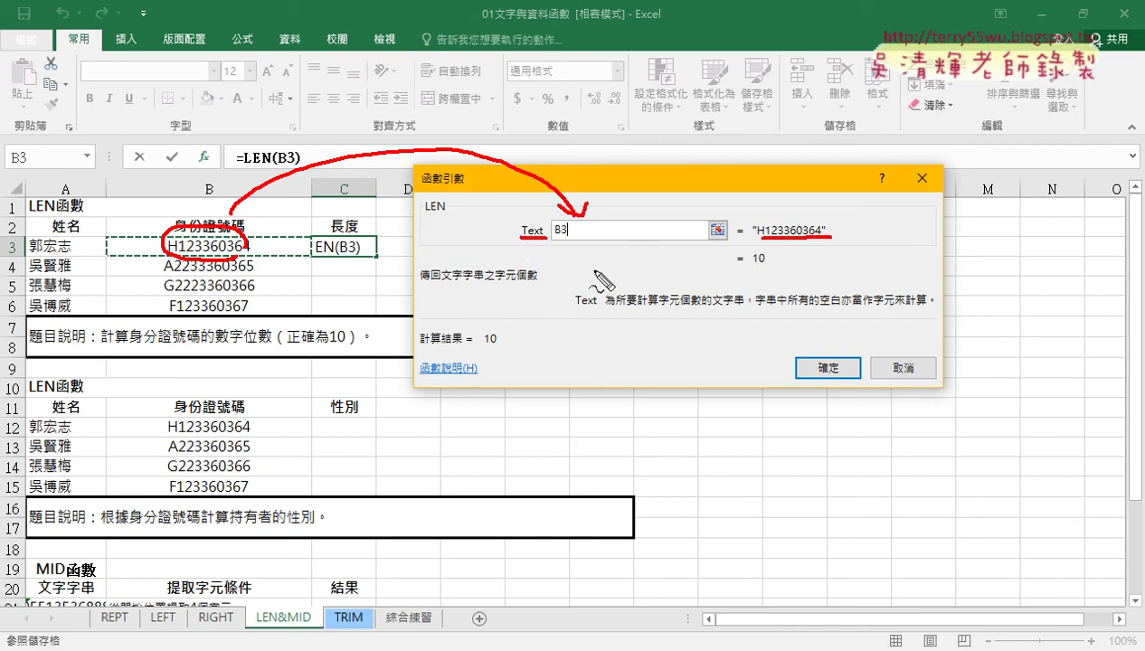
{"action": "left_click", "coordinate": [747, 232]}
{"action": "left_click_drag", "start_coordinate": [750, 233], "coordinate": [826, 237]}
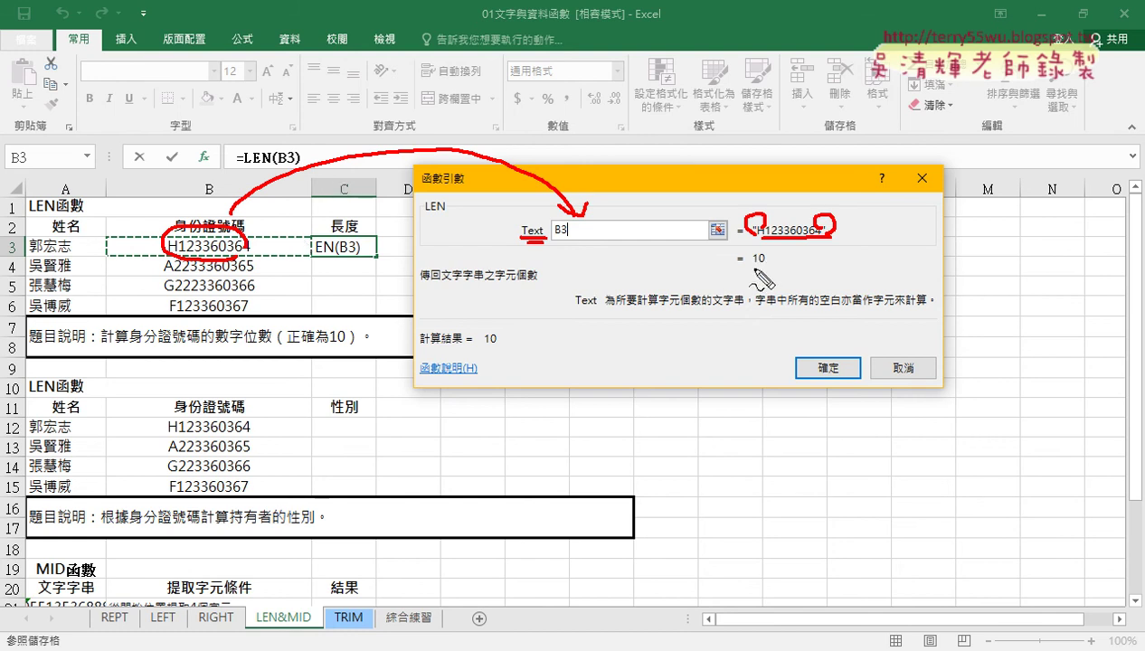
{"action": "left_click_drag", "start_coordinate": [755, 269], "coordinate": [774, 268]}
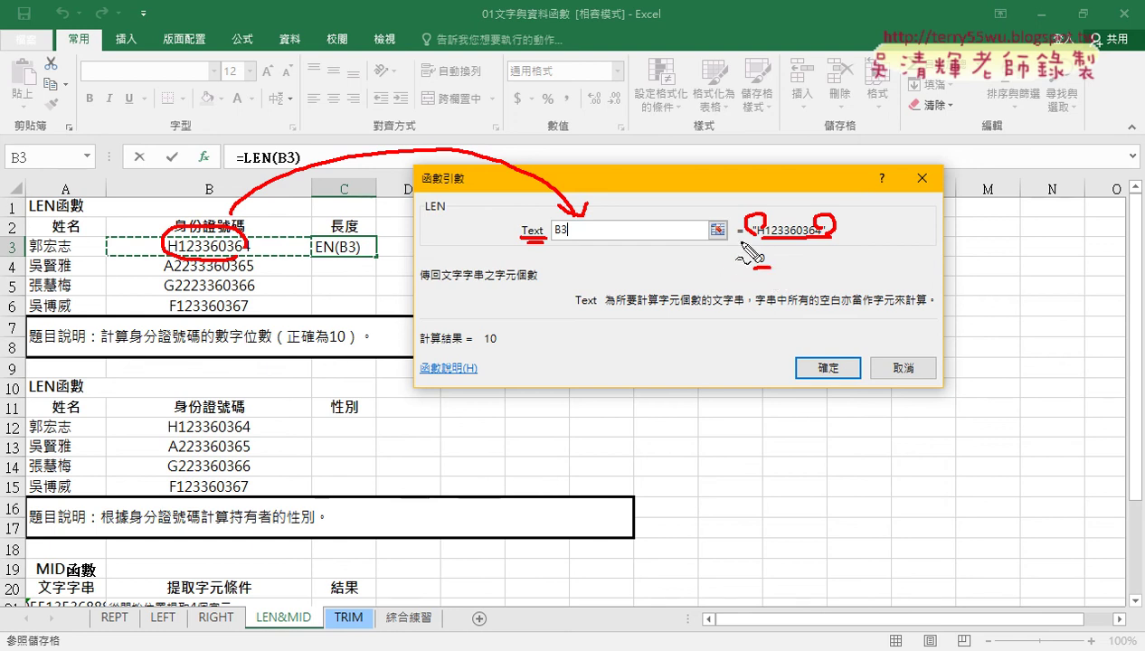
{"action": "mouse_move", "coordinate": [744, 241]}
{"action": "left_mouse_down"}
{"action": "mouse_move", "coordinate": [745, 268]}
{"action": "mouse_move", "coordinate": [767, 267]}
{"action": "mouse_move", "coordinate": [769, 250]}
{"action": "left_mouse_up"}
{"action": "left_click_drag", "start_coordinate": [780, 240], "coordinate": [781, 255]}
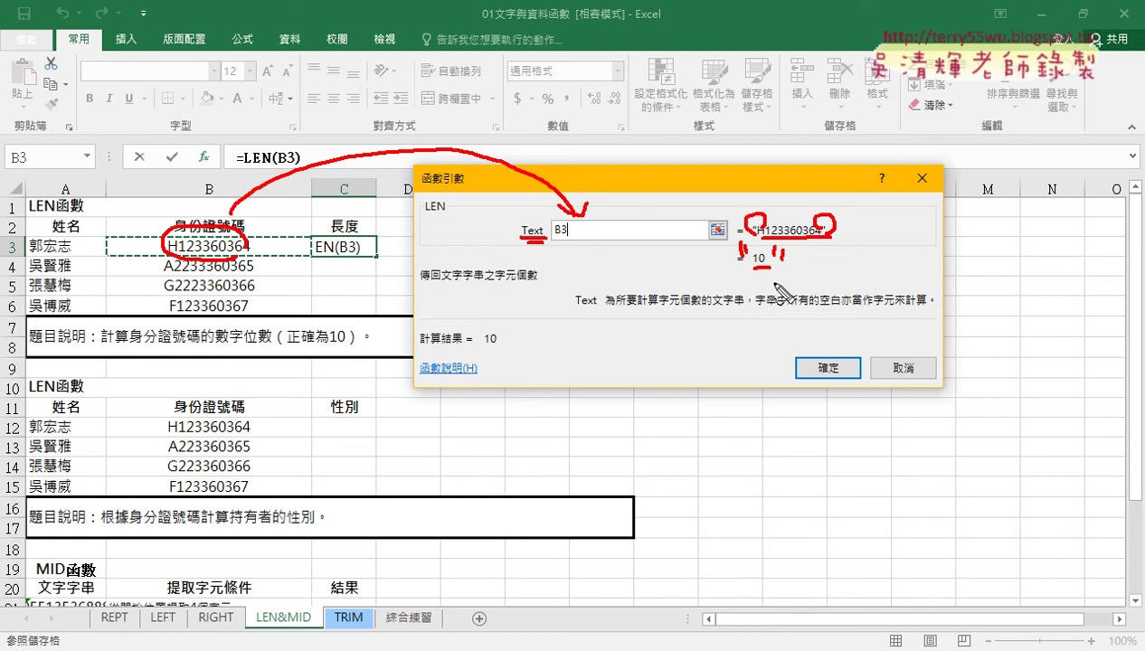
{"action": "key", "text": "Escape"}
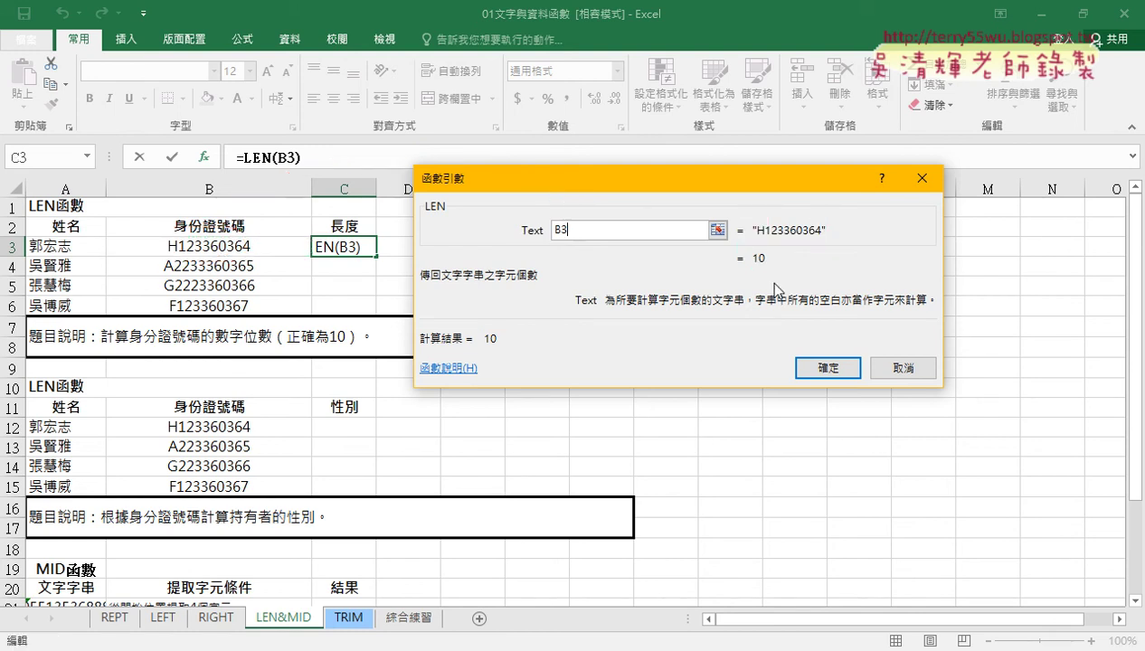
{"action": "left_click", "coordinate": [821, 368]}
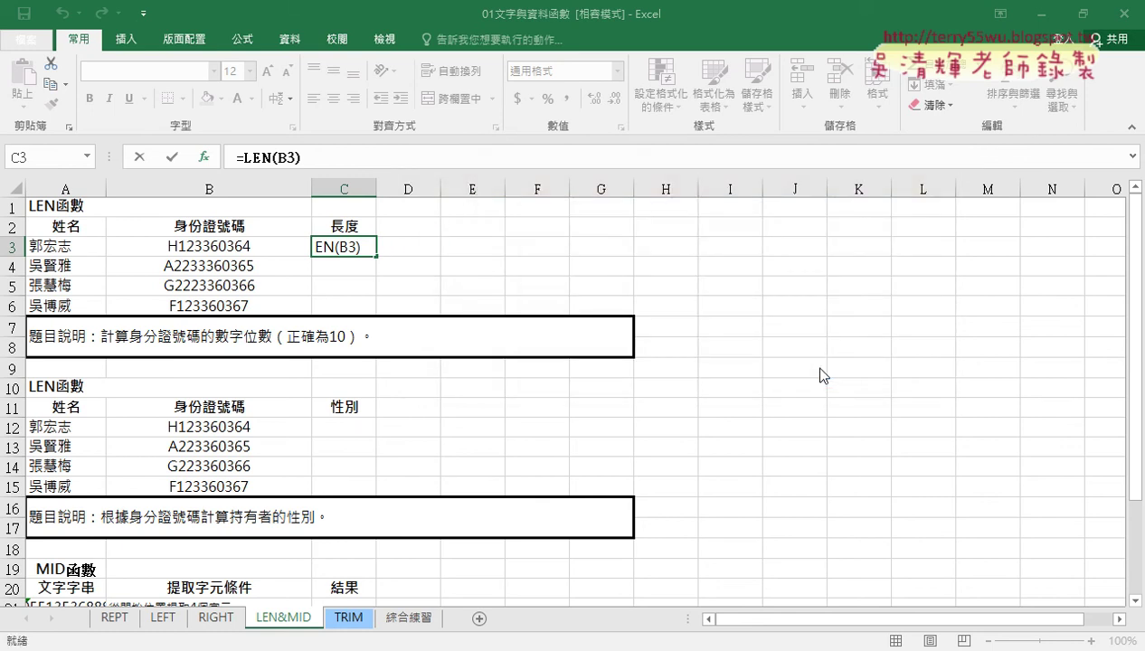
Fill C3's LEN formula down to C6, giving 11, 11 and 10, then go to C12
{"action": "double_click", "coordinate": [376, 257]}
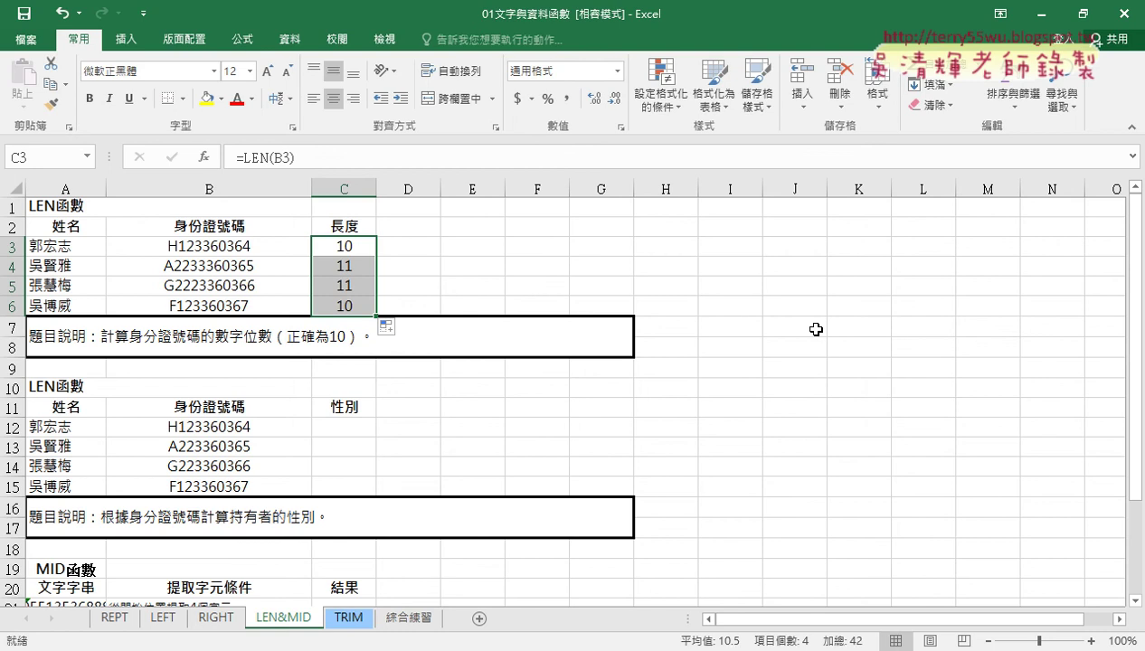
{"action": "left_click_drag", "start_coordinate": [353, 264], "coordinate": [353, 284]}
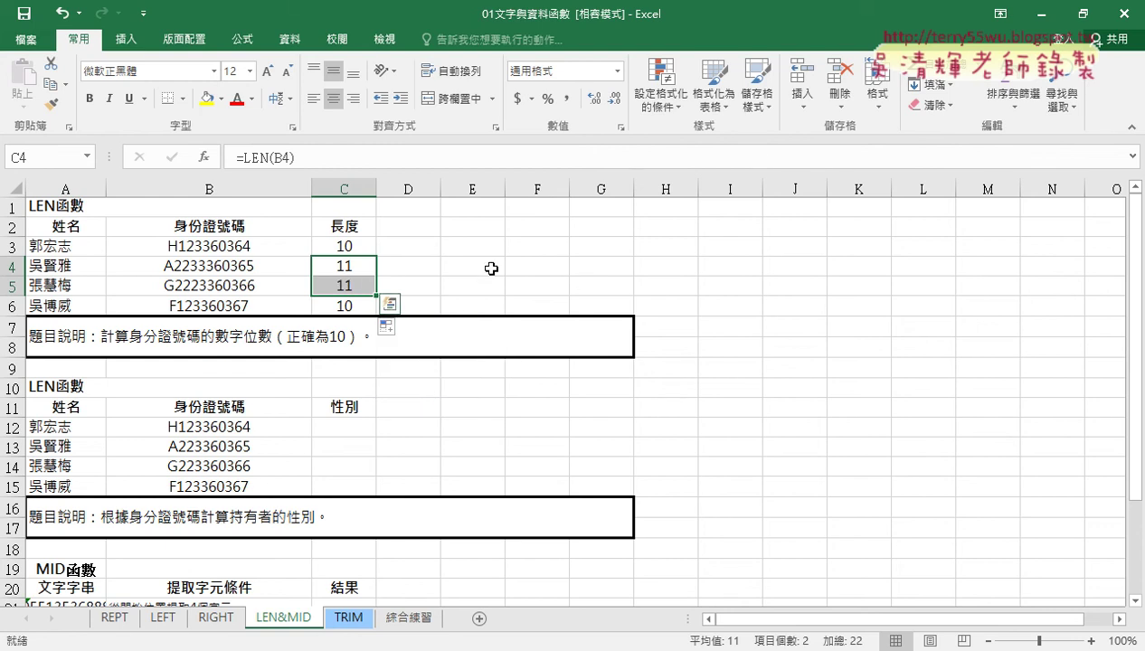
{"action": "left_click", "coordinate": [352, 424]}
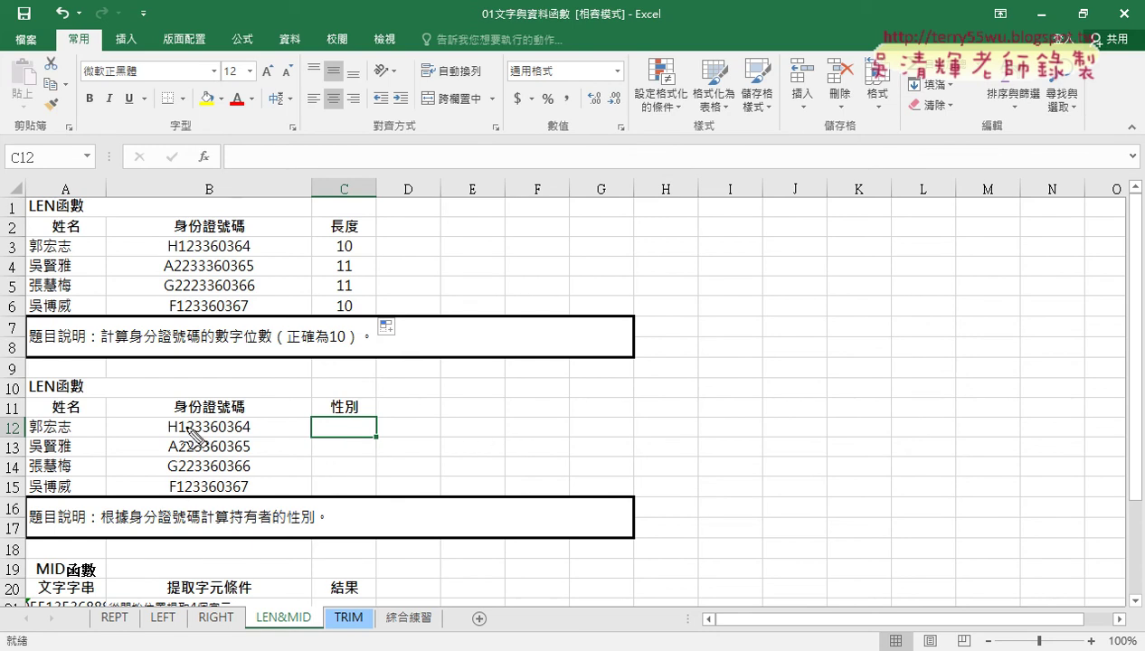
With gender cell C12 selected, launch Insert Function showing the 文字 functions
{"action": "left_click_drag", "start_coordinate": [179, 419], "coordinate": [183, 464]}
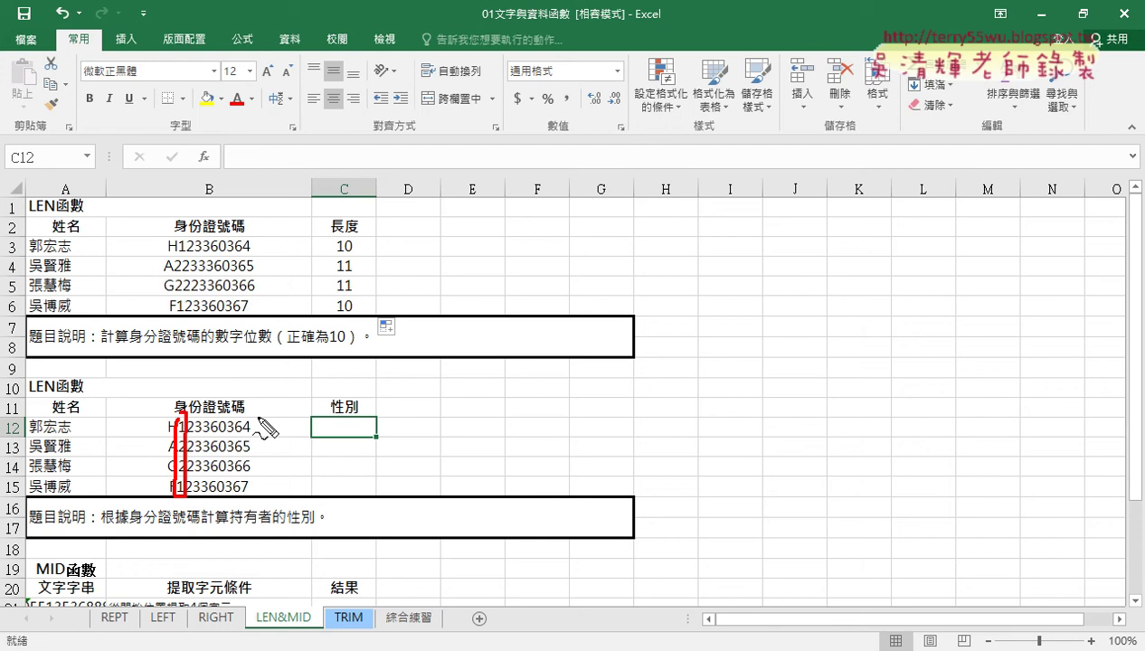
{"action": "key", "text": "Escape"}
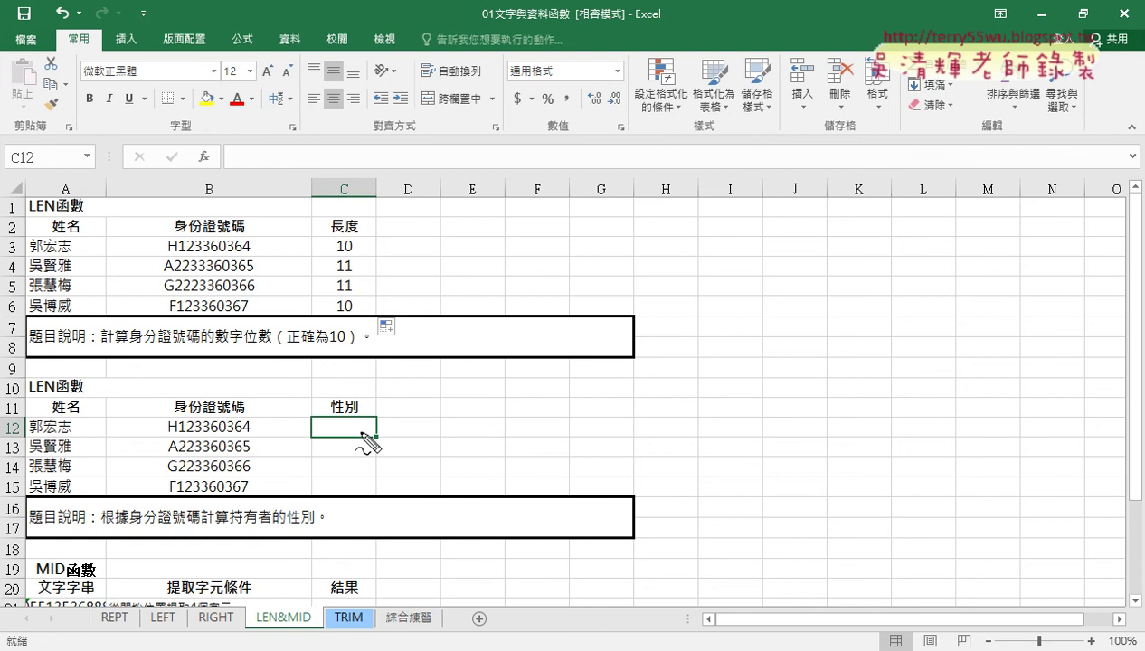
{"action": "mouse_move", "coordinate": [173, 416]}
{"action": "left_mouse_down"}
{"action": "mouse_move", "coordinate": [188, 425]}
{"action": "mouse_move", "coordinate": [178, 497]}
{"action": "left_mouse_up"}
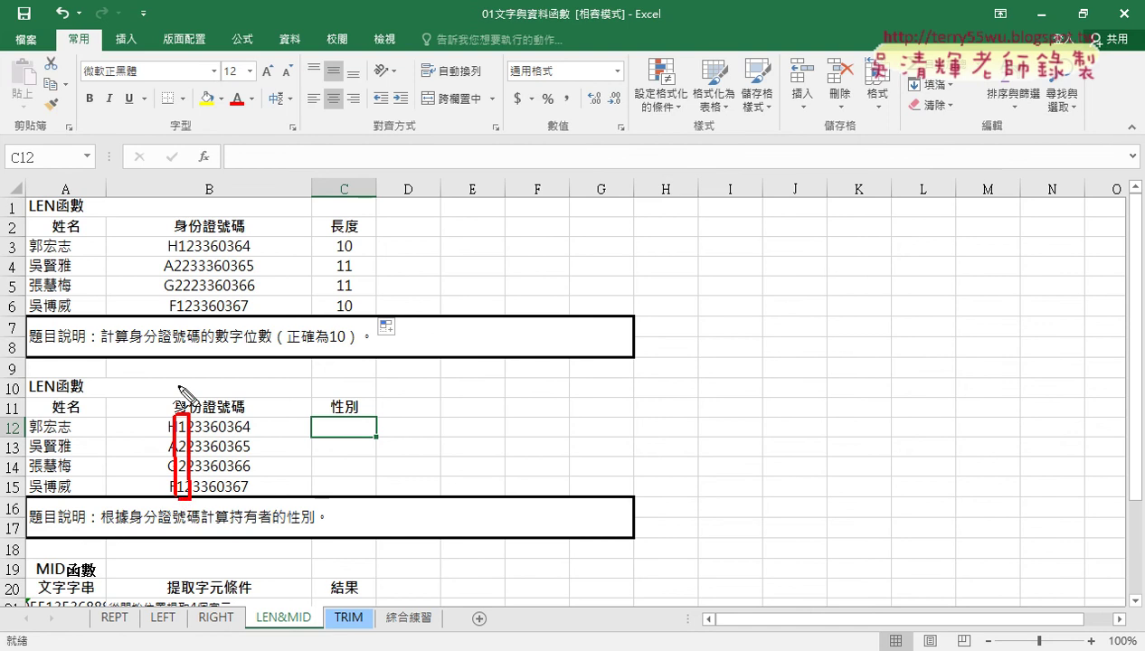
{"action": "left_click_drag", "start_coordinate": [168, 366], "coordinate": [180, 417]}
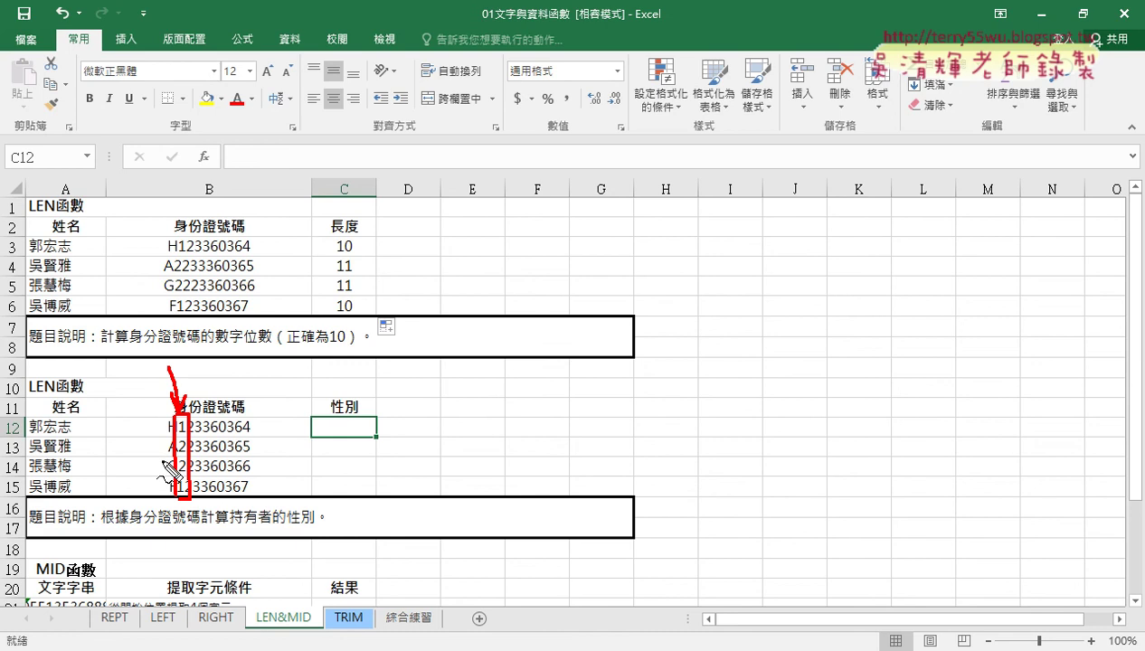
{"action": "left_click_drag", "start_coordinate": [144, 640], "coordinate": [203, 631]}
{"action": "left_click_drag", "start_coordinate": [156, 600], "coordinate": [179, 624]}
{"action": "left_click_drag", "start_coordinate": [181, 598], "coordinate": [154, 625]}
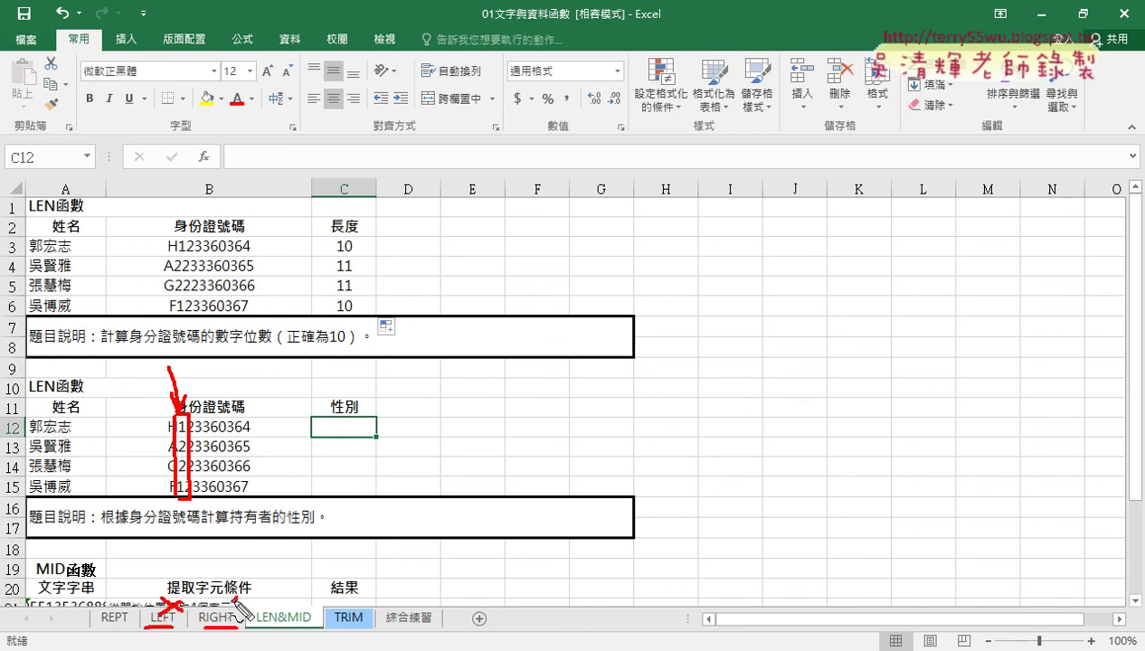
{"action": "left_click_drag", "start_coordinate": [237, 597], "coordinate": [214, 617]}
{"action": "left_click_drag", "start_coordinate": [216, 595], "coordinate": [237, 615]}
{"action": "left_click_drag", "start_coordinate": [313, 623], "coordinate": [287, 623]}
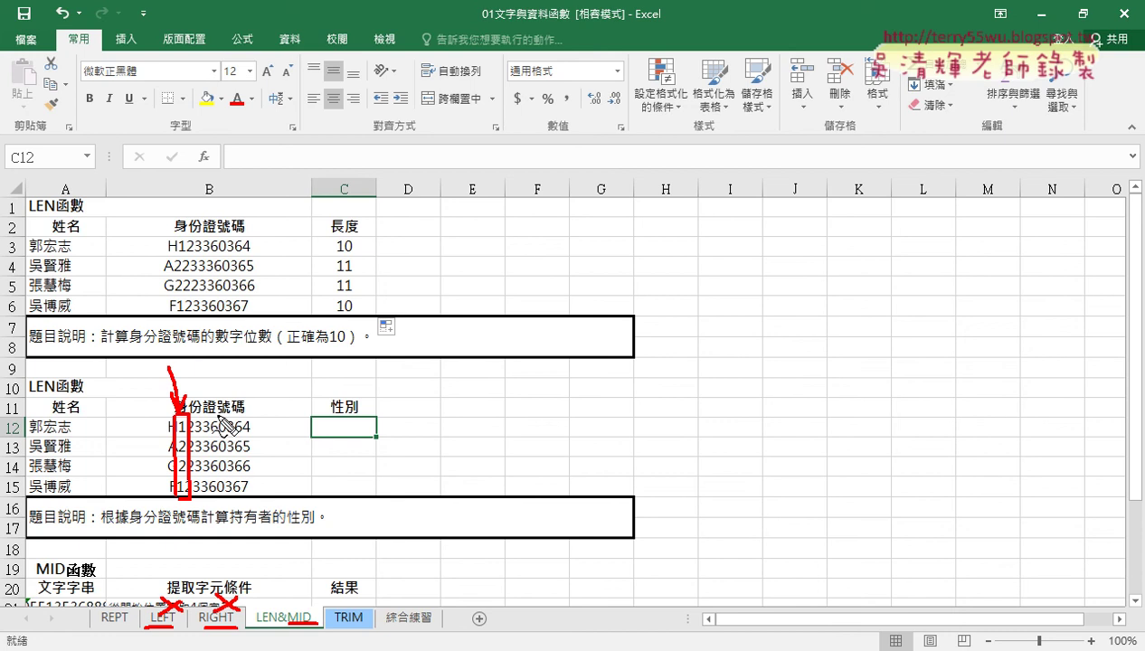
{"action": "key", "text": "Escape"}
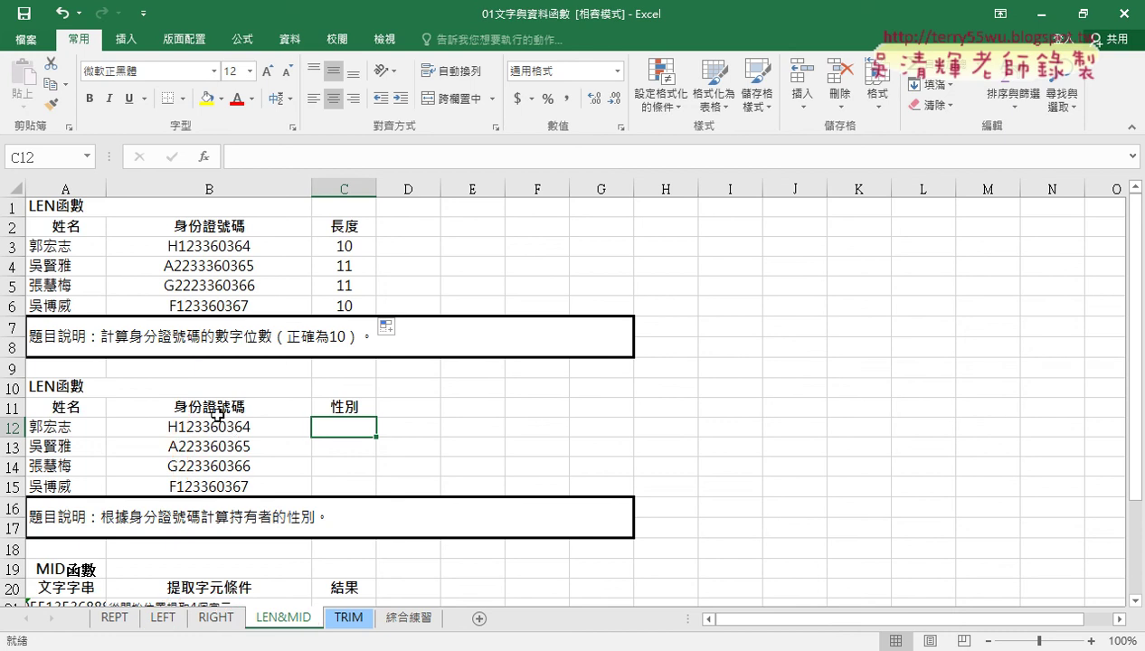
{"action": "left_click", "coordinate": [209, 158]}
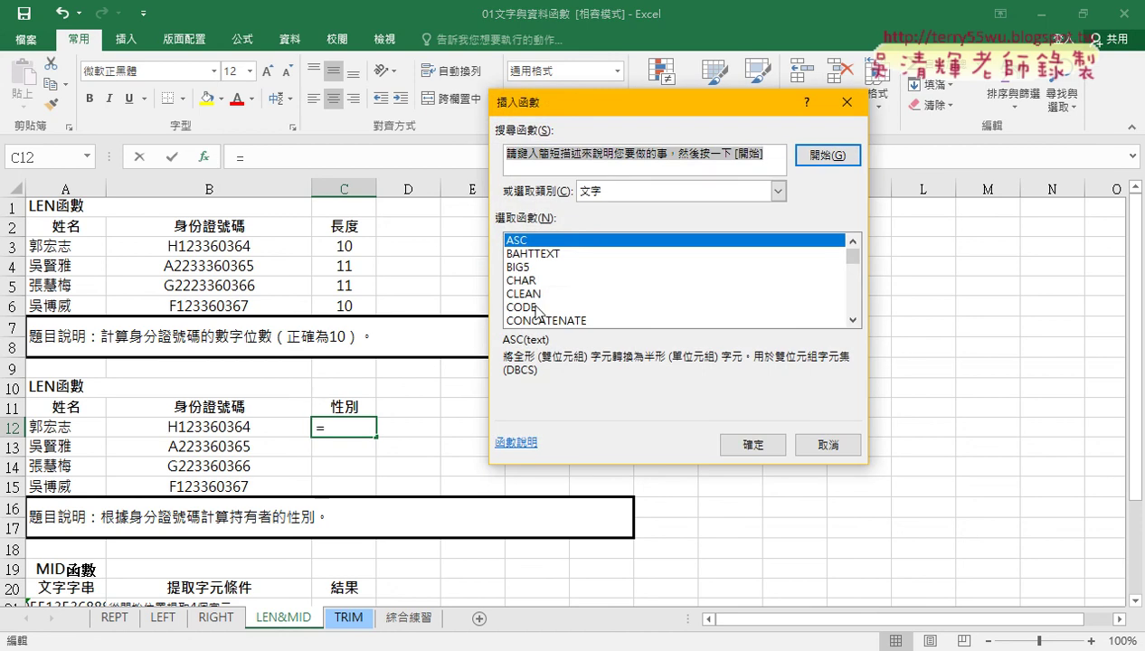
Scroll the text function list and insert MID into C12
{"action": "left_click", "coordinate": [852, 320]}
{"action": "left_click", "coordinate": [852, 320]}
{"action": "left_click", "coordinate": [852, 319]}
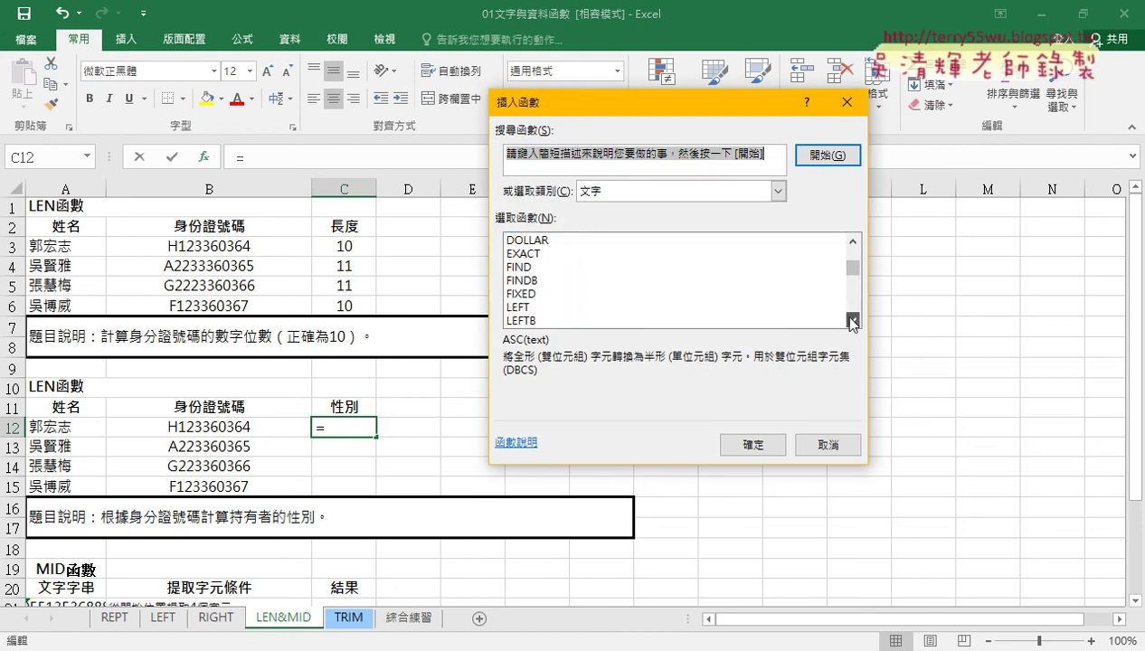
{"action": "left_click", "coordinate": [852, 319]}
{"action": "left_click", "coordinate": [852, 320]}
{"action": "left_click", "coordinate": [535, 294]}
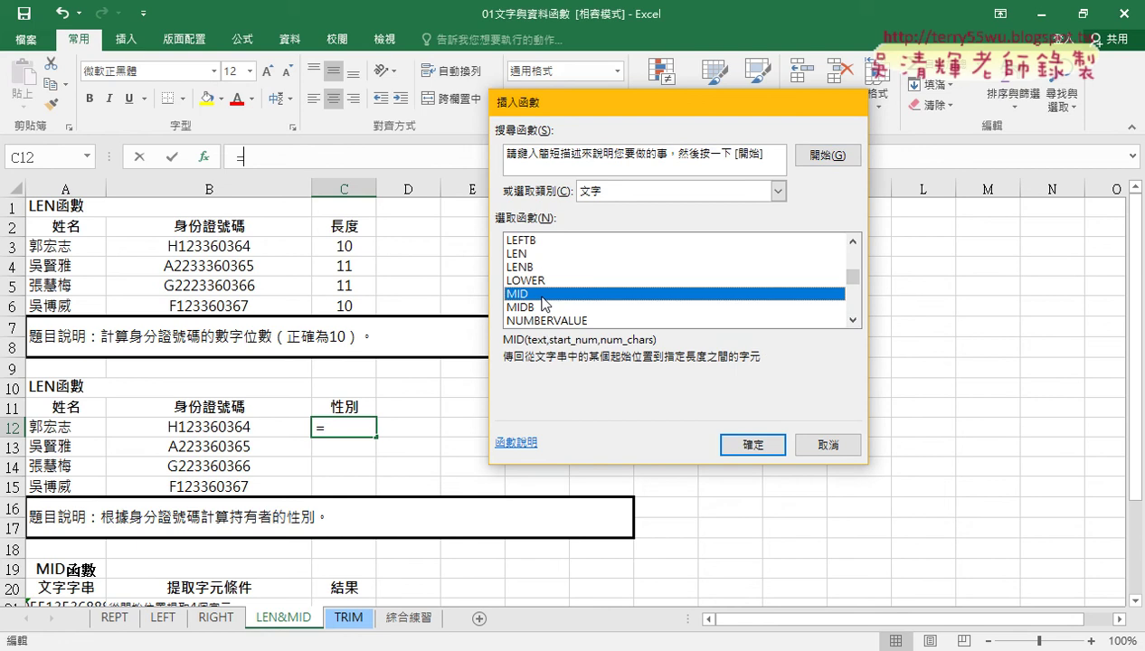
{"action": "double_click", "coordinate": [535, 294]}
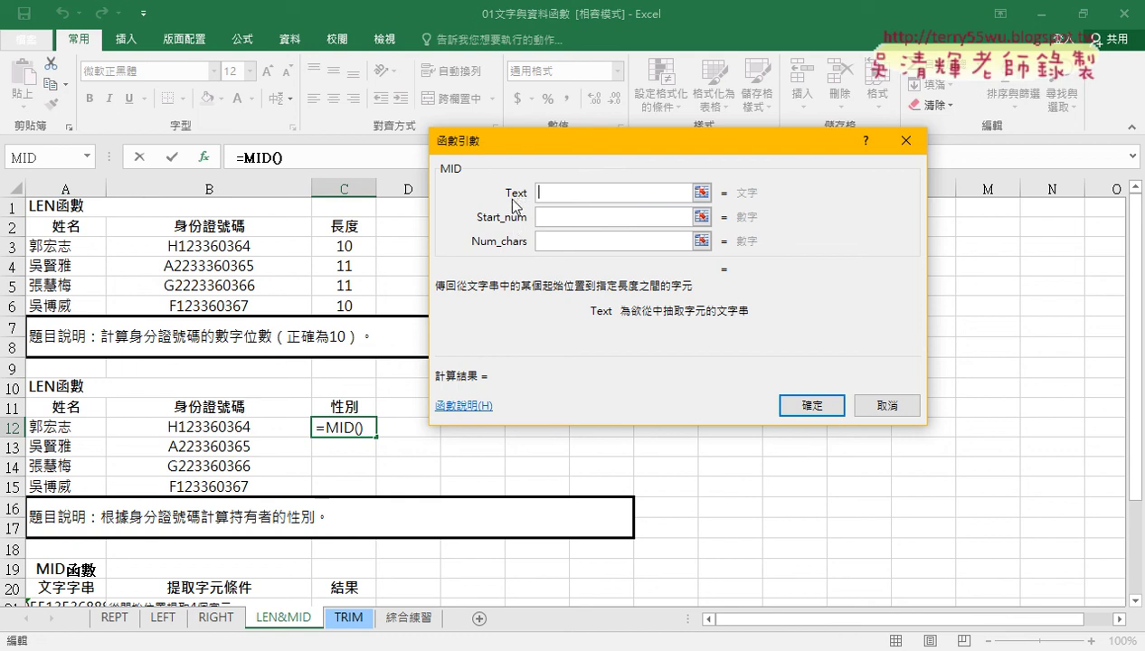
Set MID's arguments to Text B12, Start_num 2 and Num_chars 1
{"action": "left_click", "coordinate": [210, 432]}
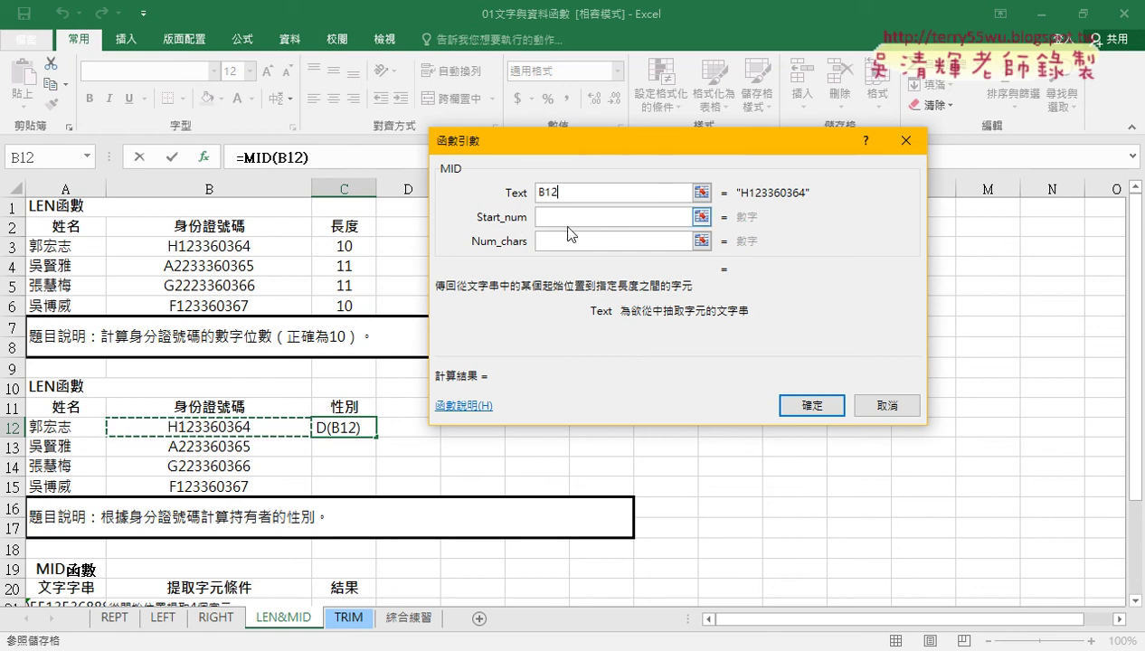
{"action": "left_click", "coordinate": [567, 218]}
{"action": "type", "text": "2"}
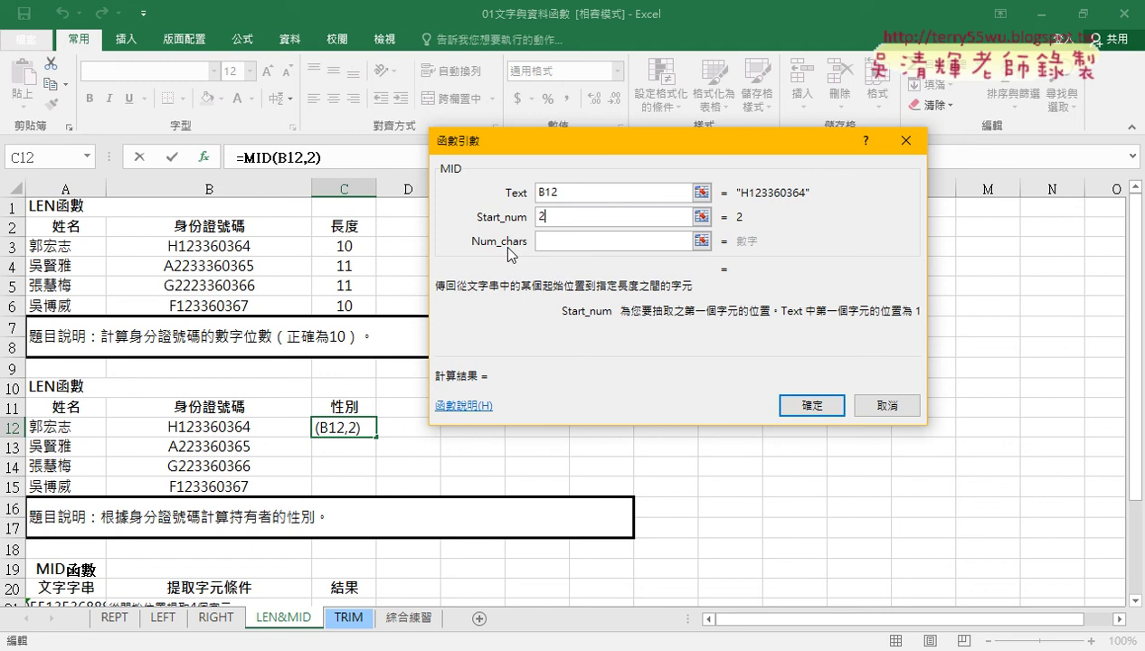
{"action": "key", "text": "Tab"}
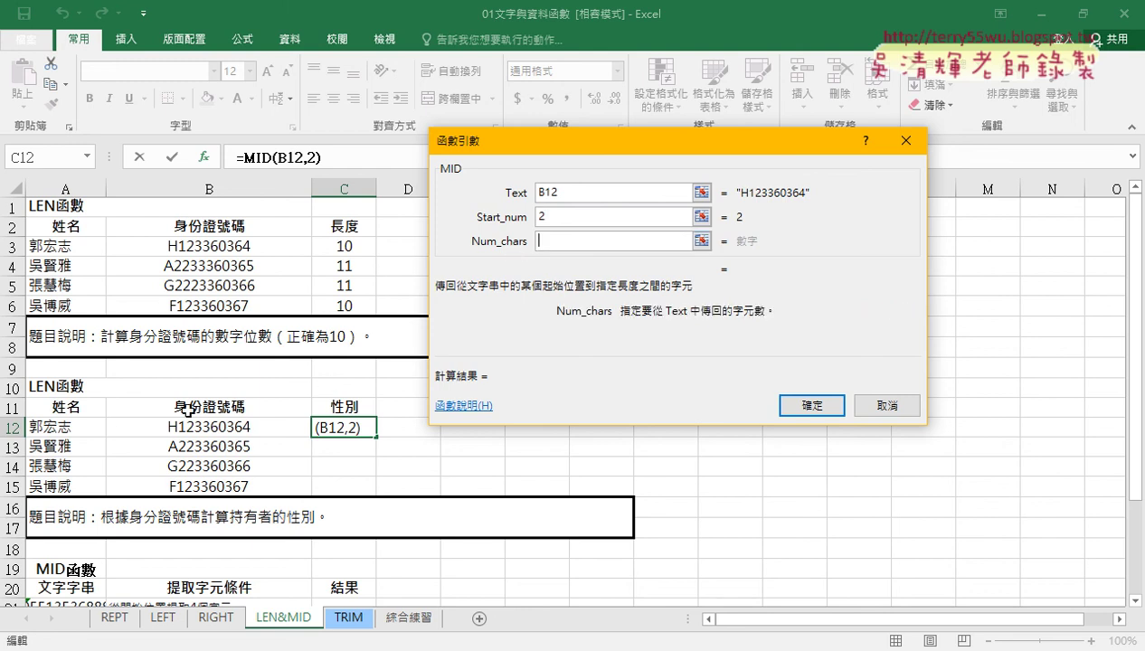
{"action": "type", "text": "1"}
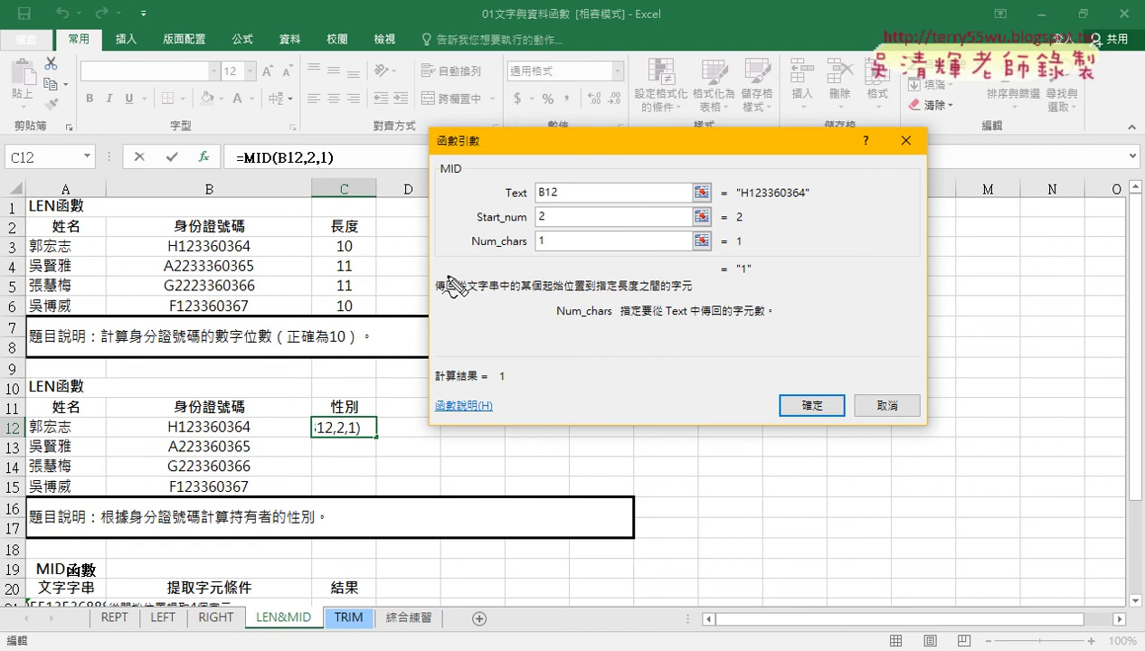
Commit =MID(B12,2,1) so C12 displays 1 under 性別
{"action": "mouse_move", "coordinate": [231, 443]}
{"action": "left_mouse_down"}
{"action": "mouse_move", "coordinate": [503, 196]}
{"action": "mouse_move", "coordinate": [492, 211]}
{"action": "left_mouse_up"}
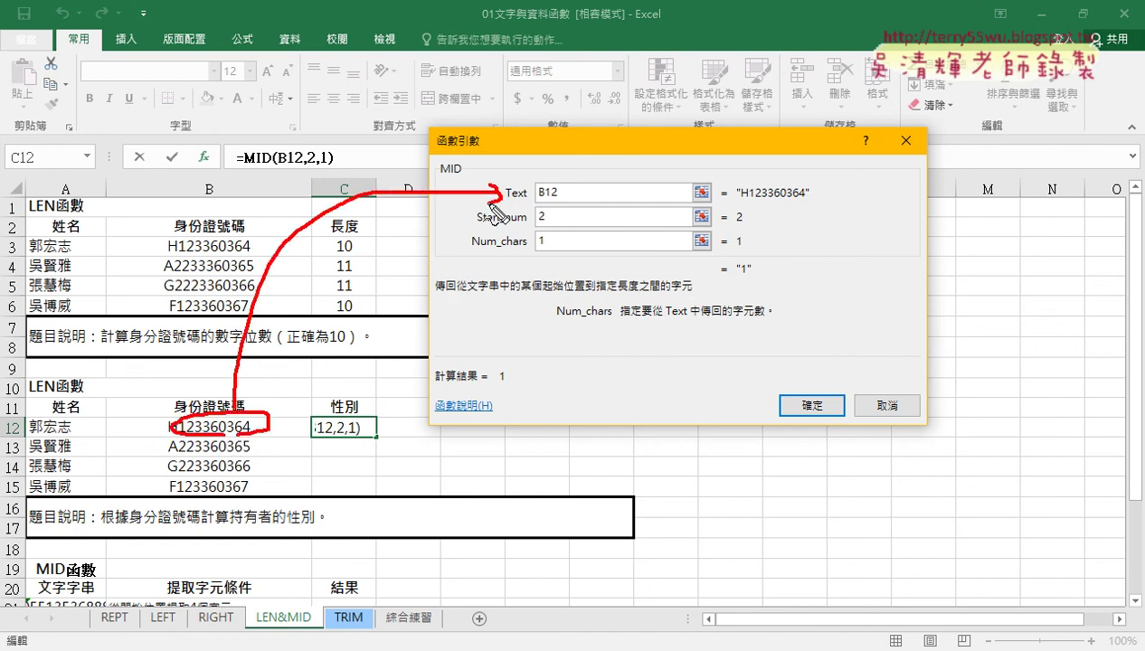
{"action": "left_click_drag", "start_coordinate": [735, 200], "coordinate": [822, 192]}
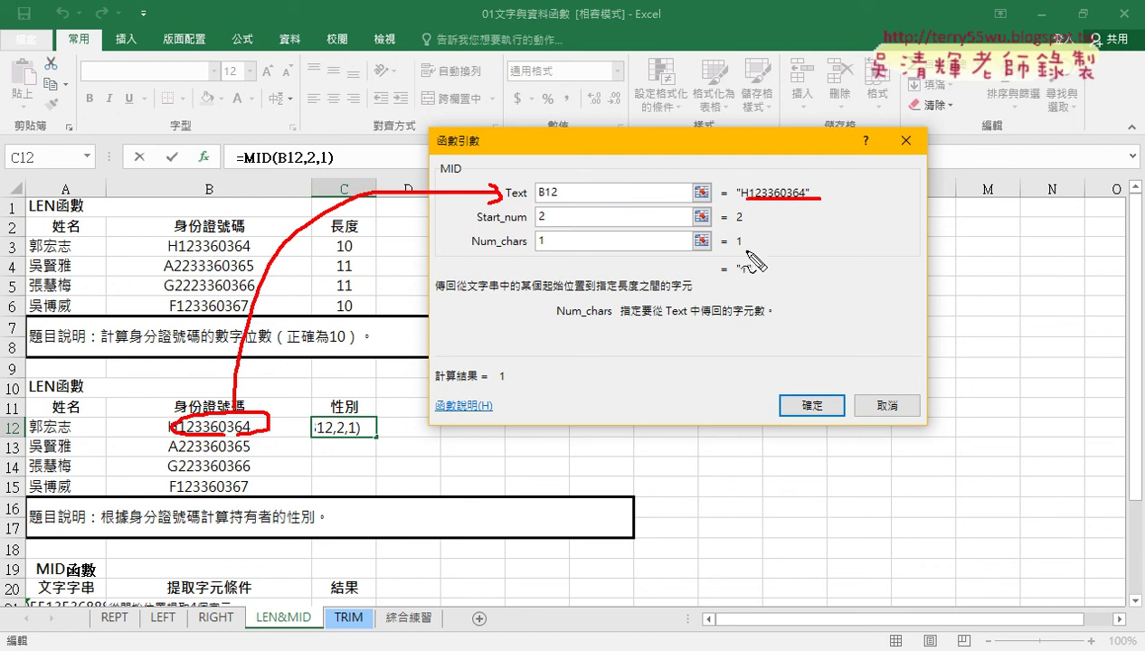
{"action": "left_click_drag", "start_coordinate": [734, 251], "coordinate": [748, 250]}
{"action": "mouse_move", "coordinate": [785, 194]}
{"action": "left_mouse_down"}
{"action": "mouse_move", "coordinate": [786, 269]}
{"action": "mouse_move", "coordinate": [756, 269]}
{"action": "mouse_move", "coordinate": [765, 273]}
{"action": "left_mouse_up"}
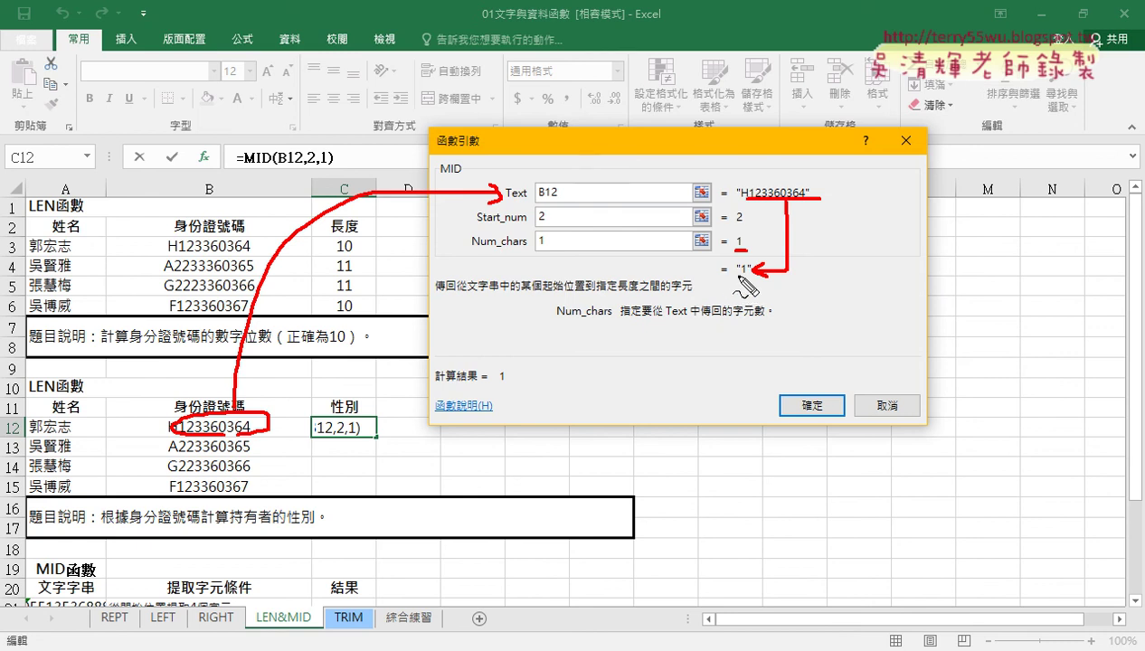
{"action": "left_click_drag", "start_coordinate": [737, 268], "coordinate": [749, 270]}
{"action": "mouse_move", "coordinate": [815, 274]}
{"action": "left_mouse_down"}
{"action": "mouse_move", "coordinate": [815, 296]}
{"action": "mouse_move", "coordinate": [846, 340]}
{"action": "left_mouse_up"}
{"action": "mouse_move", "coordinate": [883, 269]}
{"action": "left_mouse_down"}
{"action": "mouse_move", "coordinate": [896, 302]}
{"action": "mouse_move", "coordinate": [973, 319]}
{"action": "left_mouse_up"}
{"action": "left_click_drag", "start_coordinate": [1019, 277], "coordinate": [1020, 358]}
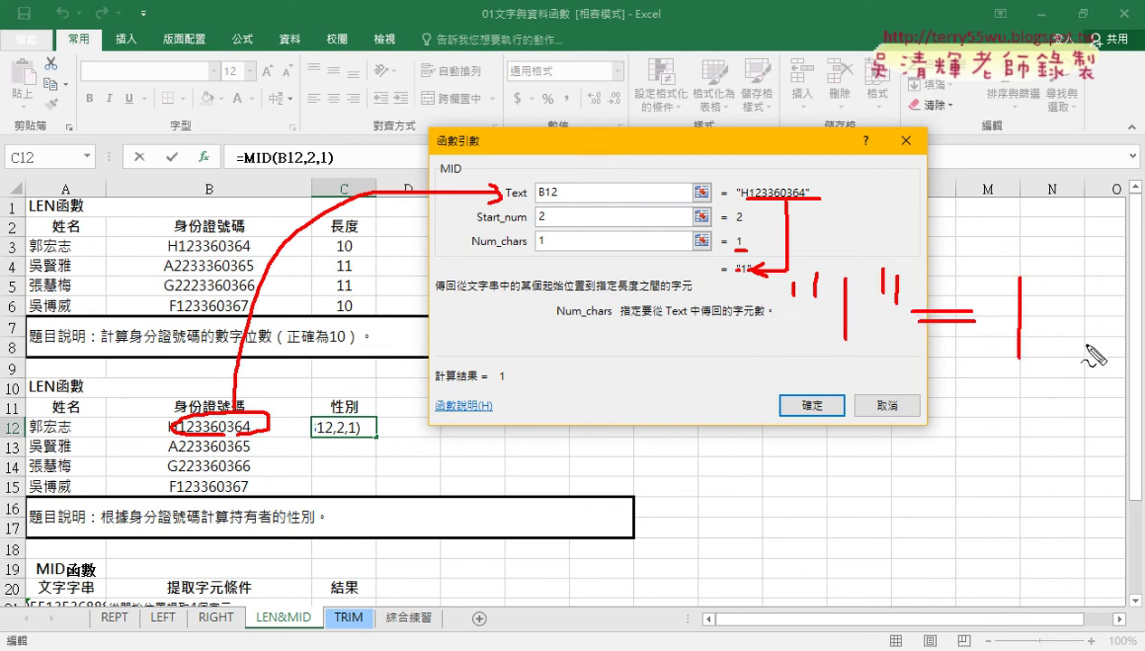
{"action": "left_click_drag", "start_coordinate": [974, 306], "coordinate": [937, 366]}
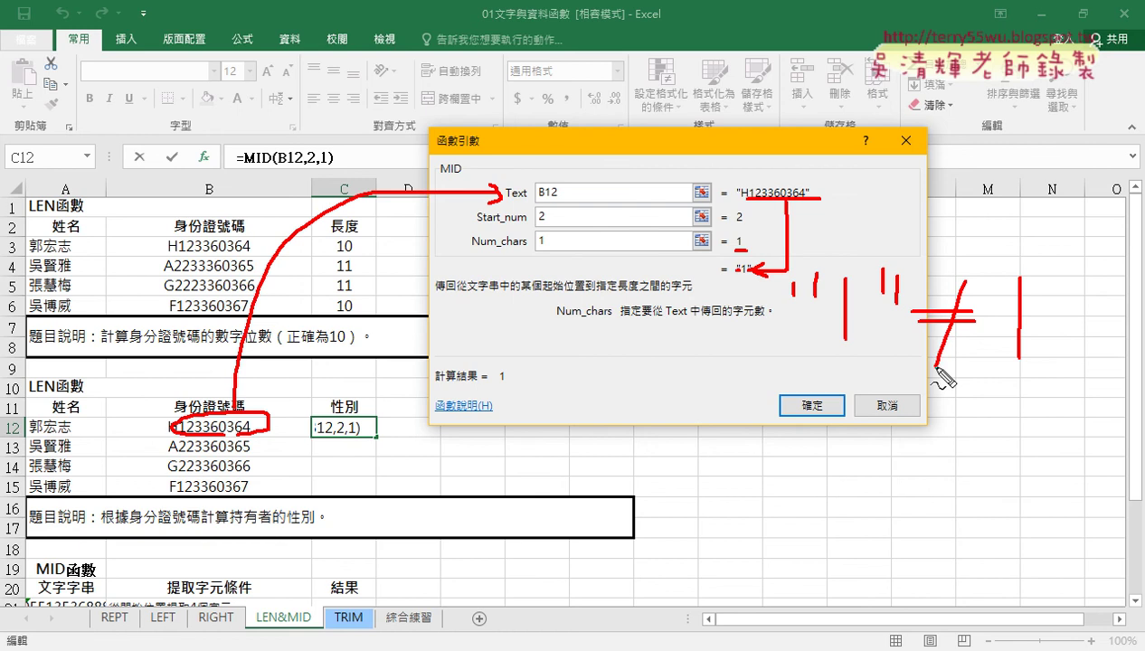
{"action": "key", "text": "Escape"}
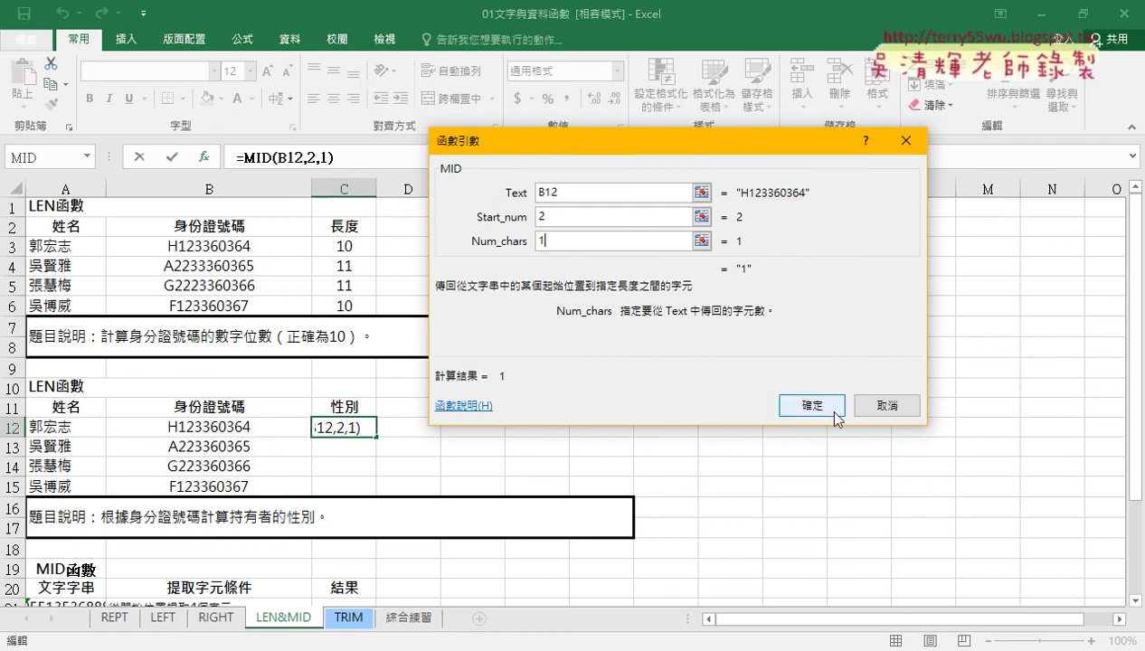
{"action": "left_click", "coordinate": [812, 405]}
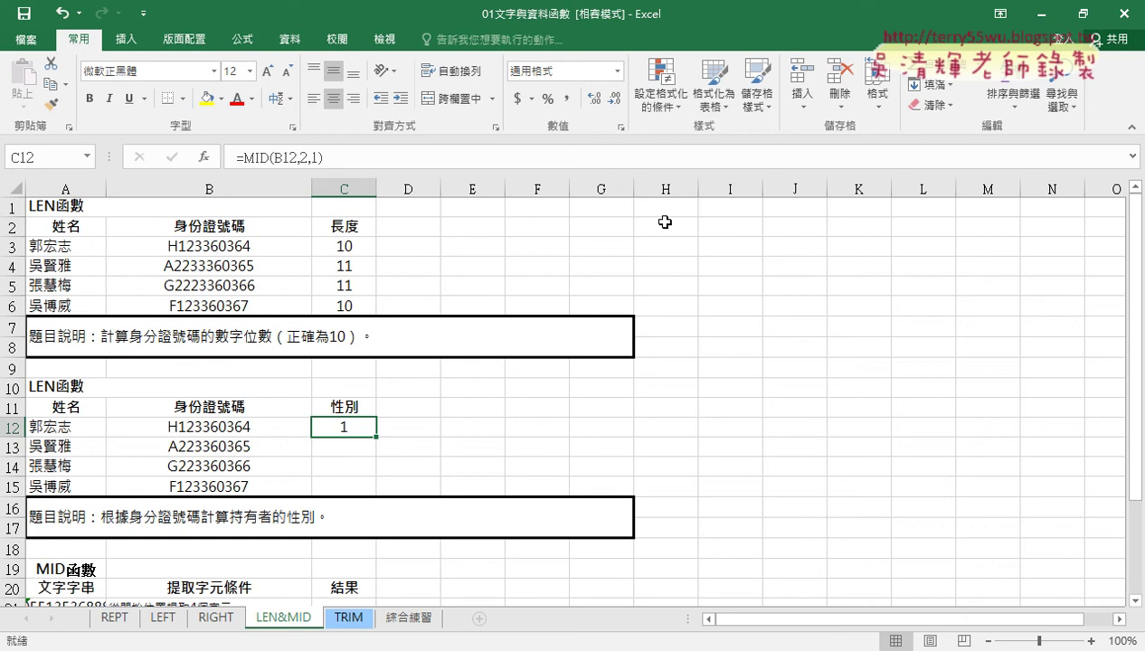
Clear C12's formatting, enter 1 in D12, and select C12:D12 to compare
{"action": "left_click", "coordinate": [932, 105]}
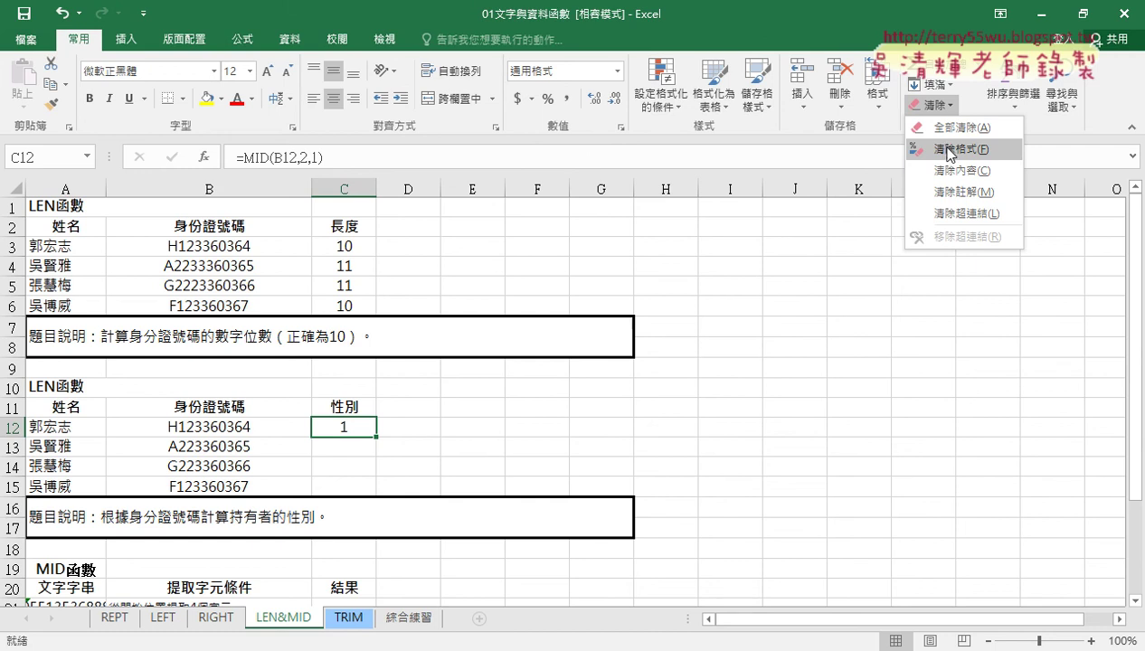
{"action": "left_click", "coordinate": [950, 150]}
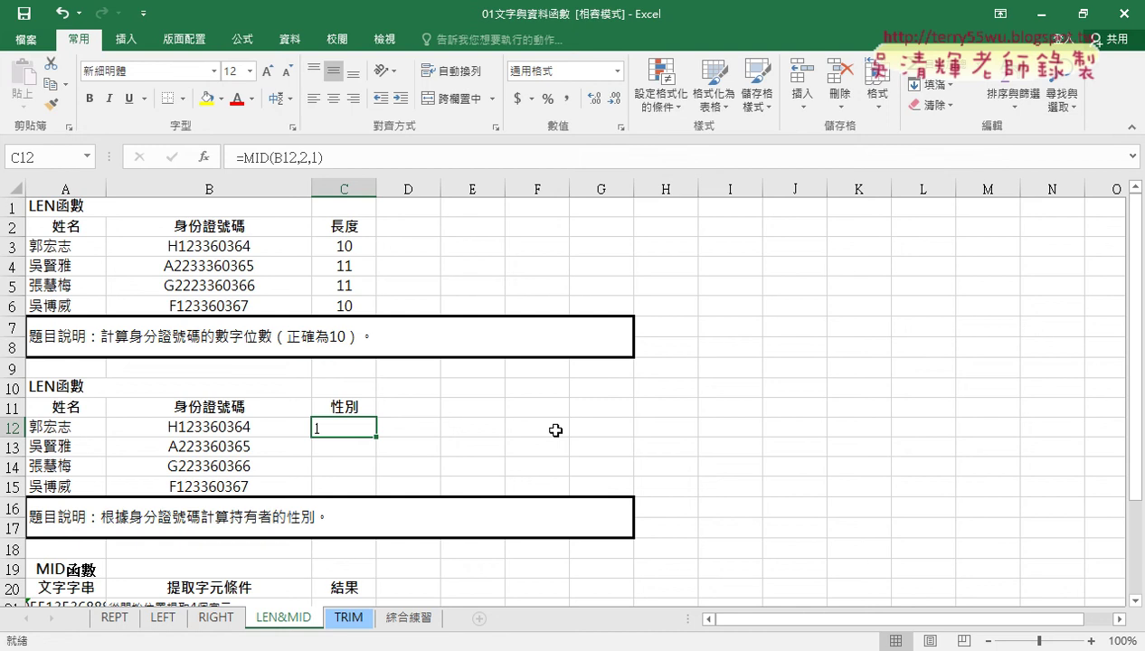
{"action": "left_click", "coordinate": [407, 427]}
{"action": "double_click", "coordinate": [426, 432]}
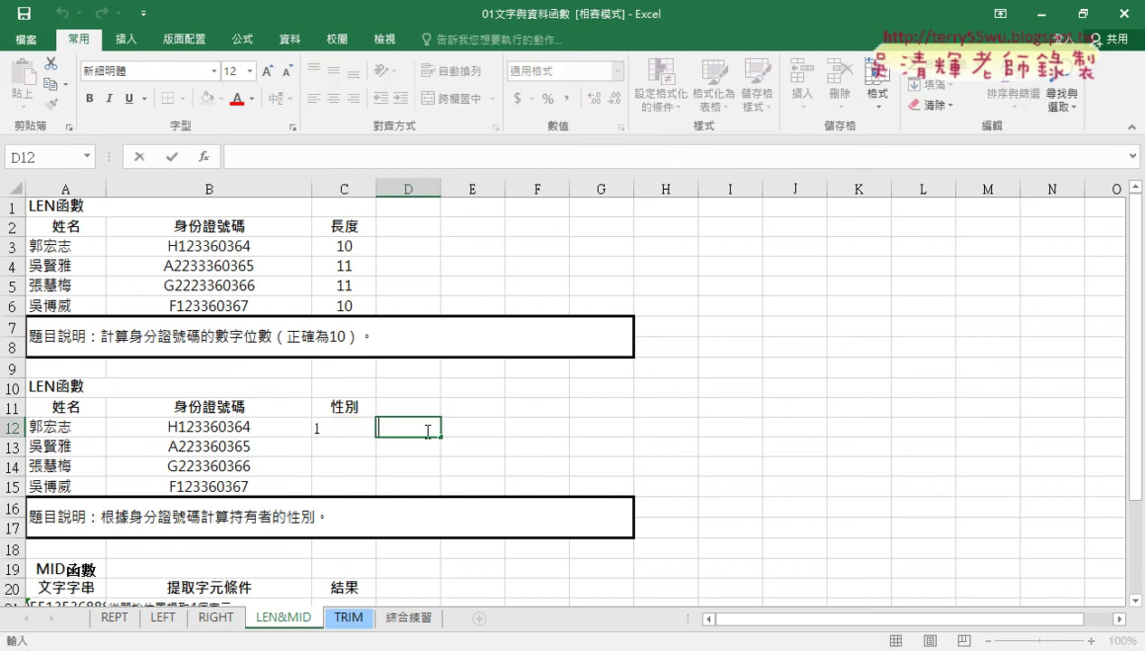
{"action": "type", "text": "1"}
{"action": "key", "text": "Return"}
{"action": "left_click", "coordinate": [429, 432]}
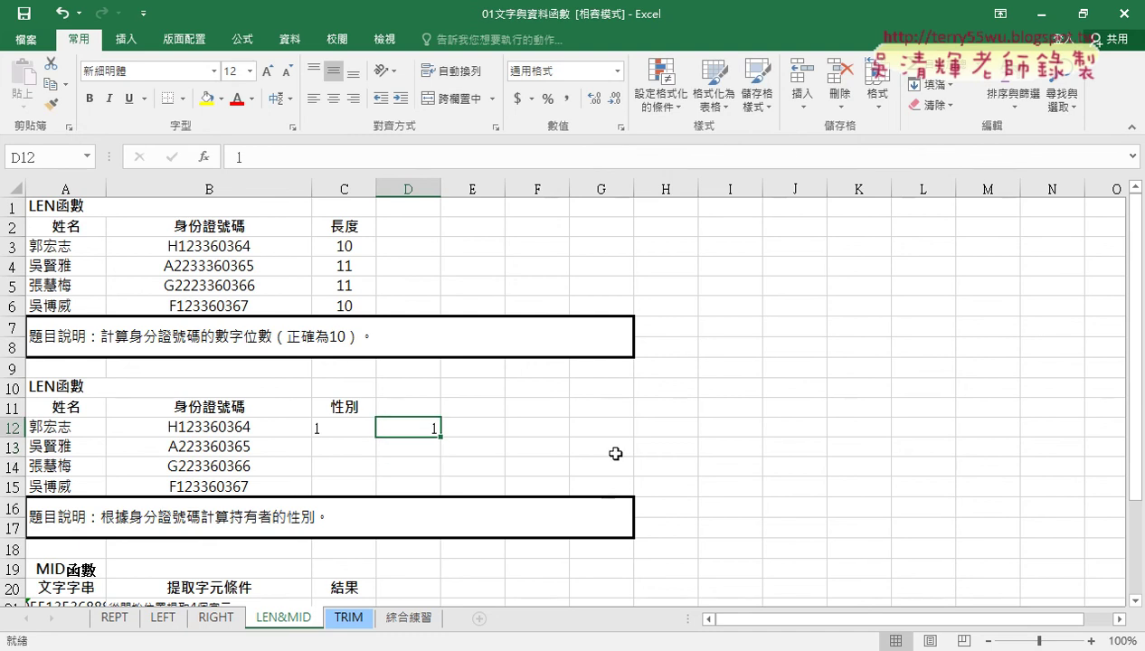
{"action": "left_click_drag", "start_coordinate": [345, 431], "coordinate": [433, 431]}
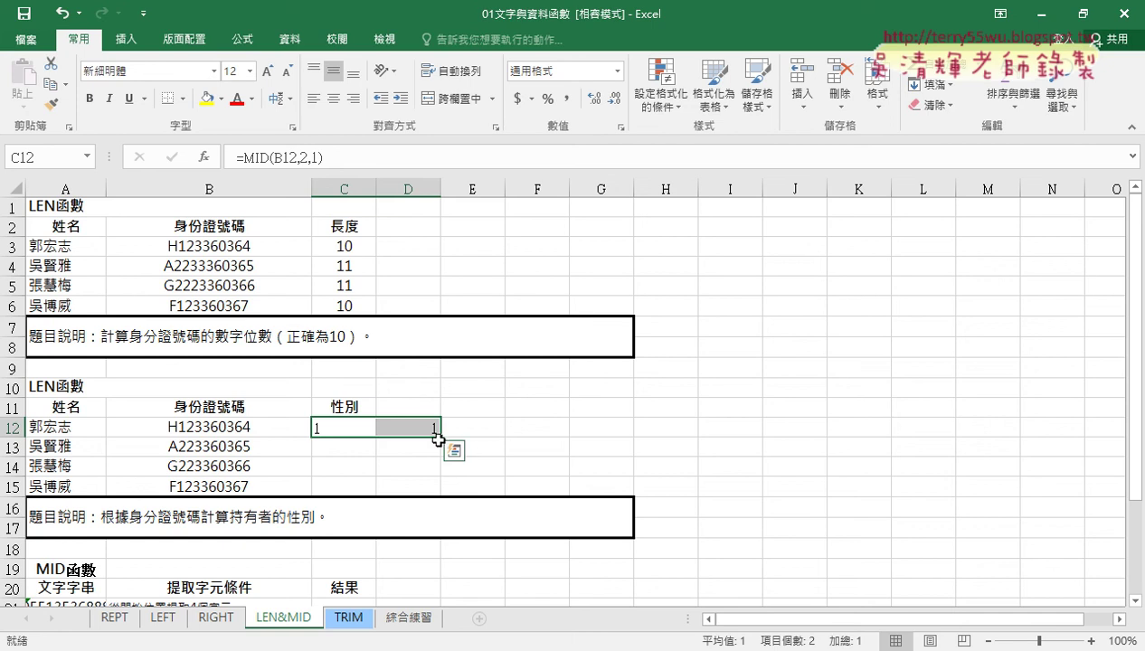
Centre C12 and fill its MID formula down through C15
{"action": "left_click", "coordinate": [366, 424]}
{"action": "left_click", "coordinate": [334, 98]}
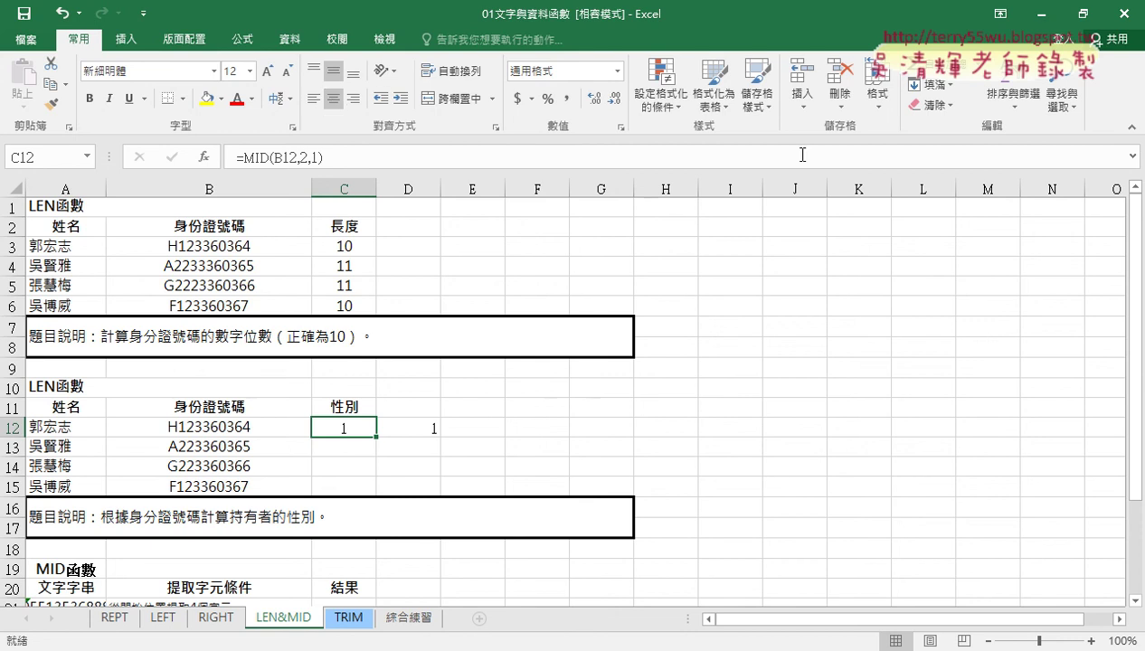
{"action": "left_click", "coordinate": [933, 105]}
{"action": "left_click", "coordinate": [965, 146]}
{"action": "left_click", "coordinate": [339, 102]}
{"action": "left_click_drag", "start_coordinate": [375, 437], "coordinate": [376, 493]}
{"action": "left_click", "coordinate": [367, 427]}
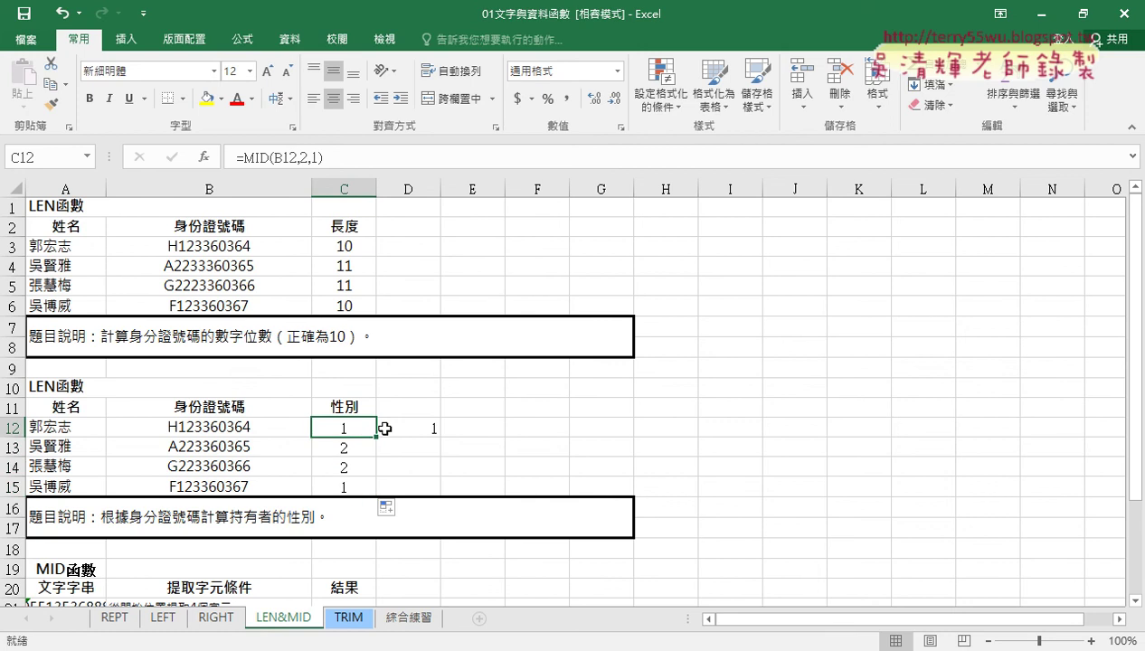
Cut MID(B12,2,1) out of C12's formula, leaving only =
{"action": "left_click", "coordinate": [241, 157]}
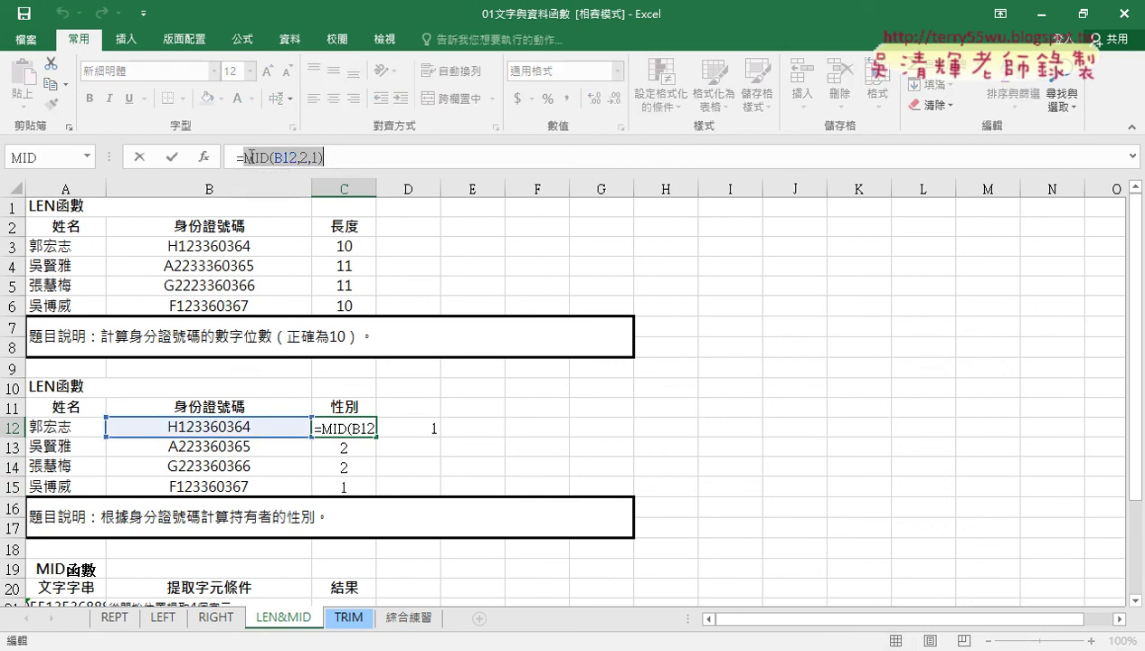
{"action": "right_click", "coordinate": [306, 159]}
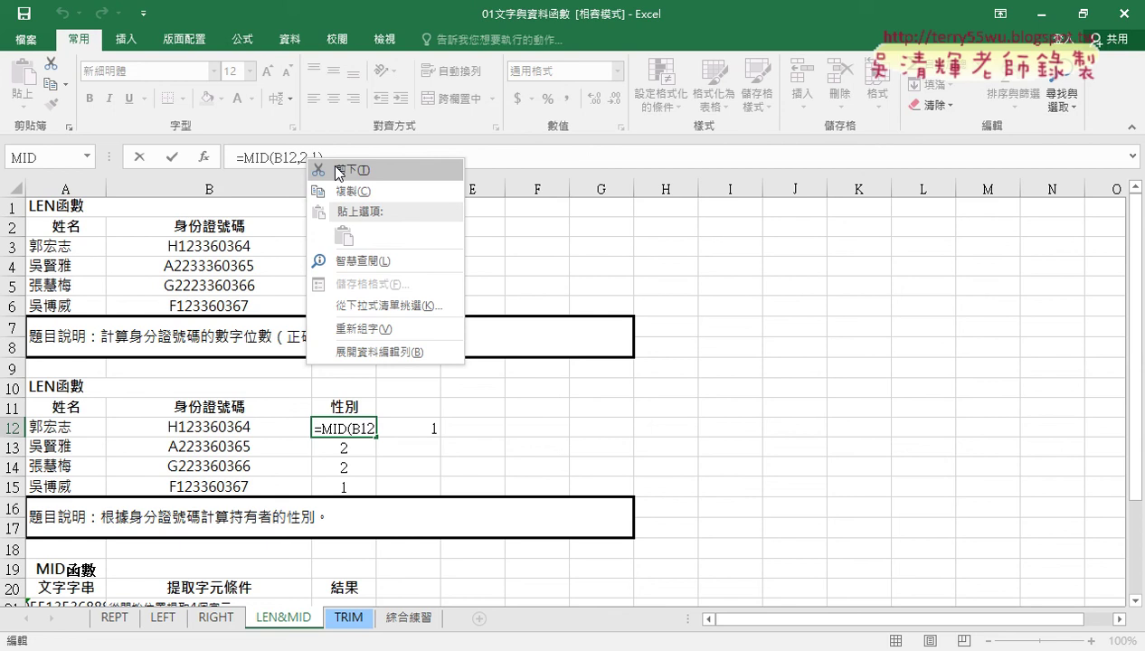
{"action": "left_click", "coordinate": [342, 170]}
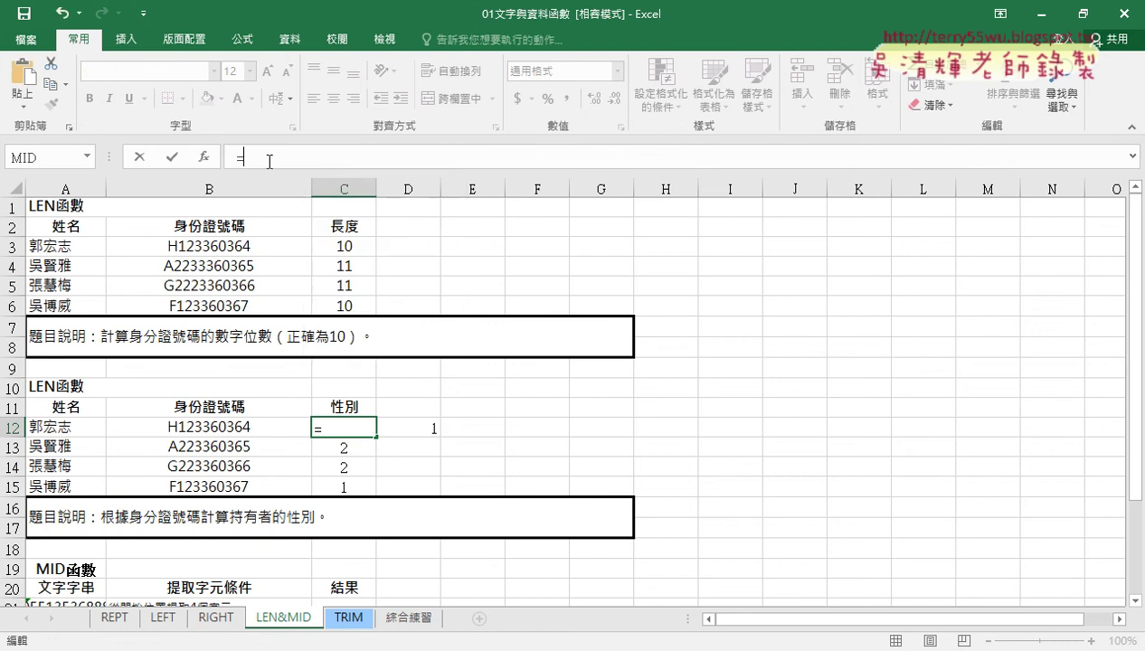
Insert an IF function in C12 with the logical test MID(B12,2,1)=1
{"action": "left_click", "coordinate": [205, 156]}
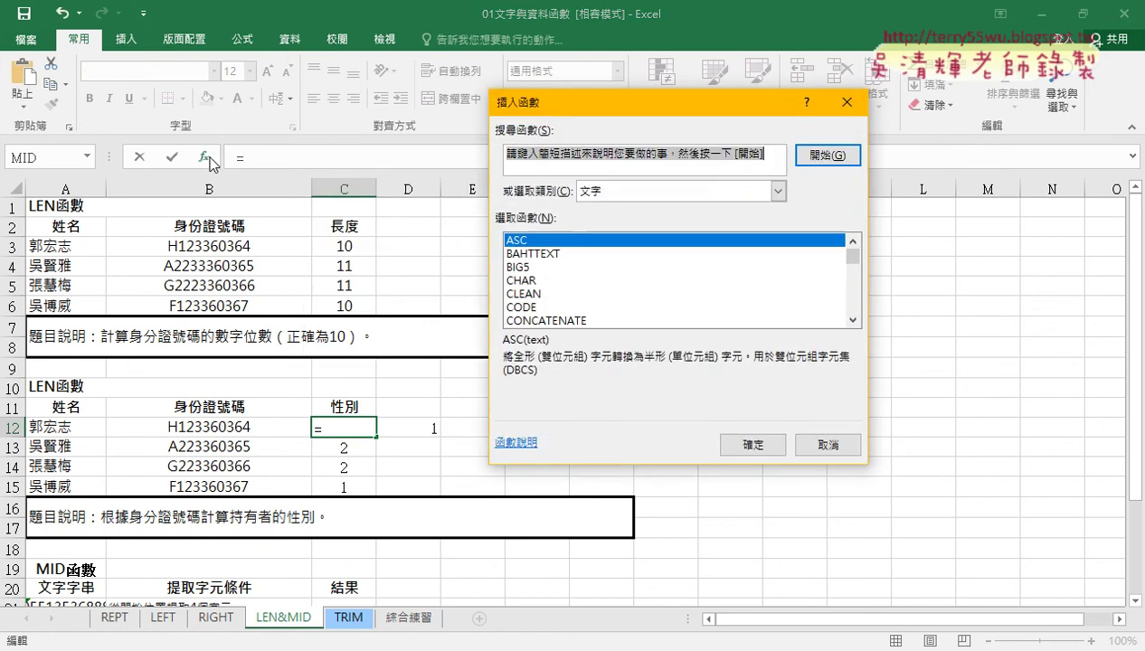
{"action": "left_click", "coordinate": [660, 196]}
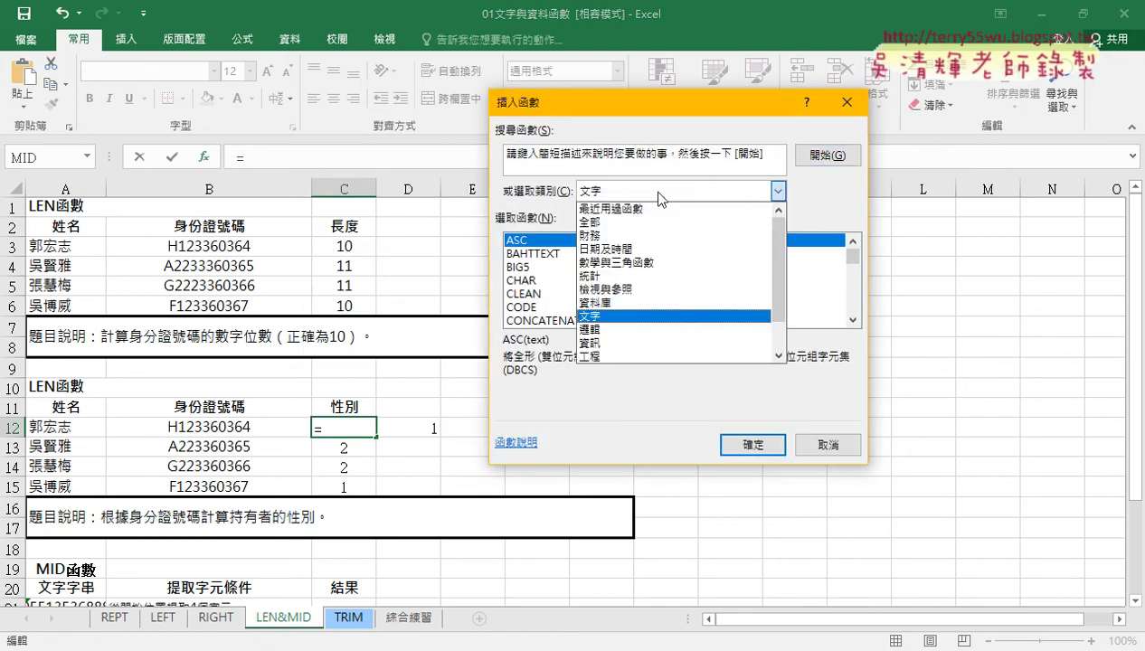
{"action": "left_click", "coordinate": [645, 329]}
{"action": "double_click", "coordinate": [521, 267]}
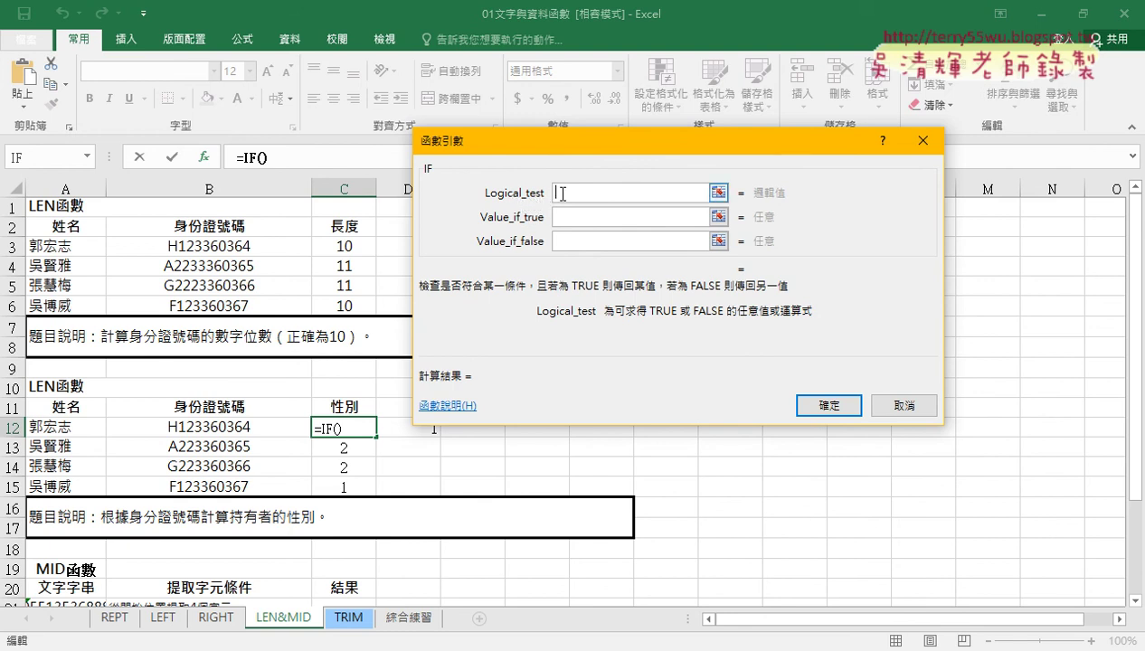
{"action": "right_click", "coordinate": [564, 194]}
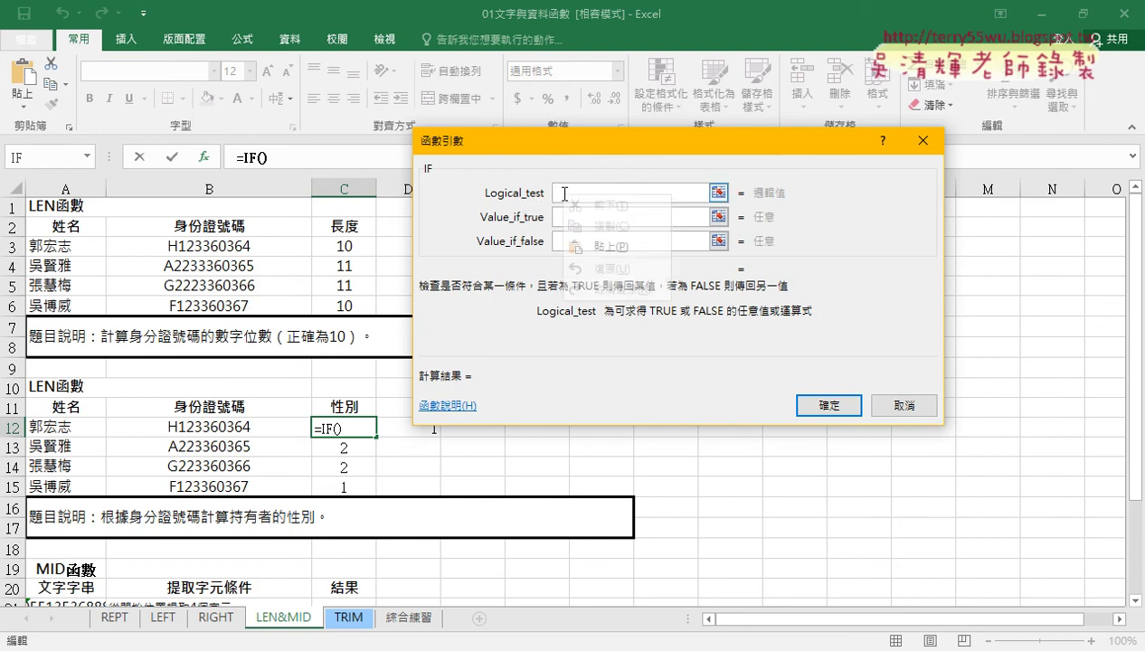
{"action": "left_click", "coordinate": [590, 246]}
{"action": "left_click_drag", "start_coordinate": [632, 191], "coordinate": [516, 195]}
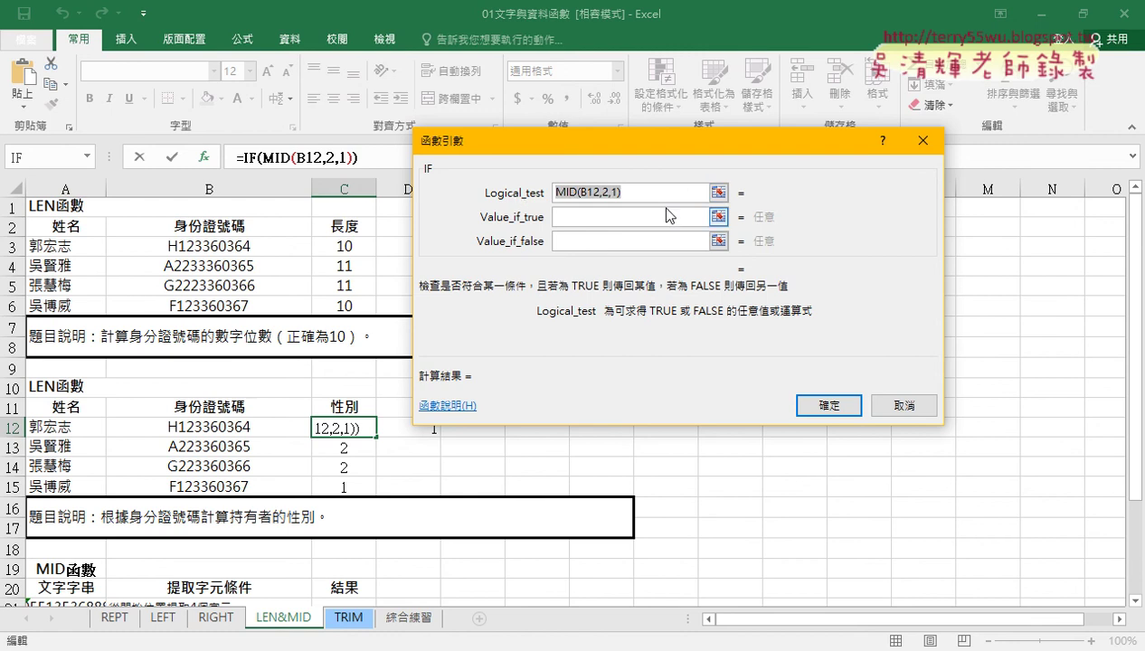
{"action": "left_click", "coordinate": [637, 193]}
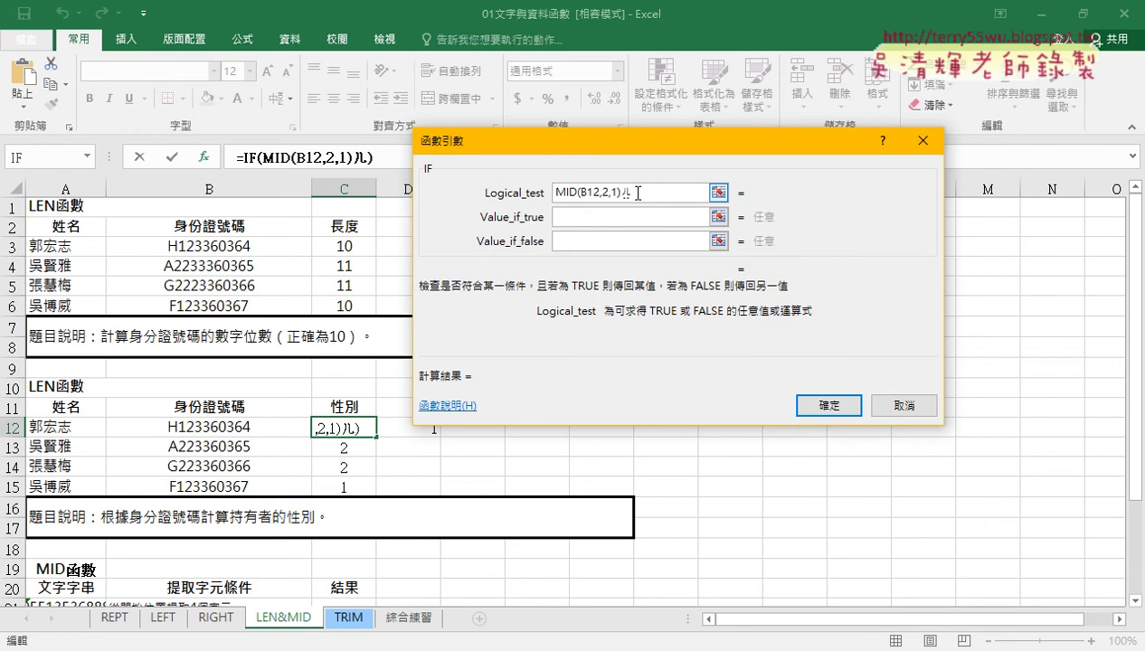
{"action": "type", "text": "=1"}
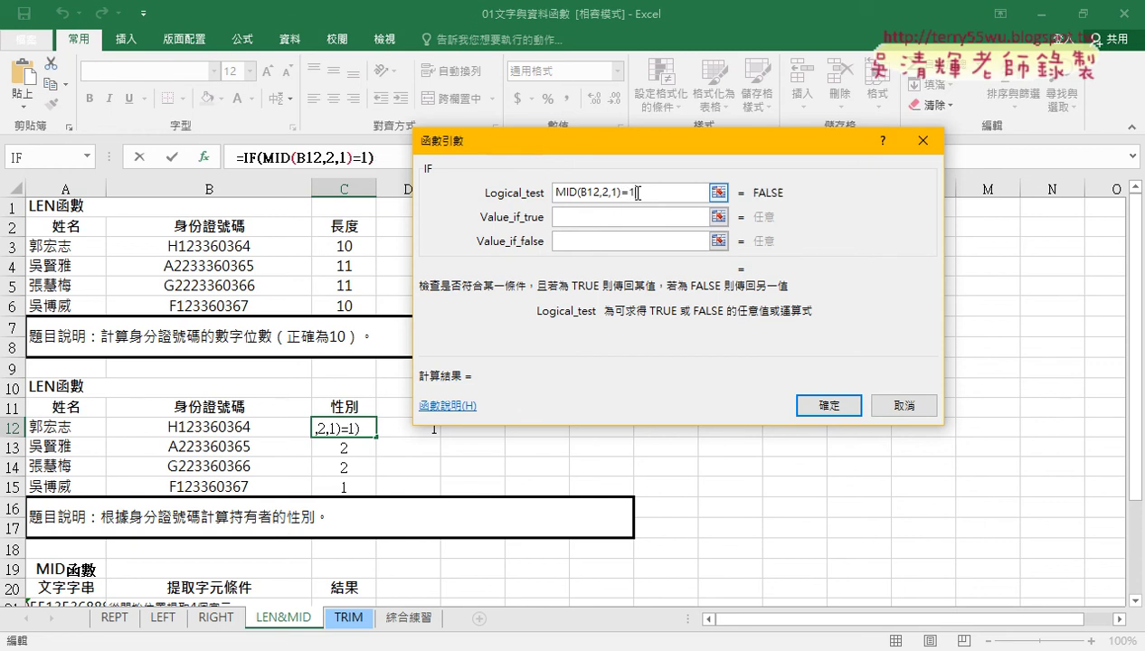
Set the IF true value to "男" and false value to "女", then confirm
{"action": "left_click", "coordinate": [634, 214]}
{"action": "left_click", "coordinate": [631, 220]}
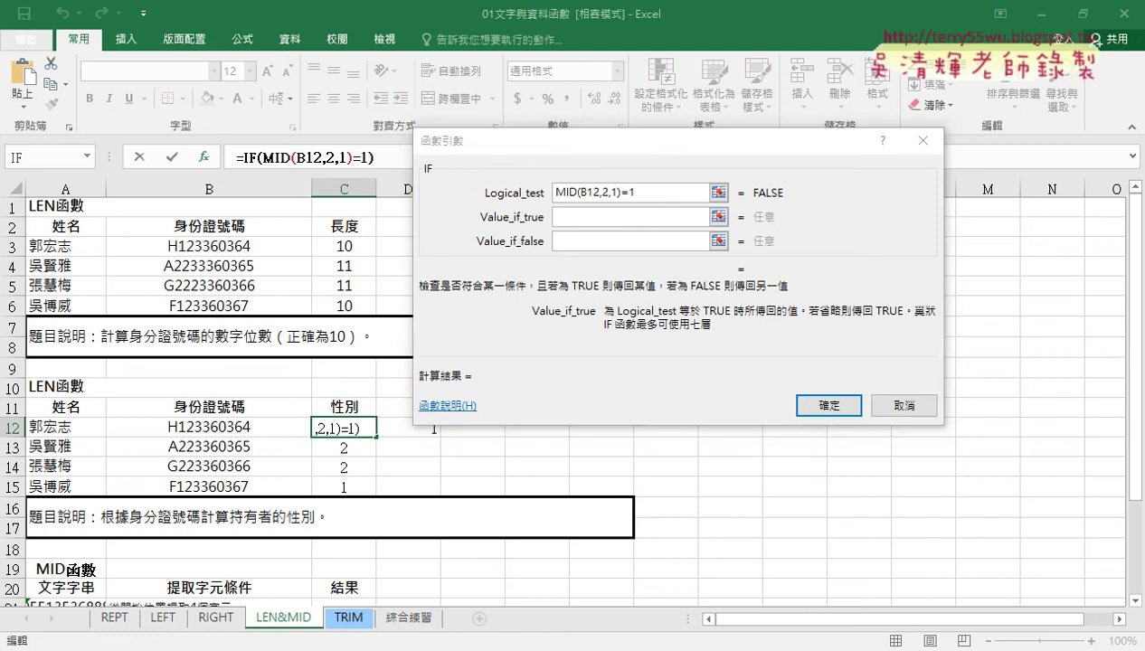
{"action": "left_click", "coordinate": [585, 222]}
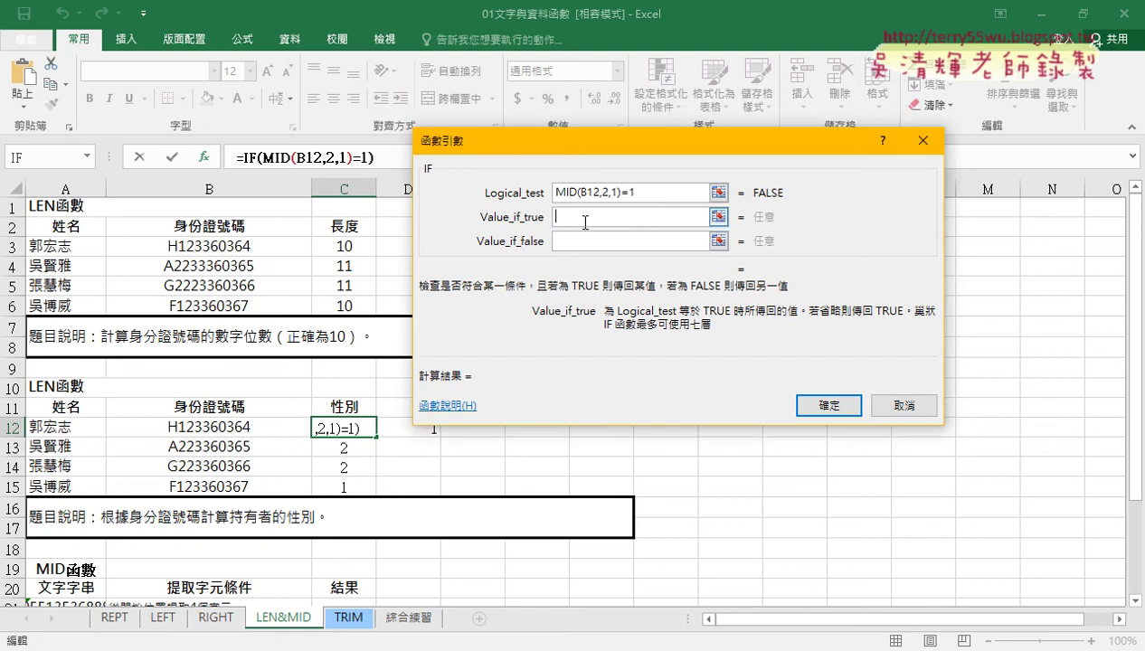
{"action": "type", "text": "ㄋㄢ"}
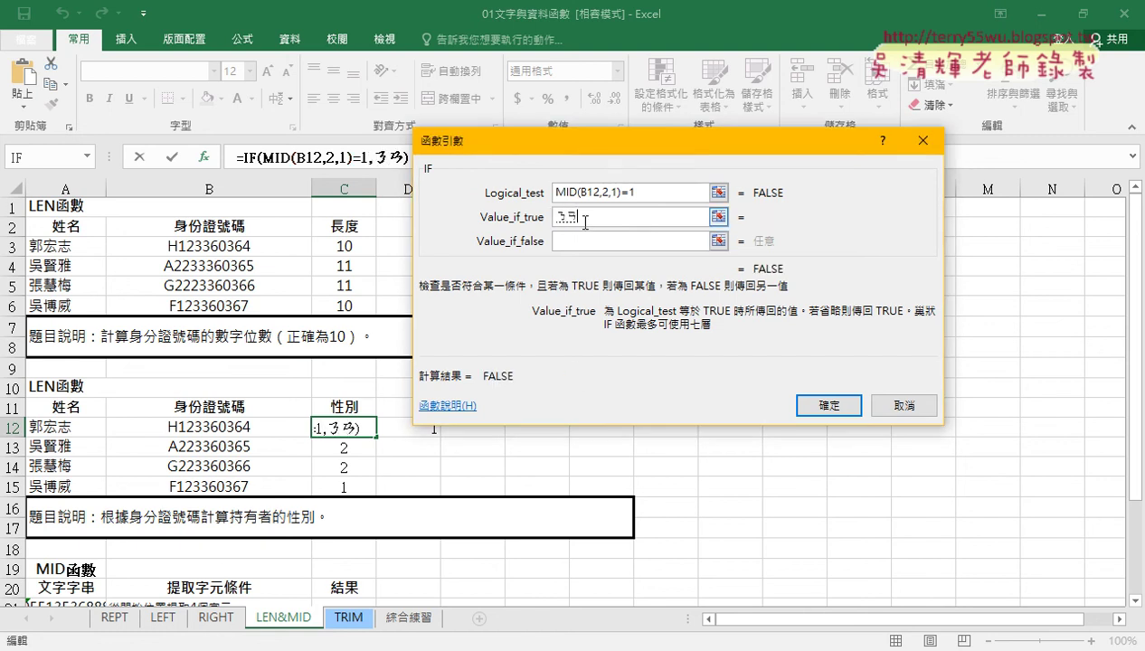
{"action": "type", "text": "6"}
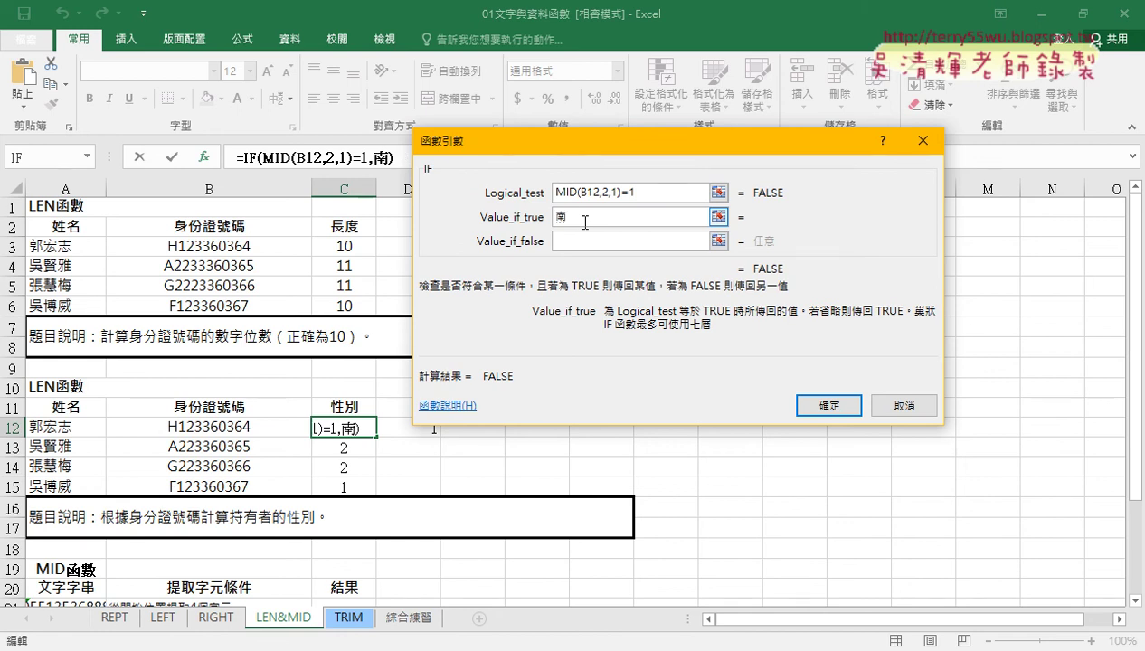
{"action": "key", "text": "Down"}
{"action": "key", "text": "Down"}
{"action": "key", "text": "Return"}
{"action": "key", "text": "Tab"}
{"action": "type", "text": "ㄋㄩ3"}
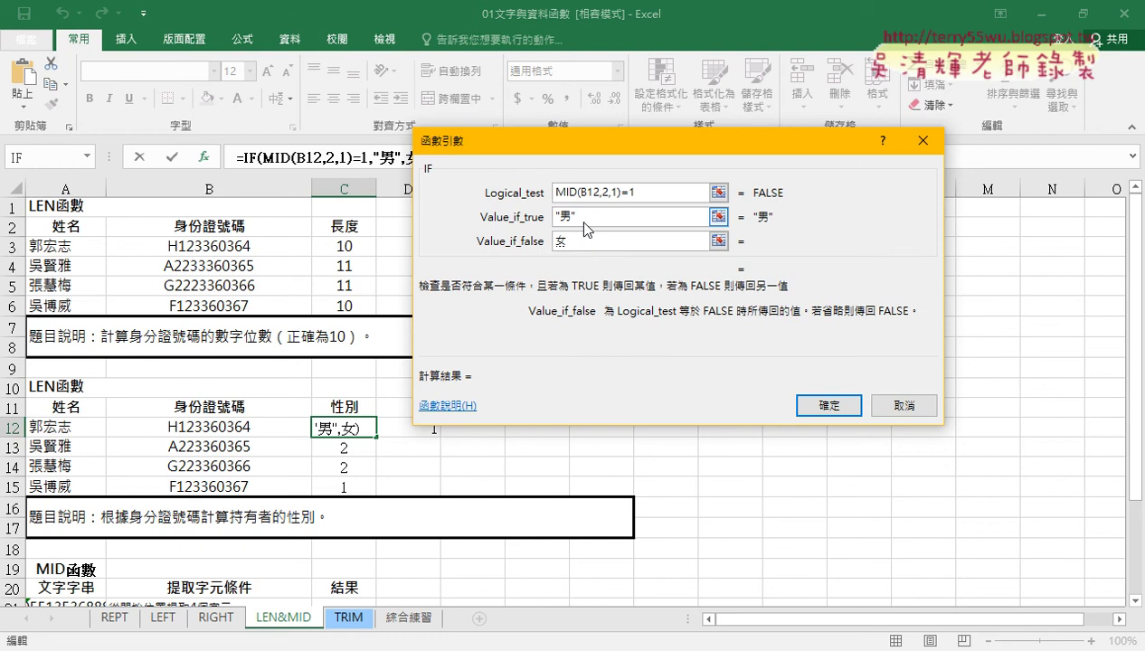
{"action": "key", "text": "Return"}
{"action": "left_click", "coordinate": [586, 215]}
{"action": "left_click_drag", "start_coordinate": [552, 241], "coordinate": [621, 265]}
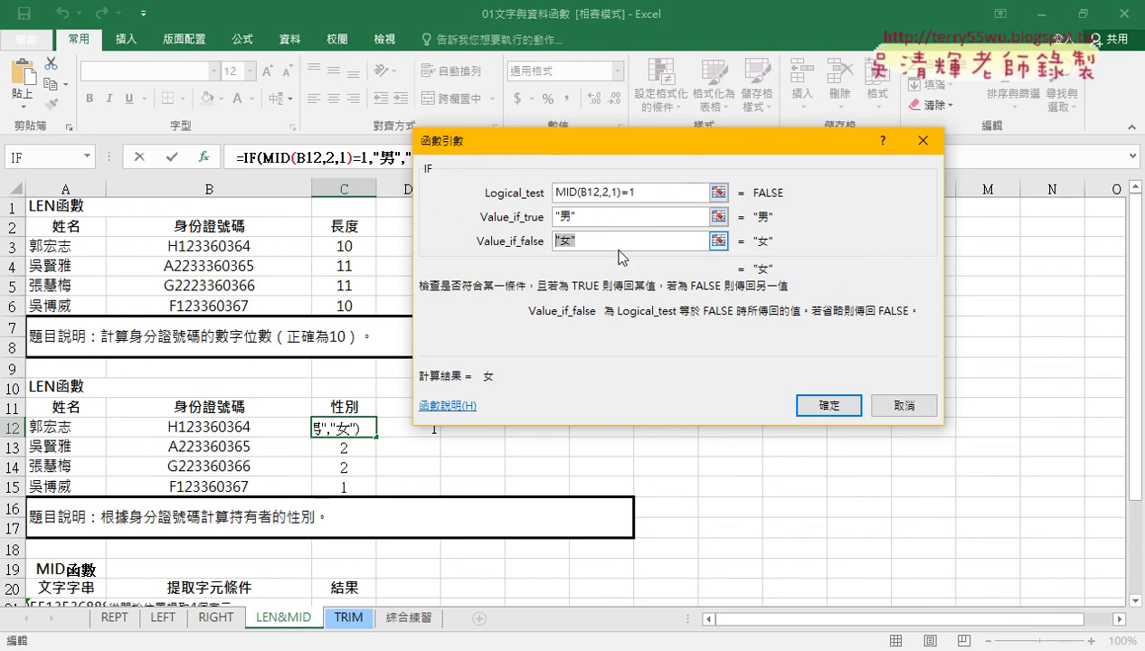
{"action": "left_click", "coordinate": [673, 194]}
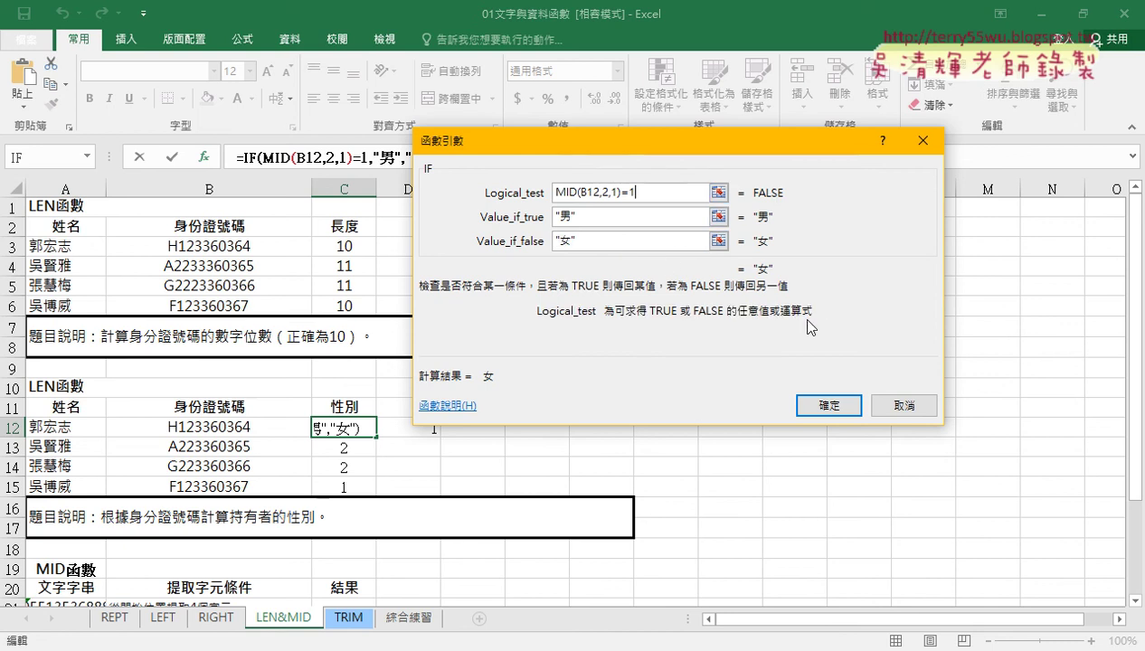
{"action": "left_click", "coordinate": [830, 408]}
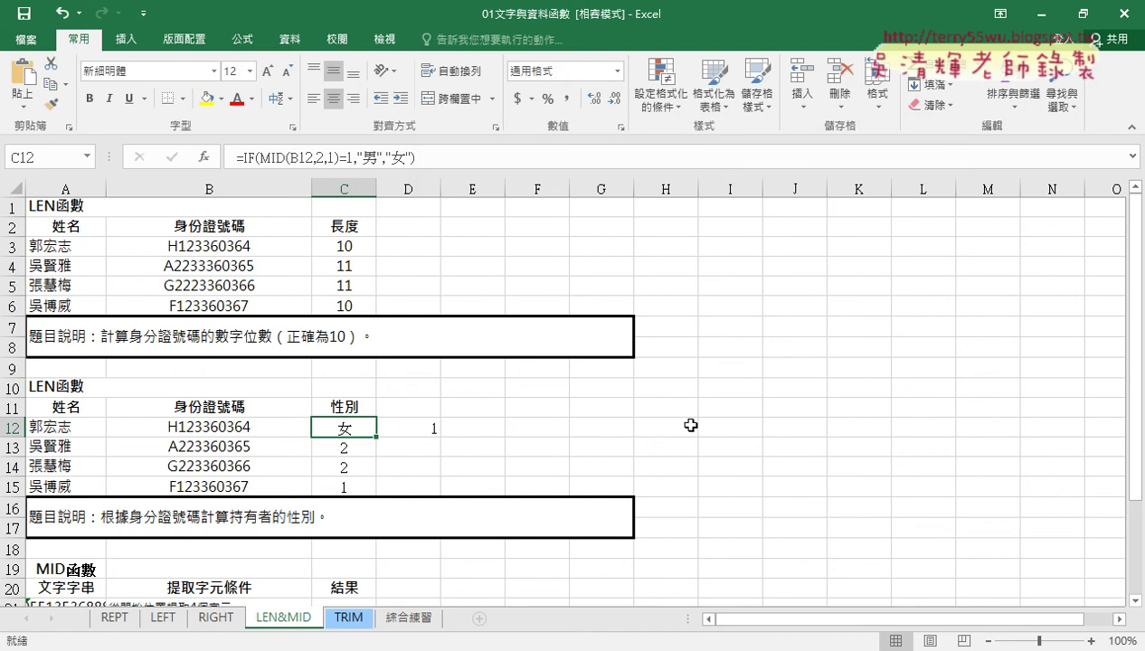
Fill C12's gender formula down to C15 and reopen its IF arguments to inspect the condition
{"action": "left_click_drag", "start_coordinate": [377, 438], "coordinate": [377, 498]}
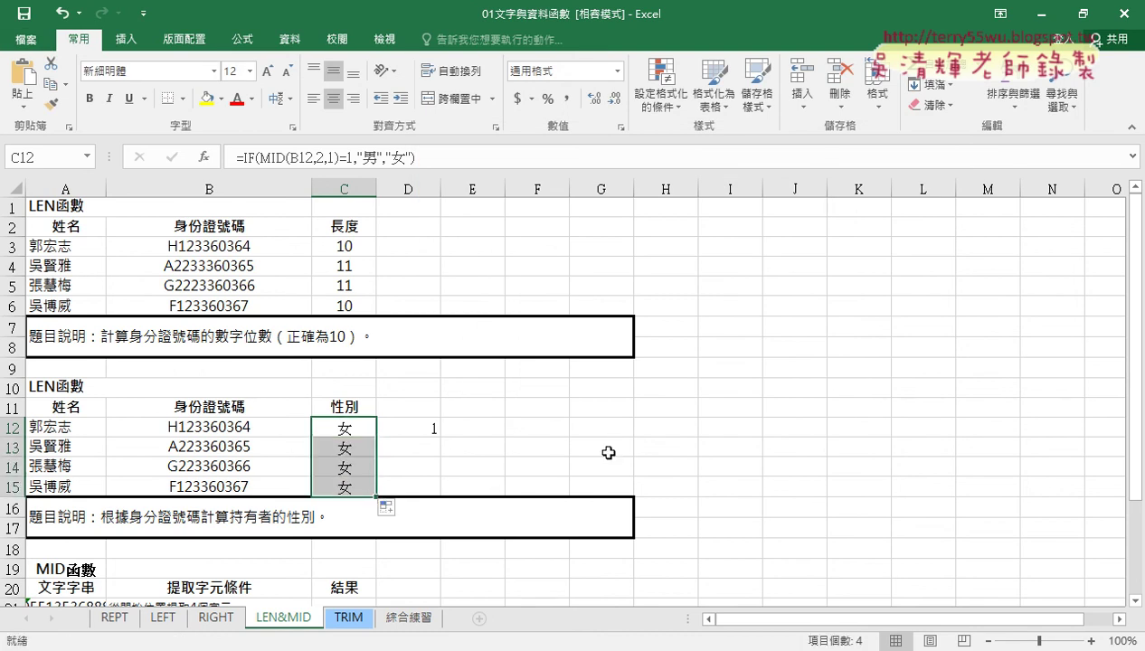
{"action": "left_click", "coordinate": [251, 158]}
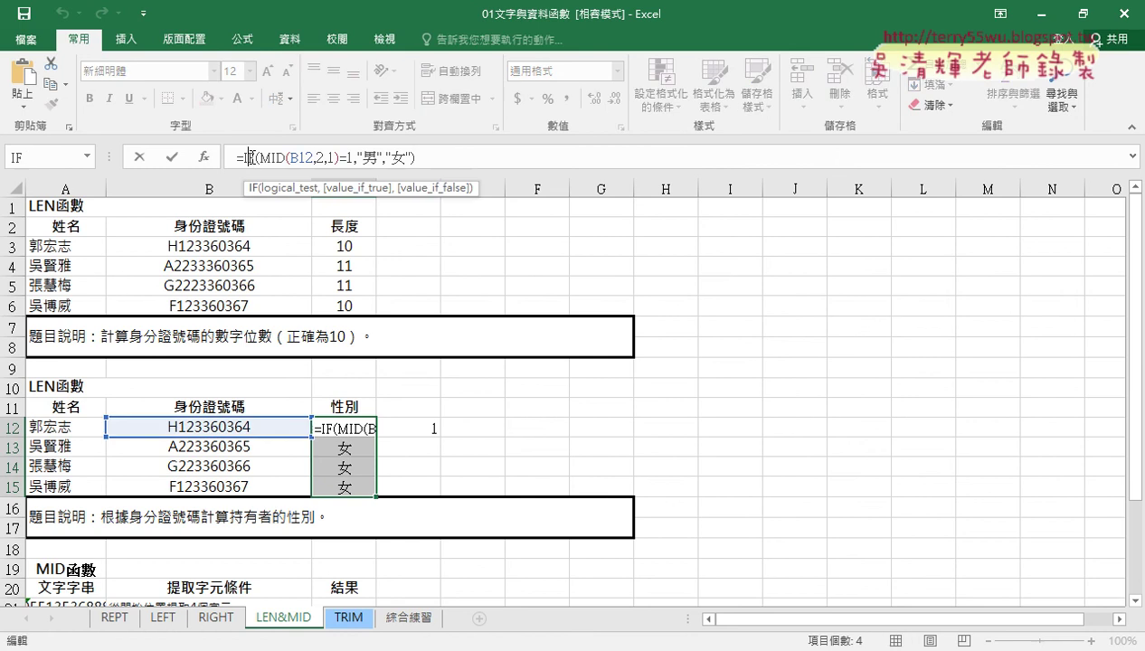
{"action": "left_click", "coordinate": [204, 157]}
{"action": "left_click_drag", "start_coordinate": [584, 156], "coordinate": [657, 151]}
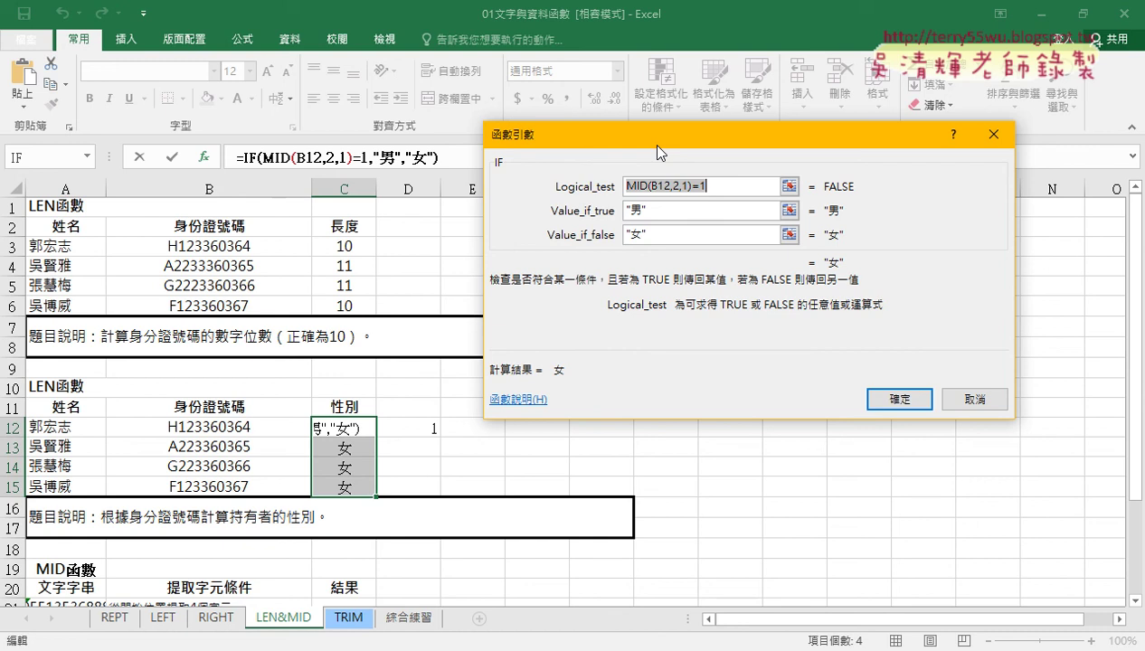
{"action": "left_click", "coordinate": [694, 186]}
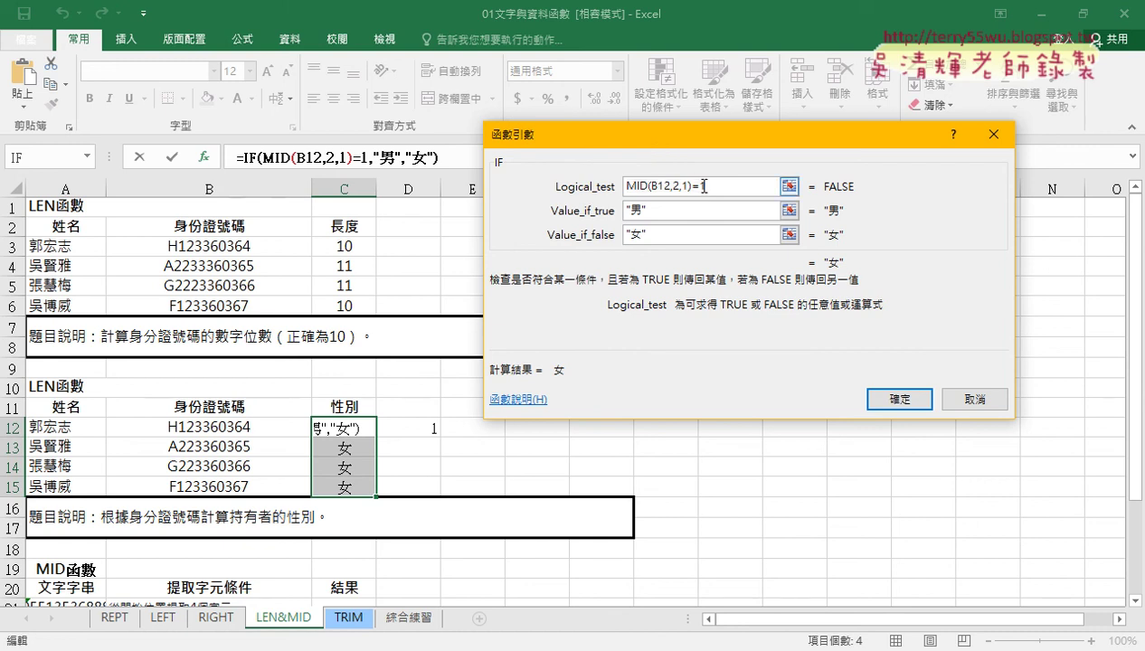
{"action": "key", "text": "shift+Home"}
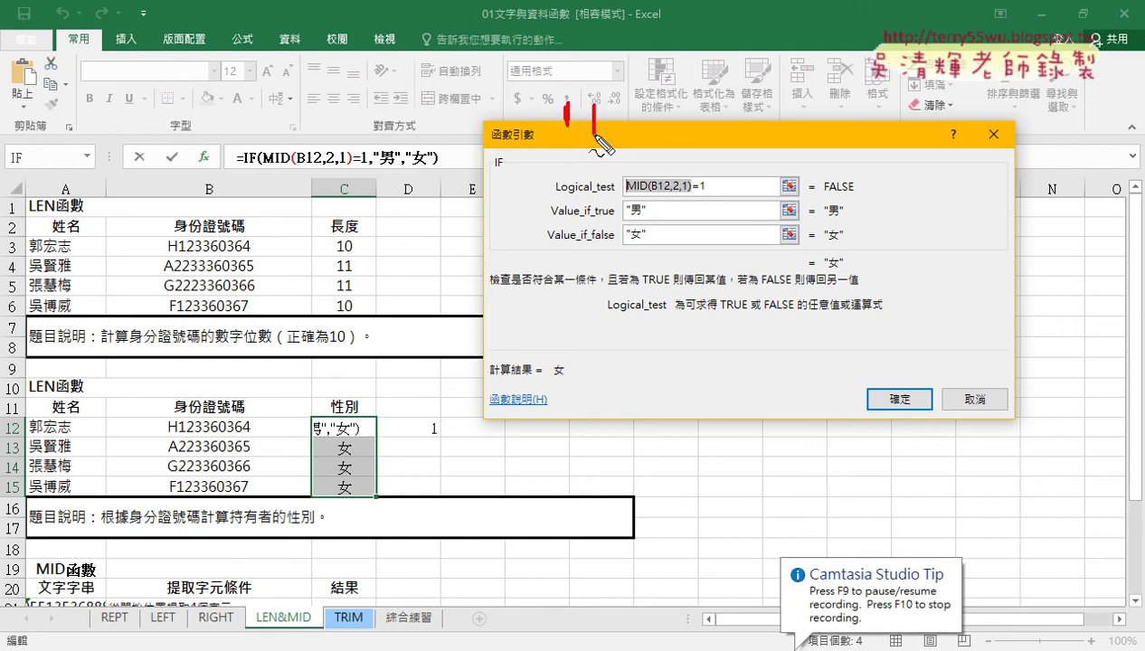
{"action": "mouse_move", "coordinate": [593, 101]}
{"action": "left_mouse_down"}
{"action": "mouse_move", "coordinate": [594, 172]}
{"action": "mouse_move", "coordinate": [606, 116]}
{"action": "left_mouse_up"}
{"action": "left_click_drag", "start_coordinate": [619, 101], "coordinate": [619, 112]}
{"action": "left_click_drag", "start_coordinate": [700, 191], "coordinate": [716, 192]}
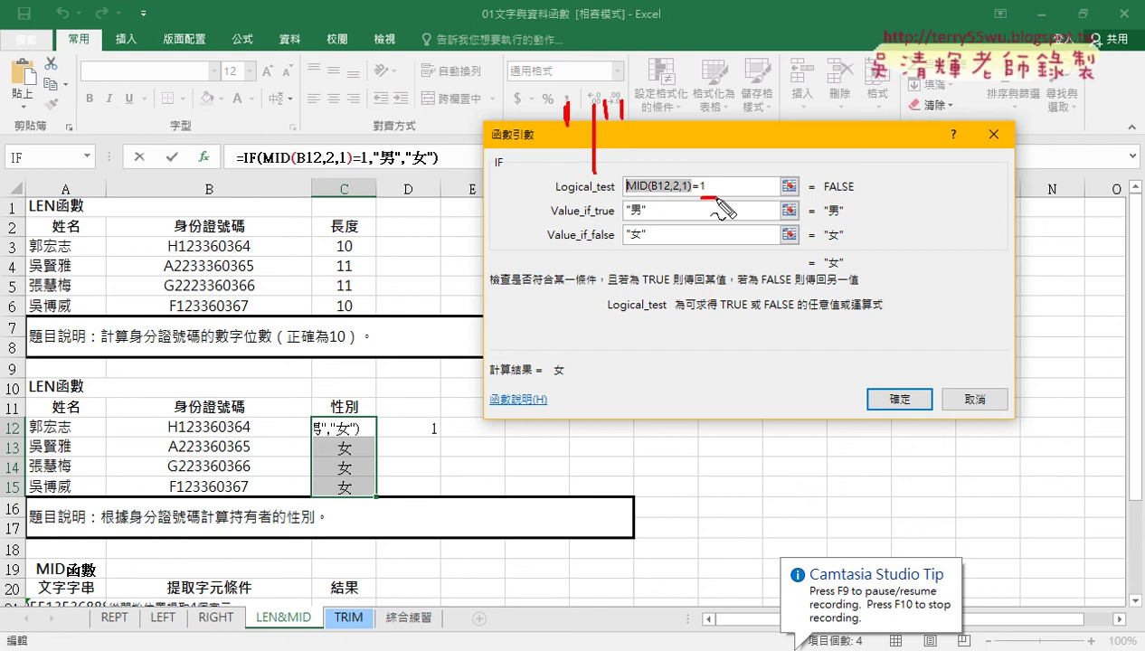
{"action": "left_click_drag", "start_coordinate": [644, 126], "coordinate": [674, 126]}
{"action": "left_click_drag", "start_coordinate": [721, 90], "coordinate": [721, 153]}
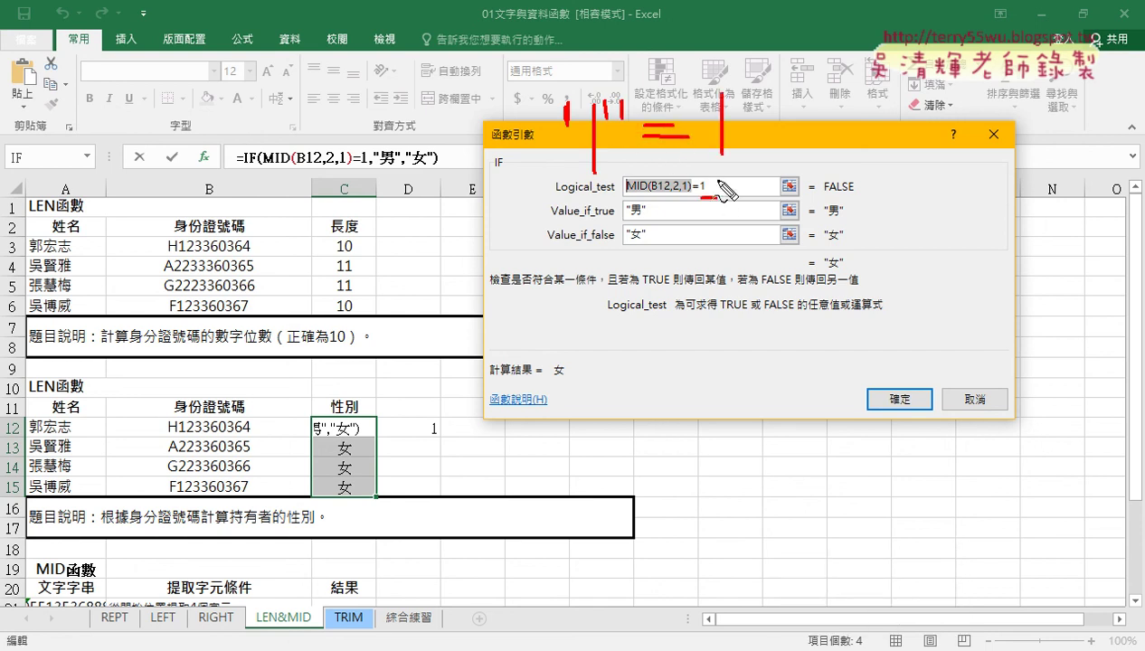
{"action": "mouse_move", "coordinate": [644, 138]}
{"action": "left_mouse_down"}
{"action": "mouse_move", "coordinate": [687, 138]}
{"action": "mouse_move", "coordinate": [660, 156]}
{"action": "left_mouse_up"}
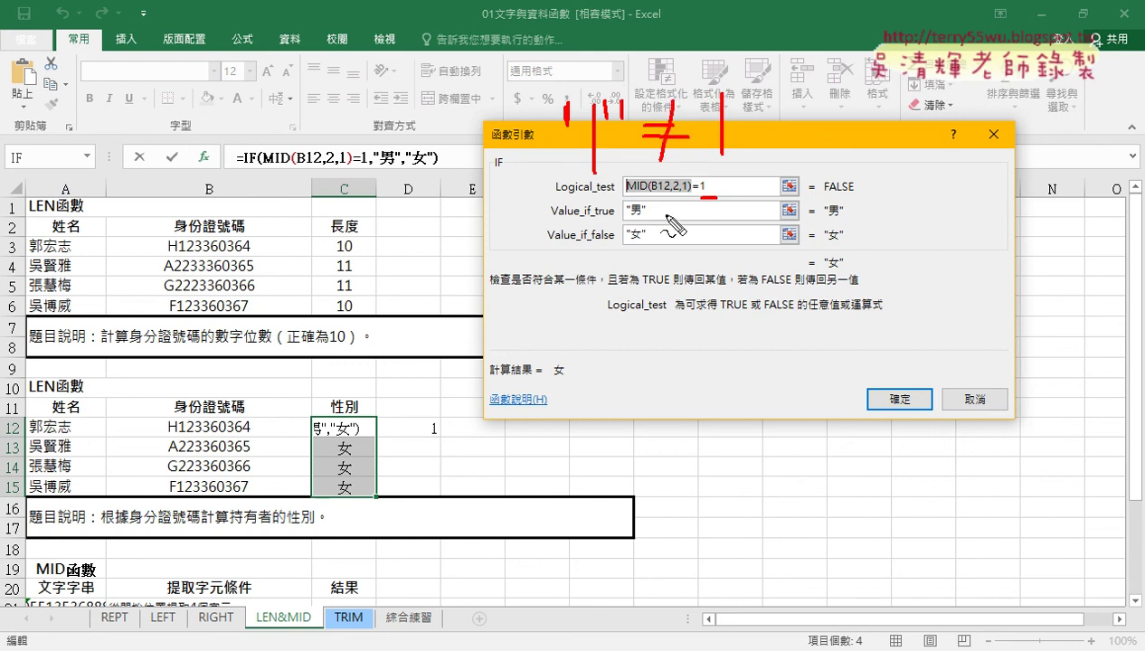
{"action": "mouse_move", "coordinate": [667, 218]}
{"action": "left_mouse_down"}
{"action": "mouse_move", "coordinate": [622, 237]}
{"action": "mouse_move", "coordinate": [648, 253]}
{"action": "left_mouse_up"}
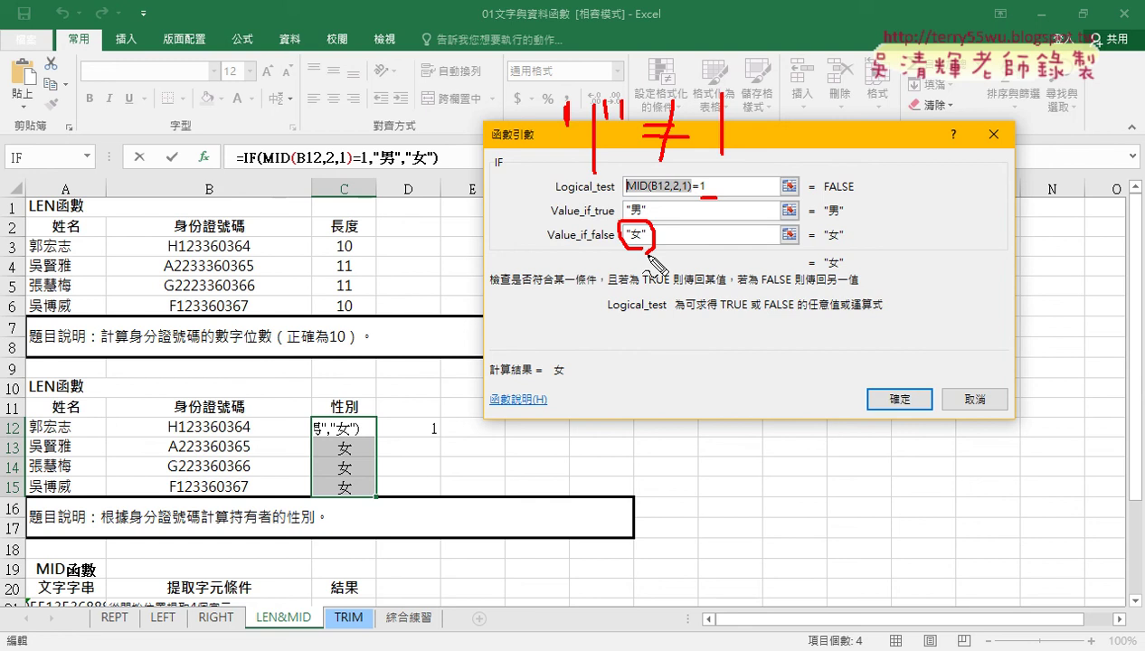
{"action": "key", "text": "Escape"}
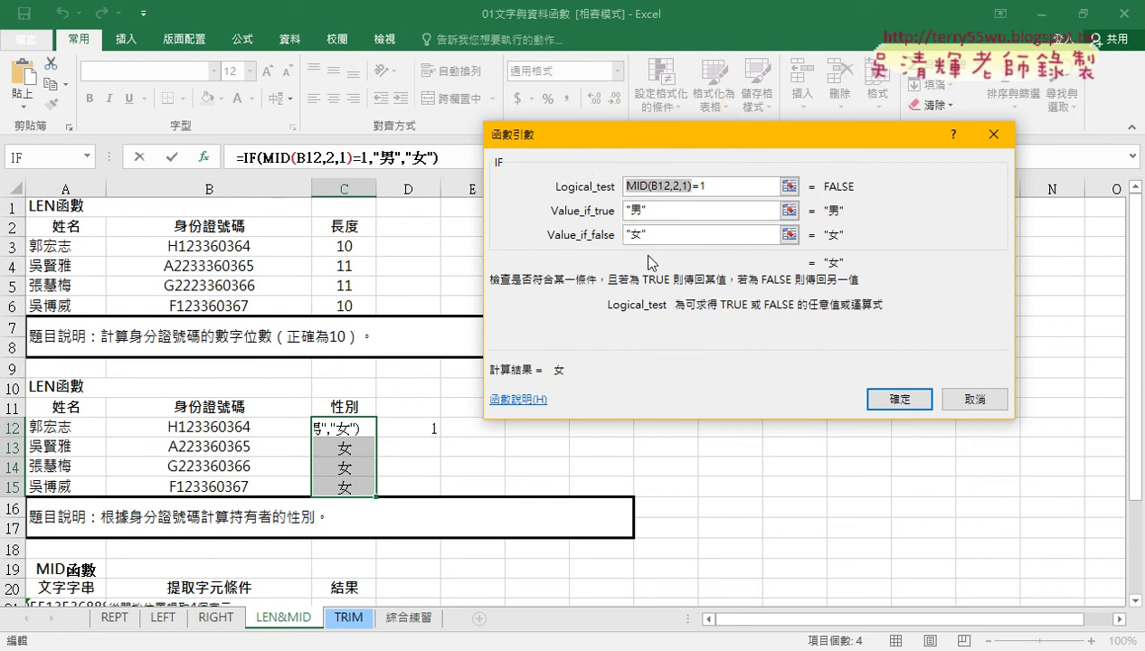
Change the condition to compare with text "1", confirm, and refill C12 down to C15
{"action": "left_click", "coordinate": [692, 185]}
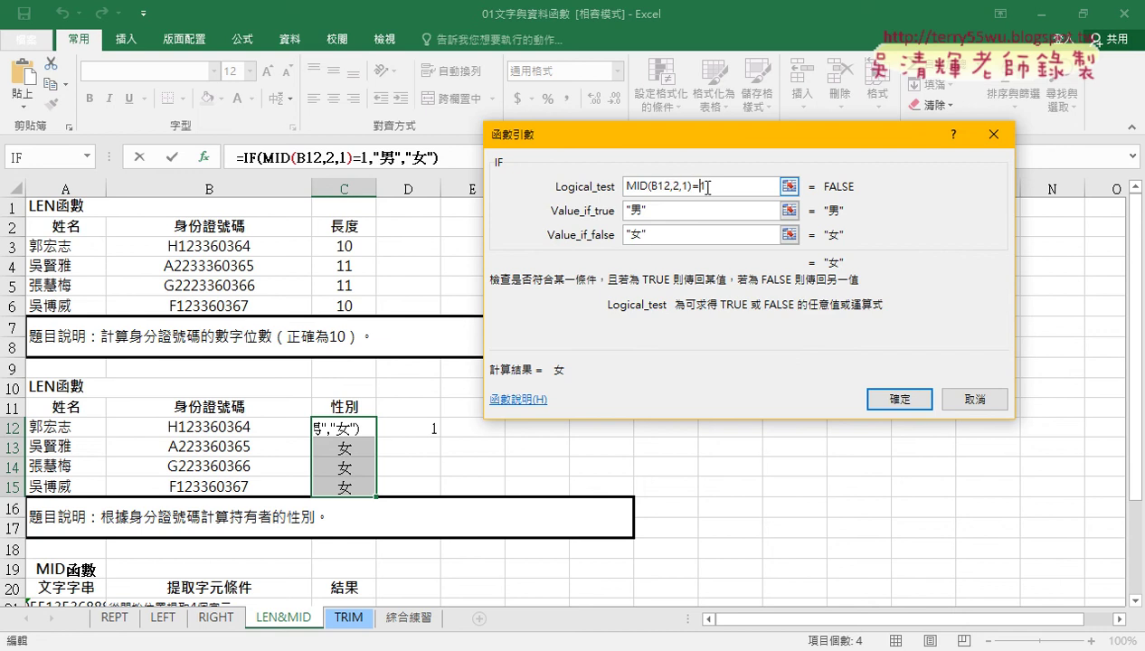
{"action": "type", "text": "\"1"}
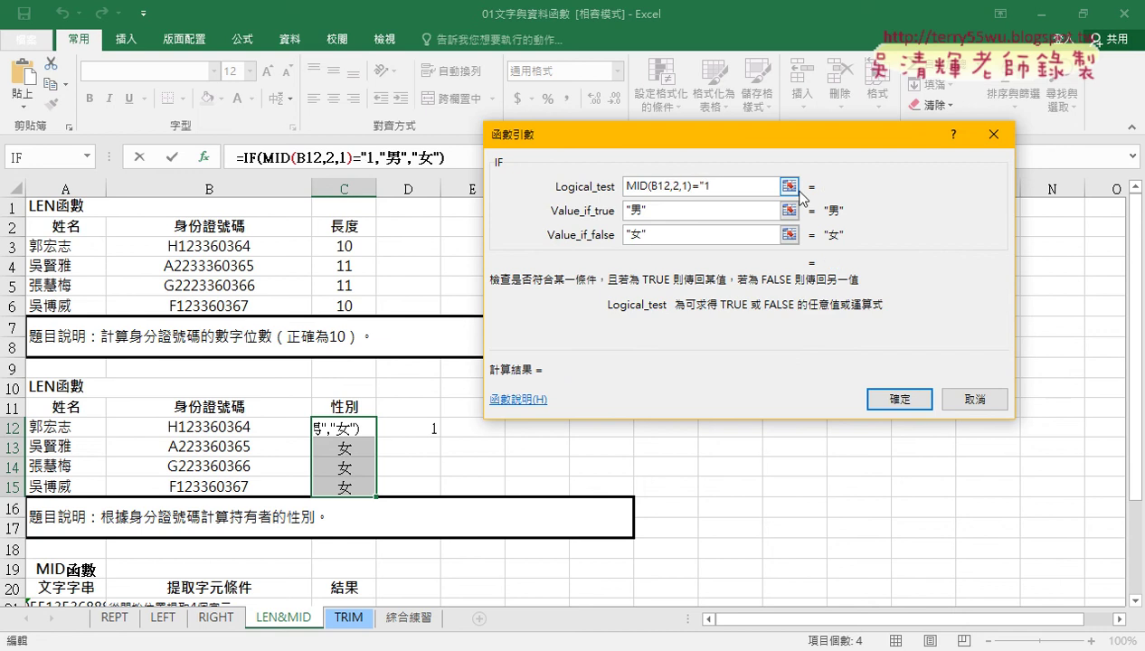
{"action": "type", "text": "\""}
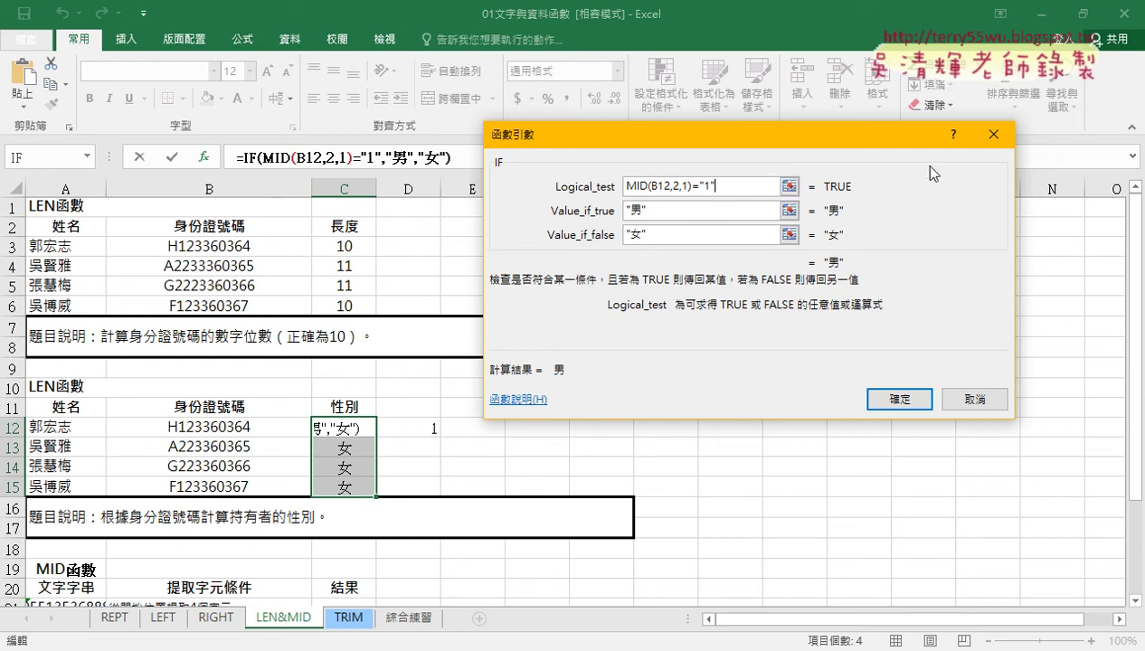
{"action": "left_click", "coordinate": [909, 400]}
{"action": "left_click", "coordinate": [362, 436]}
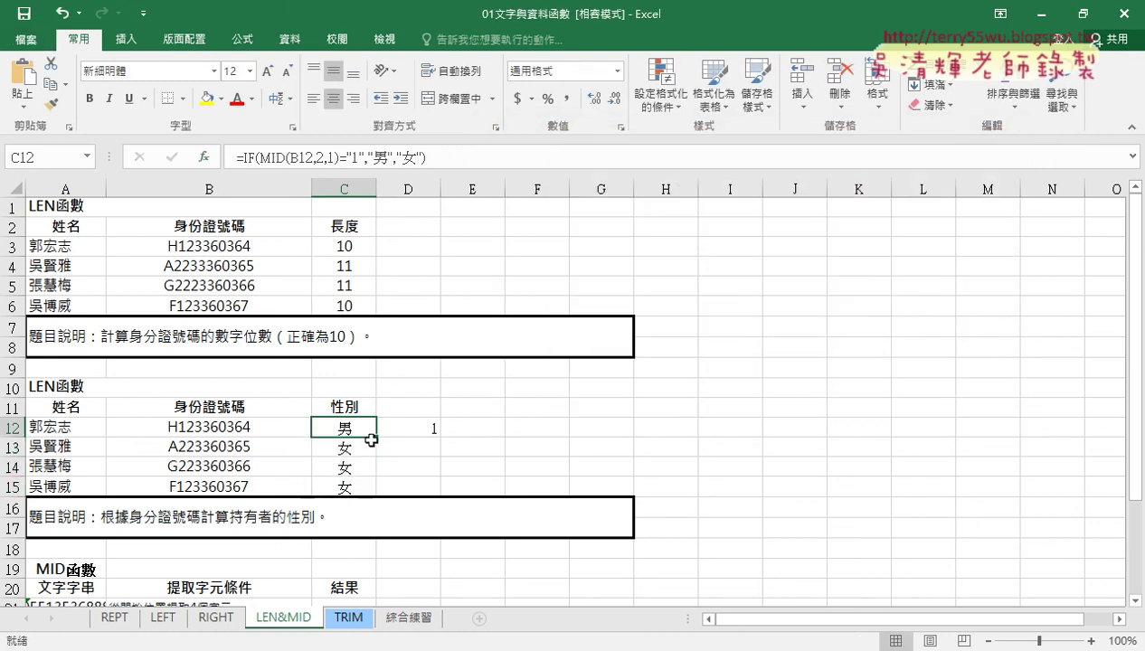
{"action": "left_click_drag", "start_coordinate": [376, 440], "coordinate": [378, 493]}
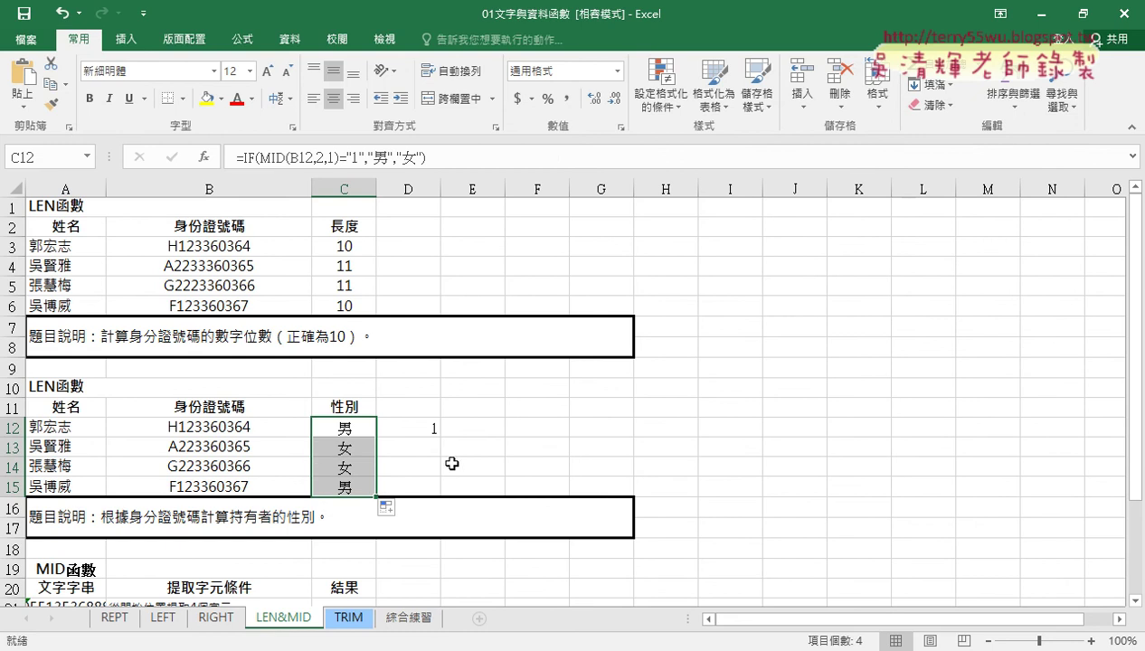
{"action": "left_click", "coordinate": [429, 432]}
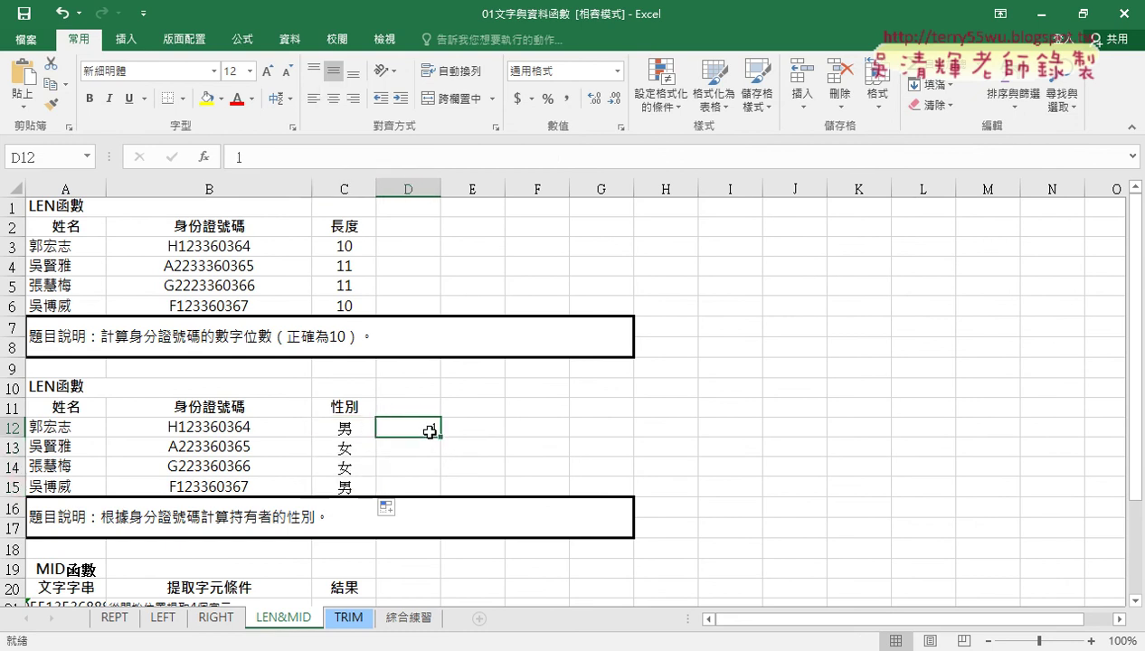
{"action": "left_click", "coordinate": [344, 425]}
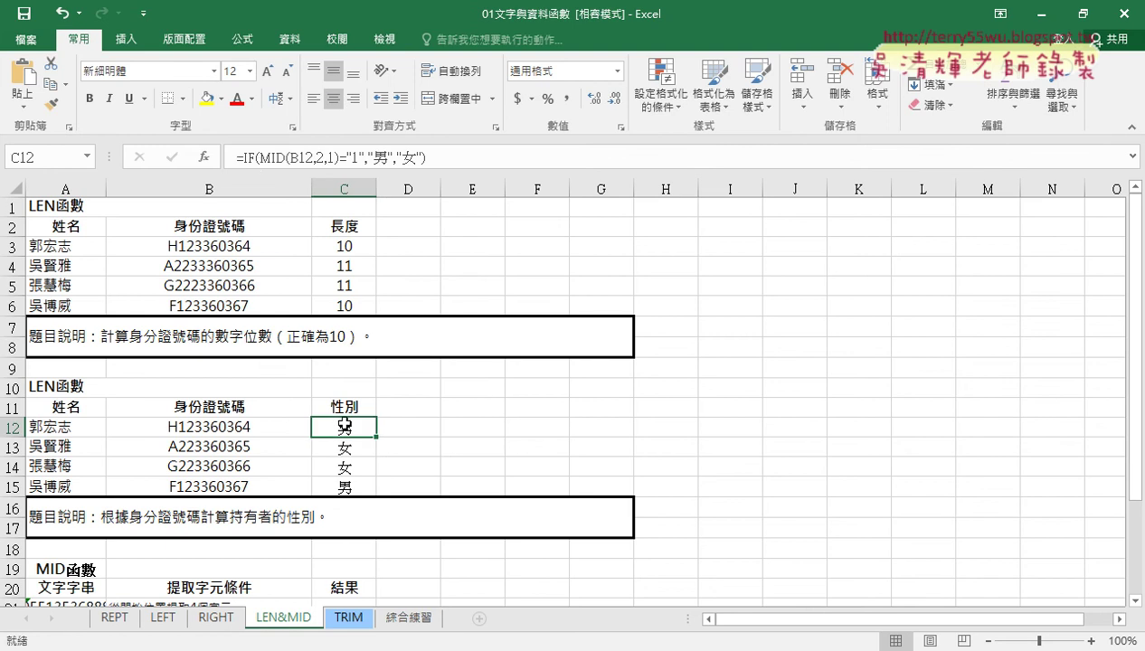
{"action": "left_click", "coordinate": [251, 154]}
{"action": "left_click", "coordinate": [204, 156]}
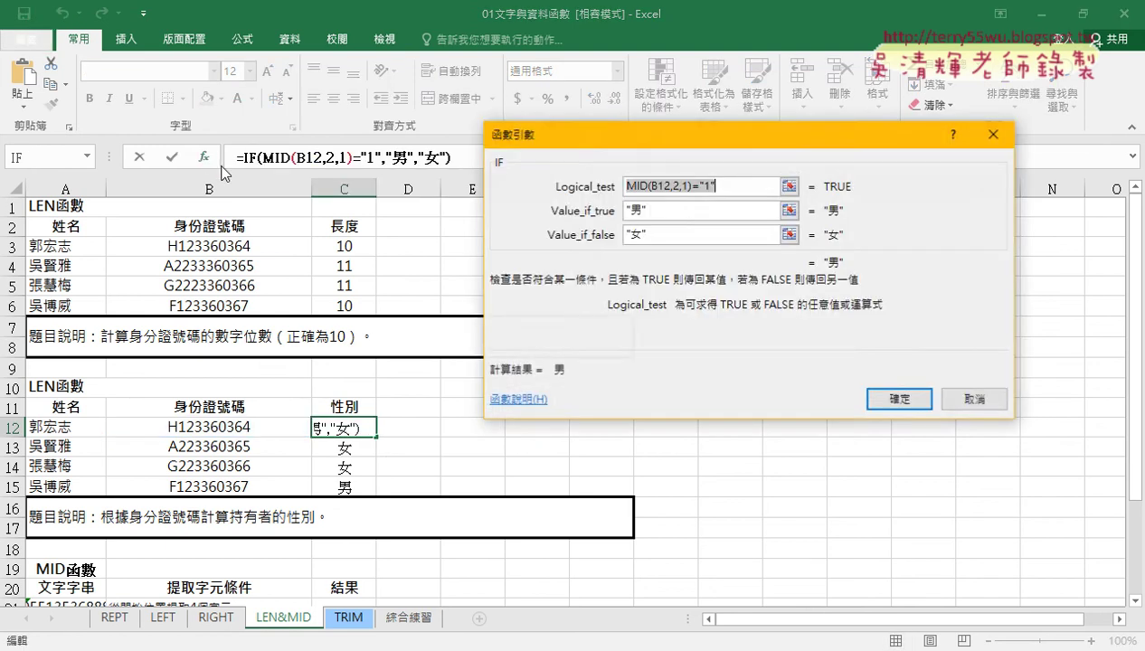
{"action": "double_click", "coordinate": [703, 186]}
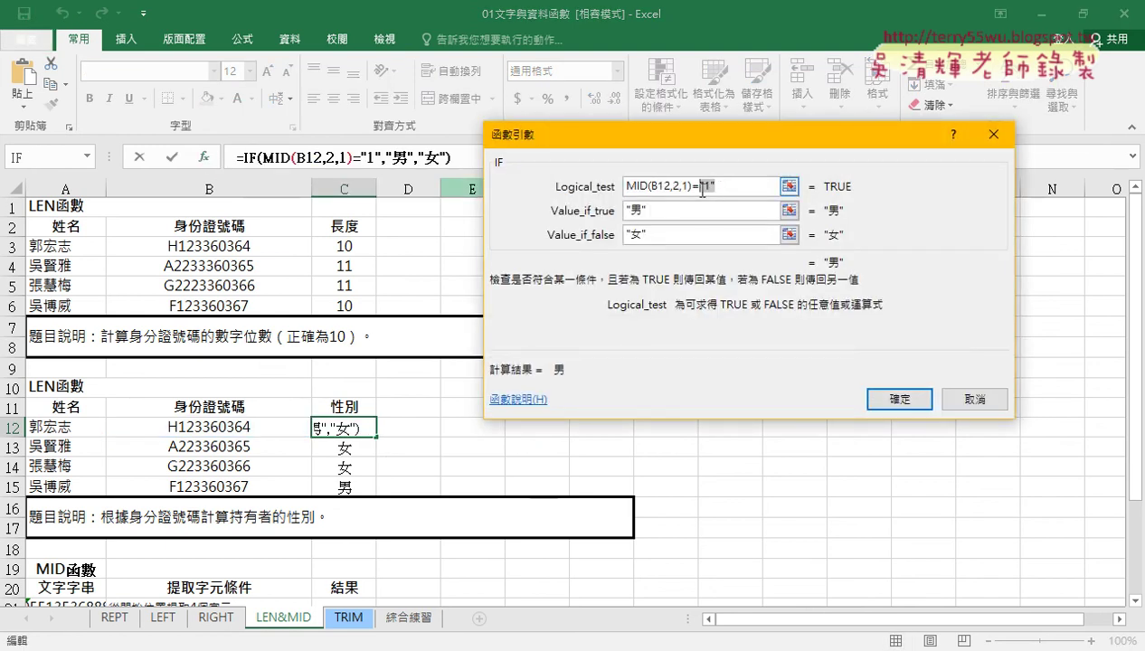
{"action": "left_click_drag", "start_coordinate": [703, 190], "coordinate": [746, 189]}
{"action": "type", "text": "1"}
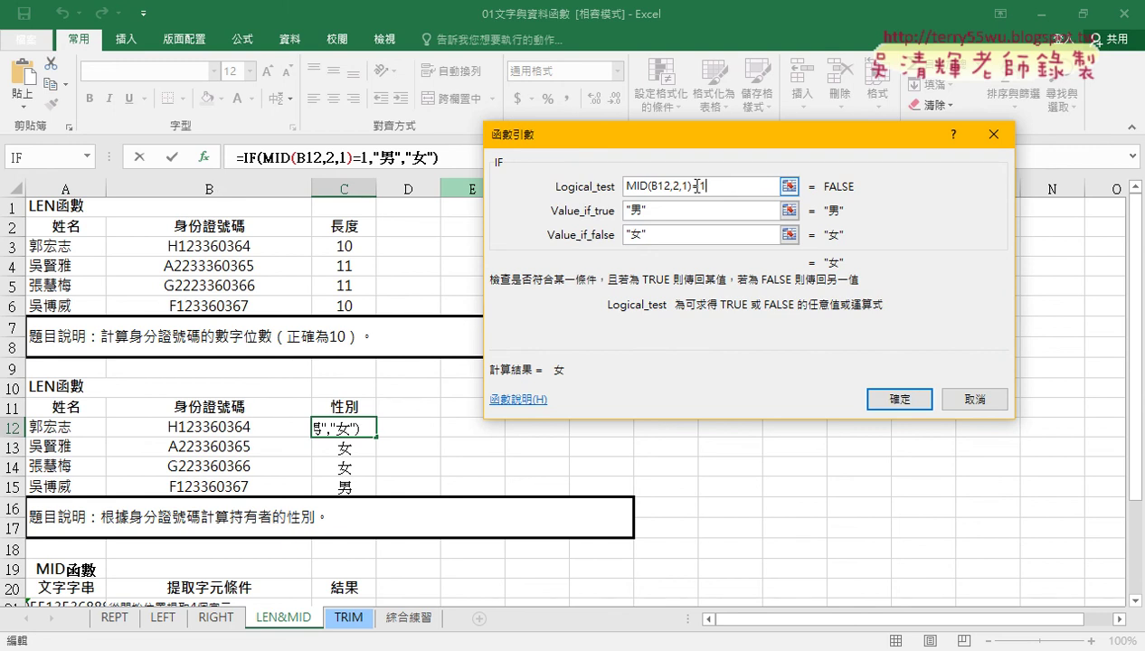
{"action": "left_click_drag", "start_coordinate": [693, 187], "coordinate": [572, 187]}
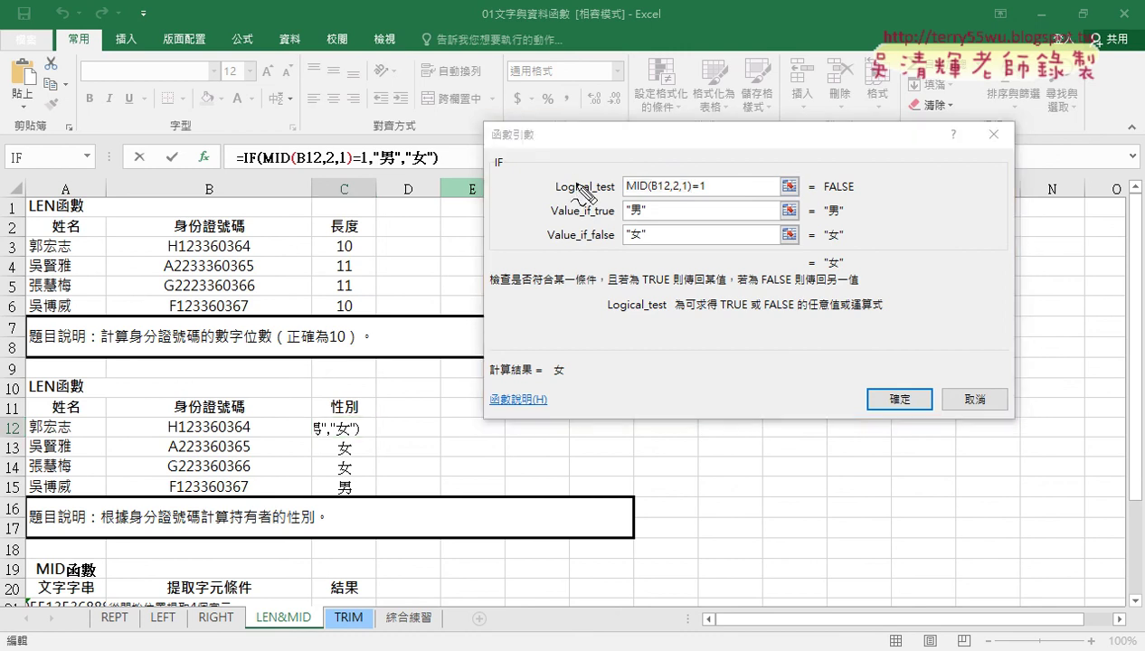
{"action": "left_click_drag", "start_coordinate": [574, 193], "coordinate": [594, 197]}
{"action": "mouse_move", "coordinate": [486, 79]}
{"action": "left_mouse_down"}
{"action": "mouse_move", "coordinate": [504, 168]}
{"action": "mouse_move", "coordinate": [520, 95]}
{"action": "mouse_move", "coordinate": [540, 104]}
{"action": "left_mouse_up"}
{"action": "left_click_drag", "start_coordinate": [538, 121], "coordinate": [666, 123]}
{"action": "left_click_drag", "start_coordinate": [701, 86], "coordinate": [701, 149]}
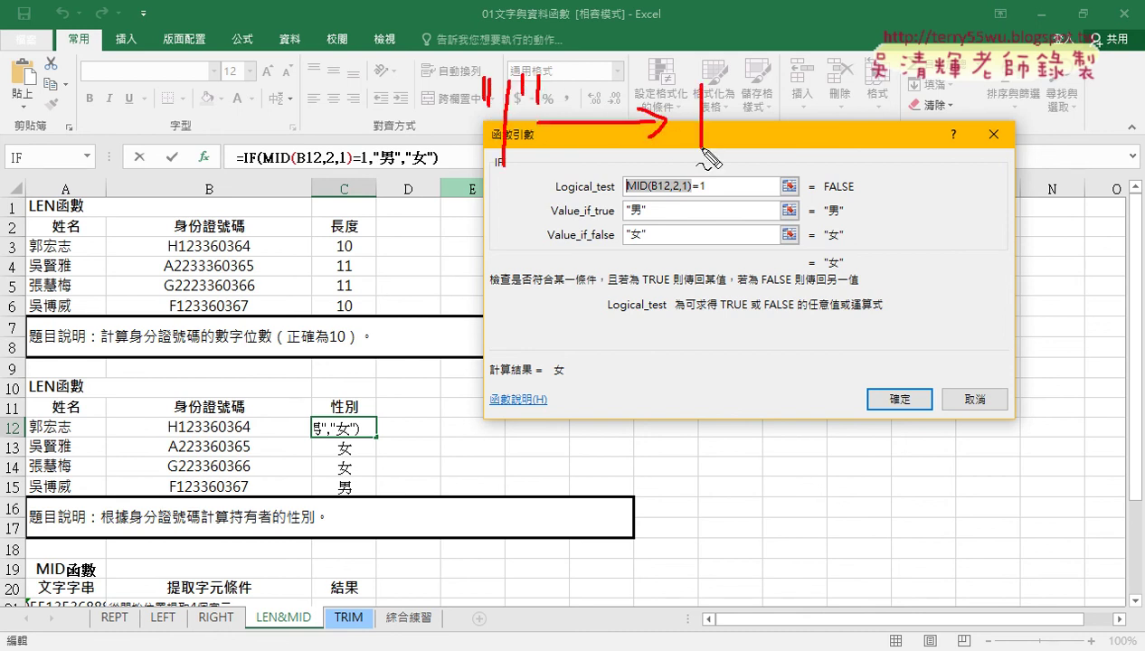
{"action": "left_click_drag", "start_coordinate": [468, 178], "coordinate": [794, 168]}
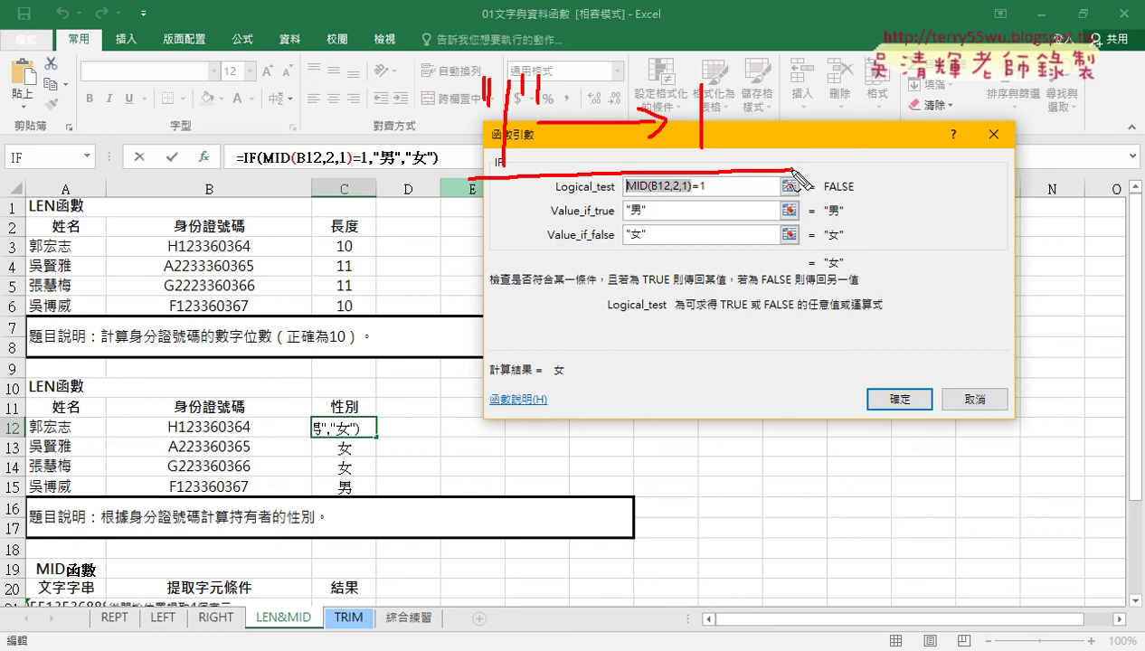
{"action": "key", "text": "Escape"}
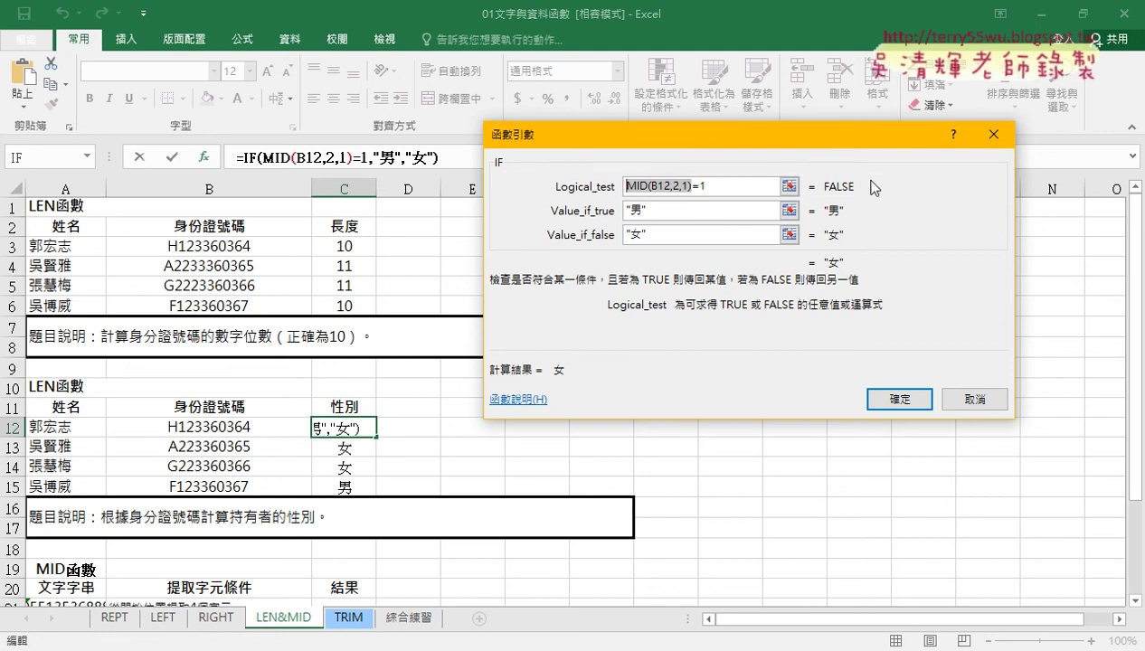
{"action": "key", "text": "Return"}
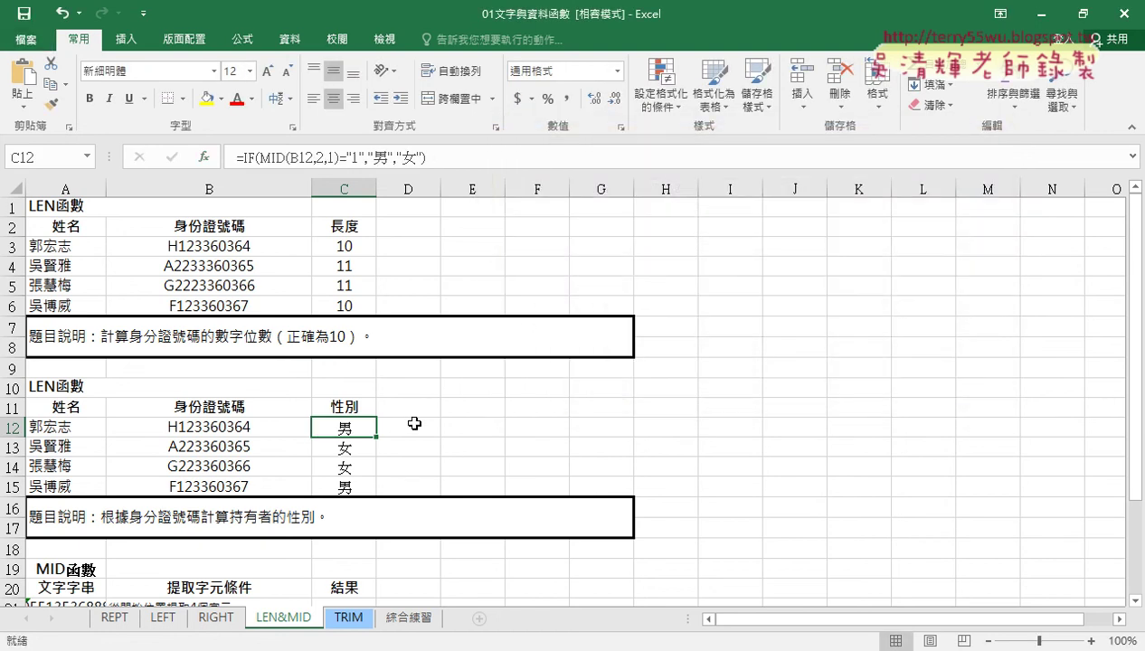
{"action": "left_click", "coordinate": [409, 408]}
{"action": "left_click", "coordinate": [204, 157]}
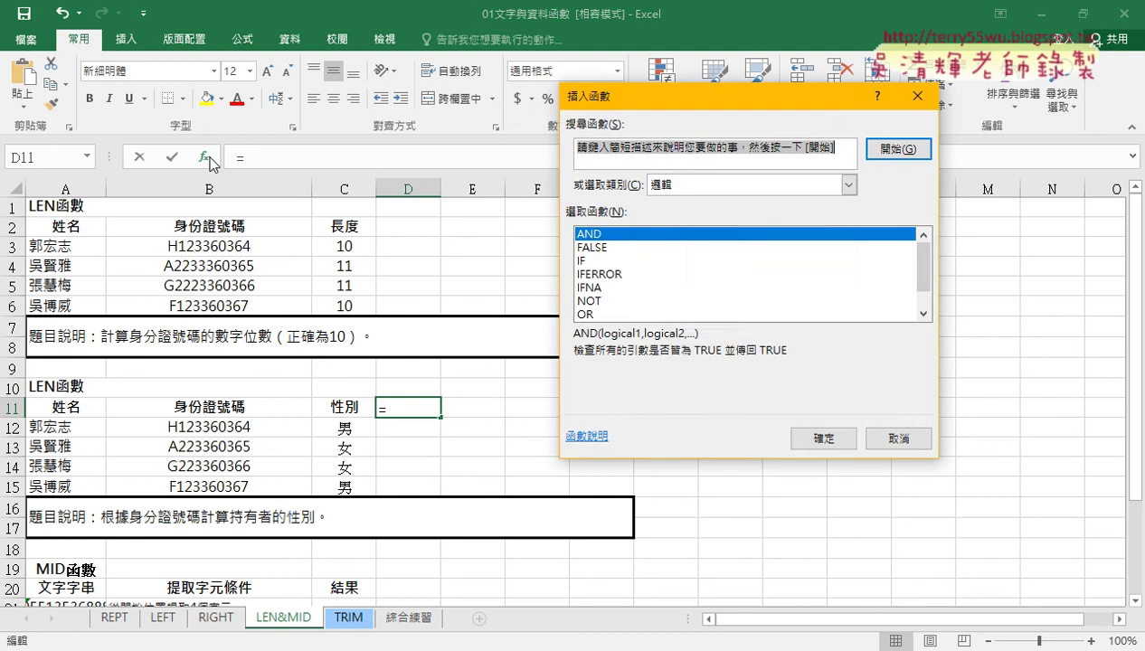
{"action": "left_click", "coordinate": [674, 186]}
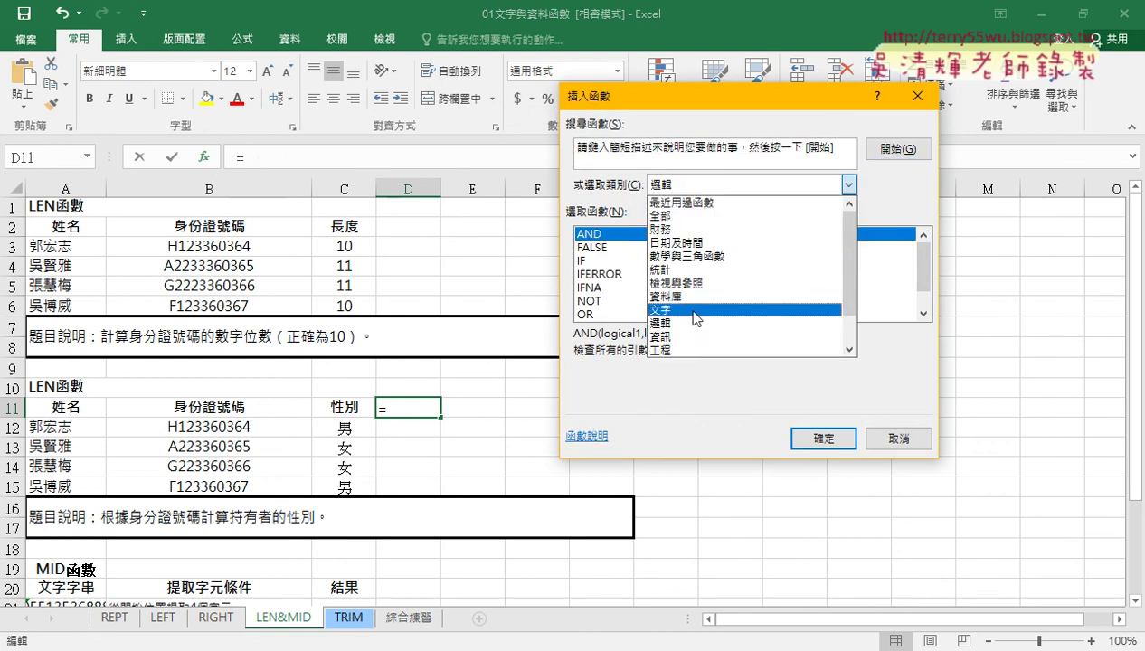
{"action": "left_click", "coordinate": [693, 310]}
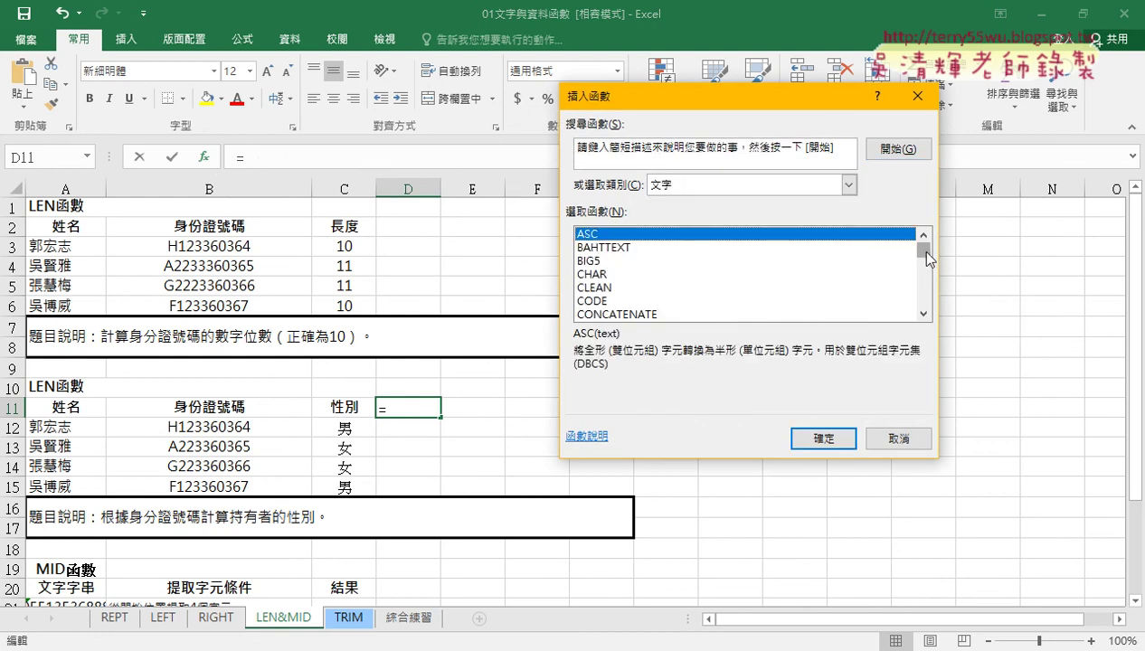
{"action": "left_click_drag", "start_coordinate": [917, 249], "coordinate": [923, 300]}
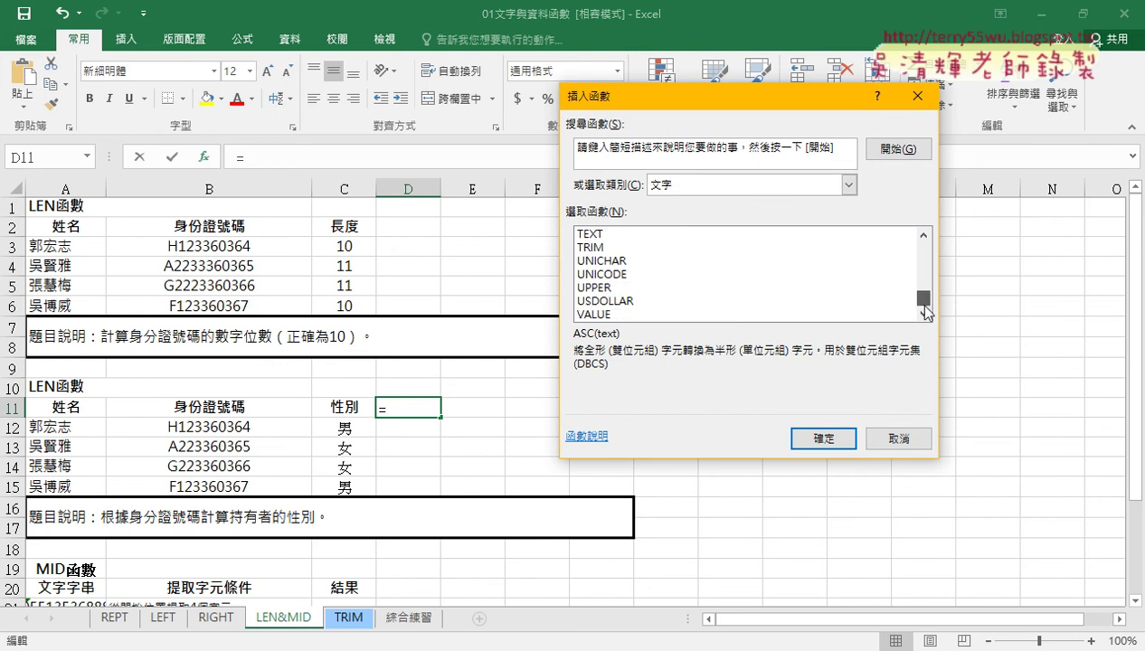
{"action": "left_click", "coordinate": [615, 314]}
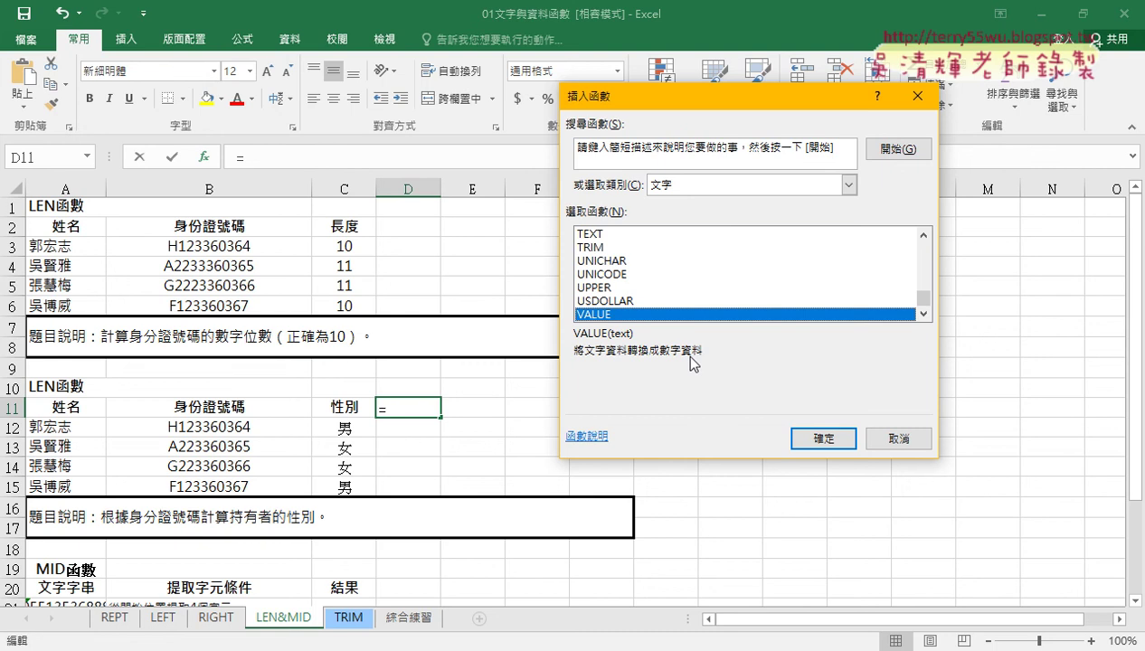
Reopen C12's IF arguments and remove the quotes around 1 in the condition
{"action": "left_click", "coordinate": [898, 439]}
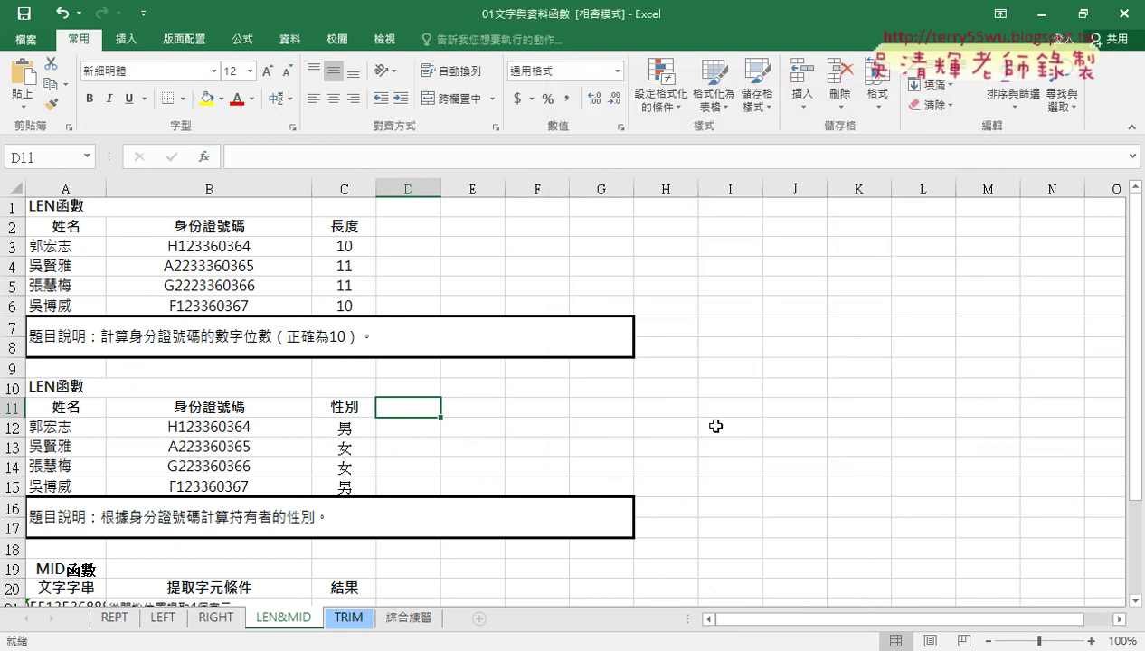
{"action": "left_click", "coordinate": [343, 425]}
{"action": "left_click", "coordinate": [245, 159]}
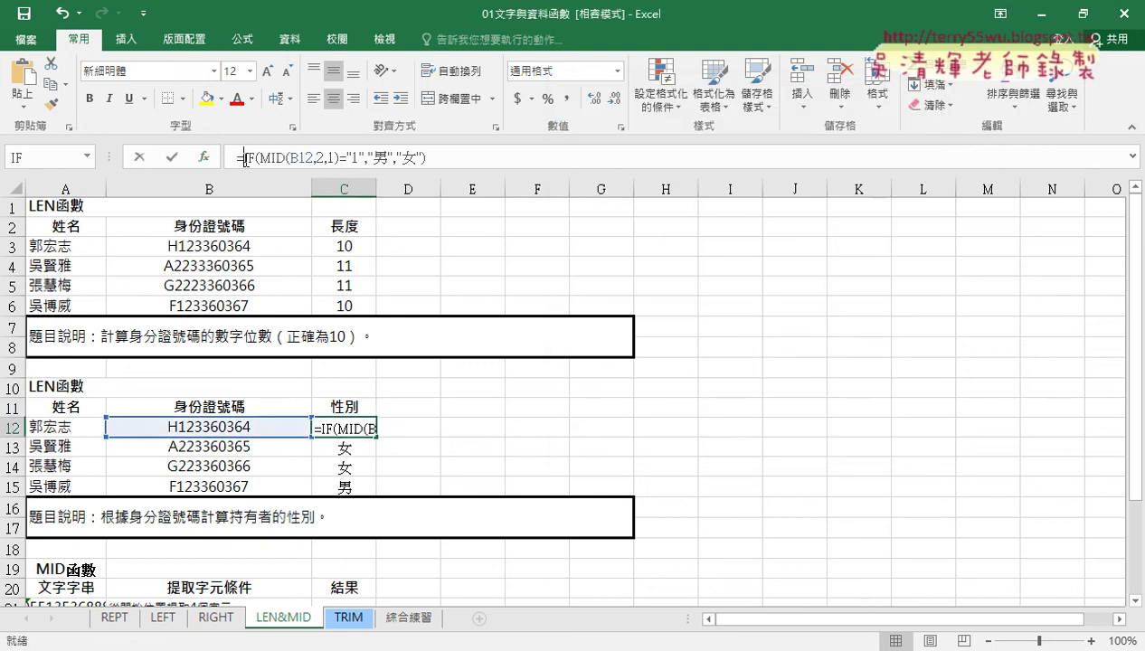
{"action": "left_click", "coordinate": [203, 156]}
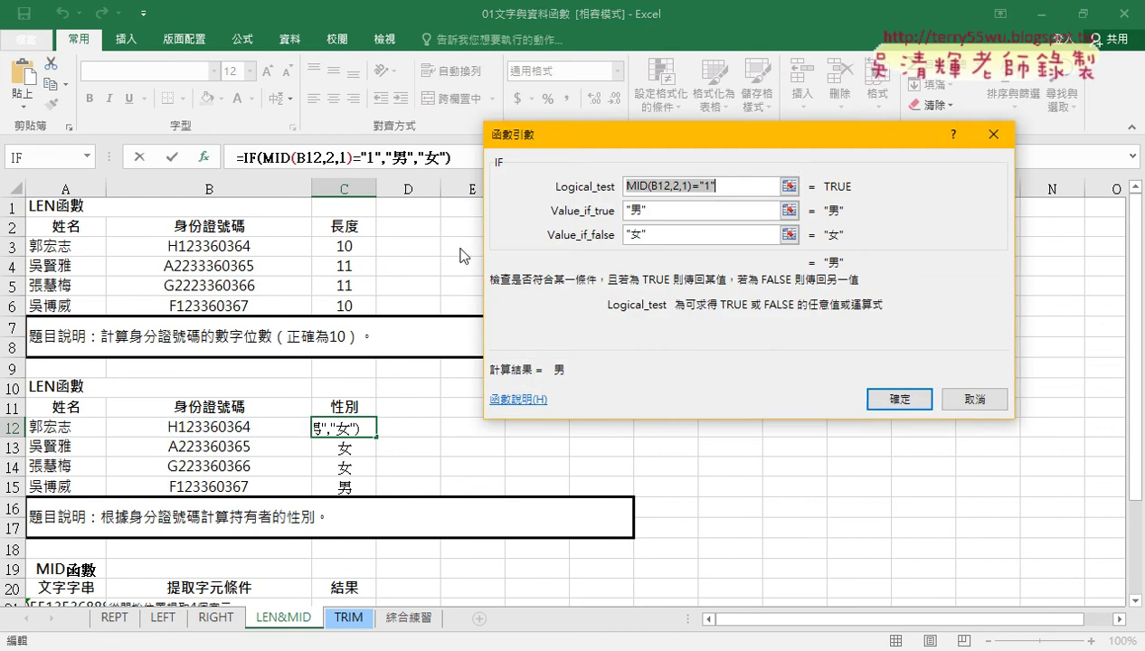
{"action": "left_click", "coordinate": [705, 186]}
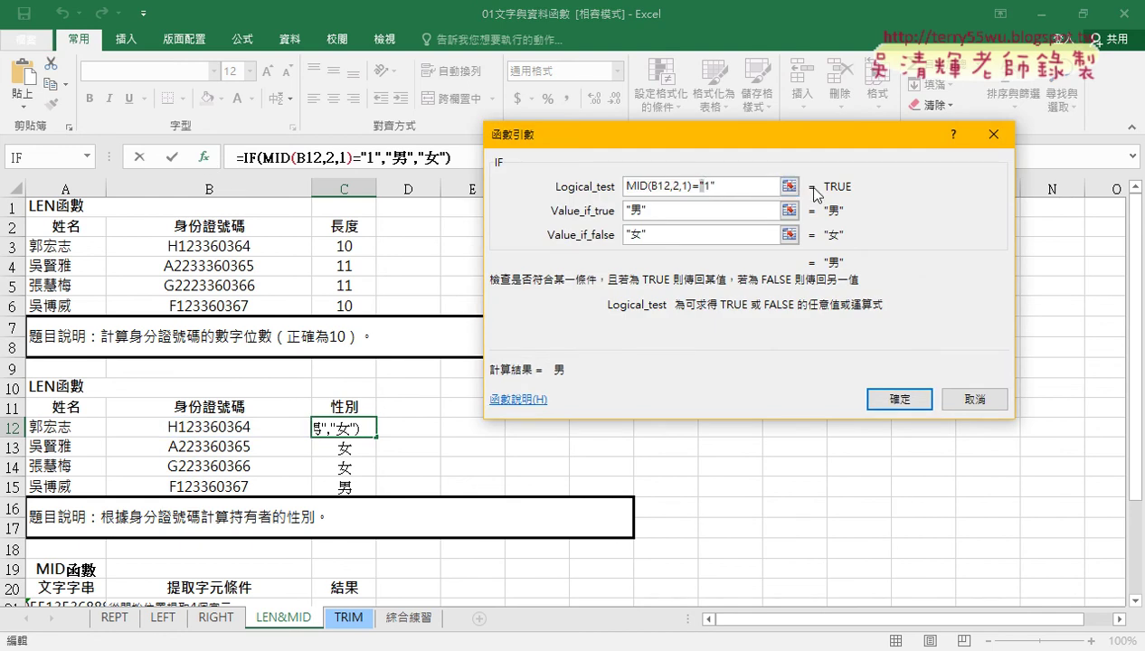
{"action": "key", "text": "BackSpace"}
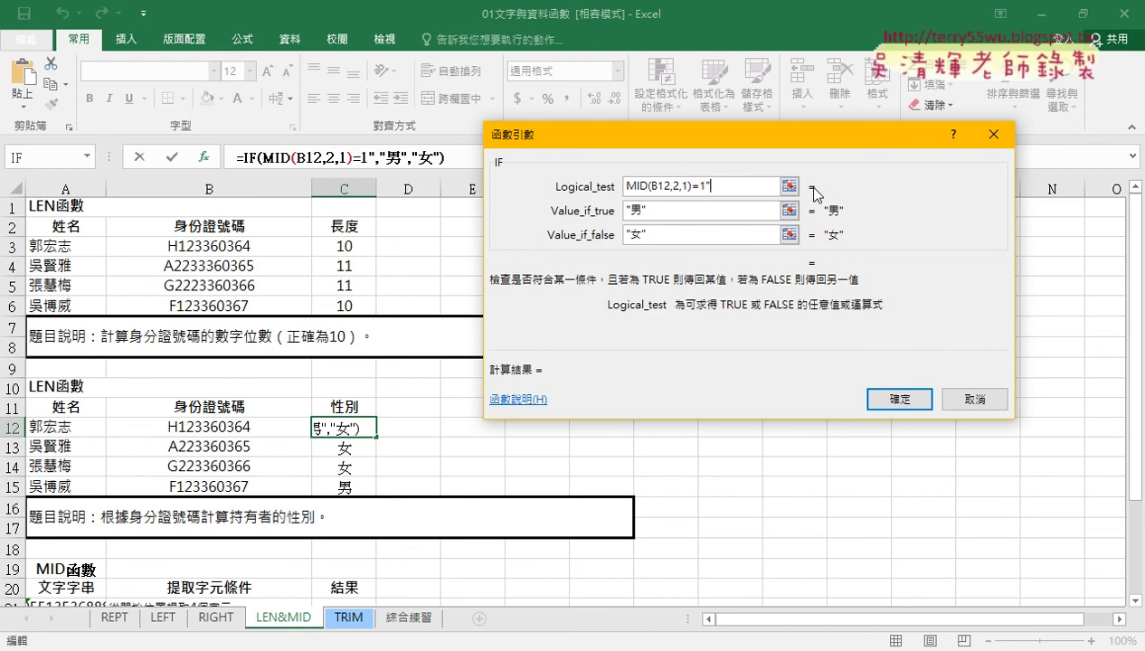
{"action": "key", "text": "BackSpace"}
Wrap the MID part in VALUE so the test reads VALUE(MID(B12,2,1))=1, and confirm
{"action": "key", "text": "Left"}
{"action": "key", "text": "Left"}
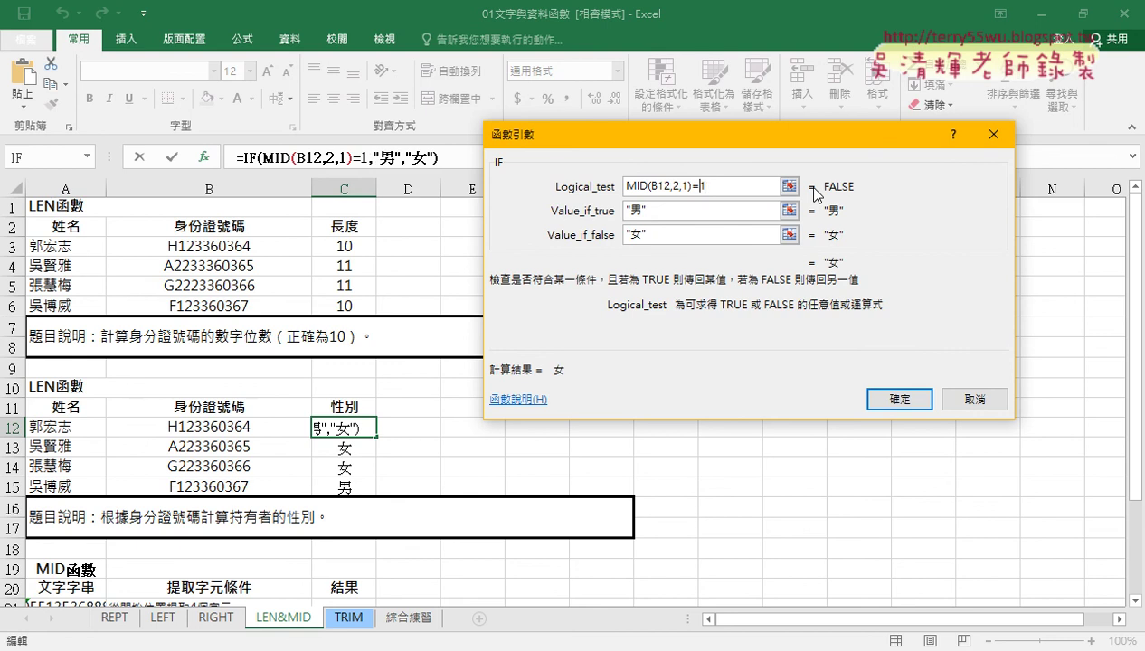
{"action": "key", "text": "Left"}
{"action": "key", "text": "Left"}
{"action": "key", "text": "Left"}
{"action": "key", "text": "Left"}
{"action": "key", "text": "Left"}
{"action": "key", "text": "shift+Right"}
{"action": "key", "text": "shift+Right"}
{"action": "key", "text": "shift+Right"}
{"action": "key", "text": "shift+Right"}
{"action": "key", "text": "shift+Right"}
{"action": "key", "text": "shift+Right"}
{"action": "key", "text": "shift+Right"}
{"action": "key", "text": "shift+Right"}
{"action": "key", "text": "shift+Right"}
{"action": "key", "text": "shift+Right"}
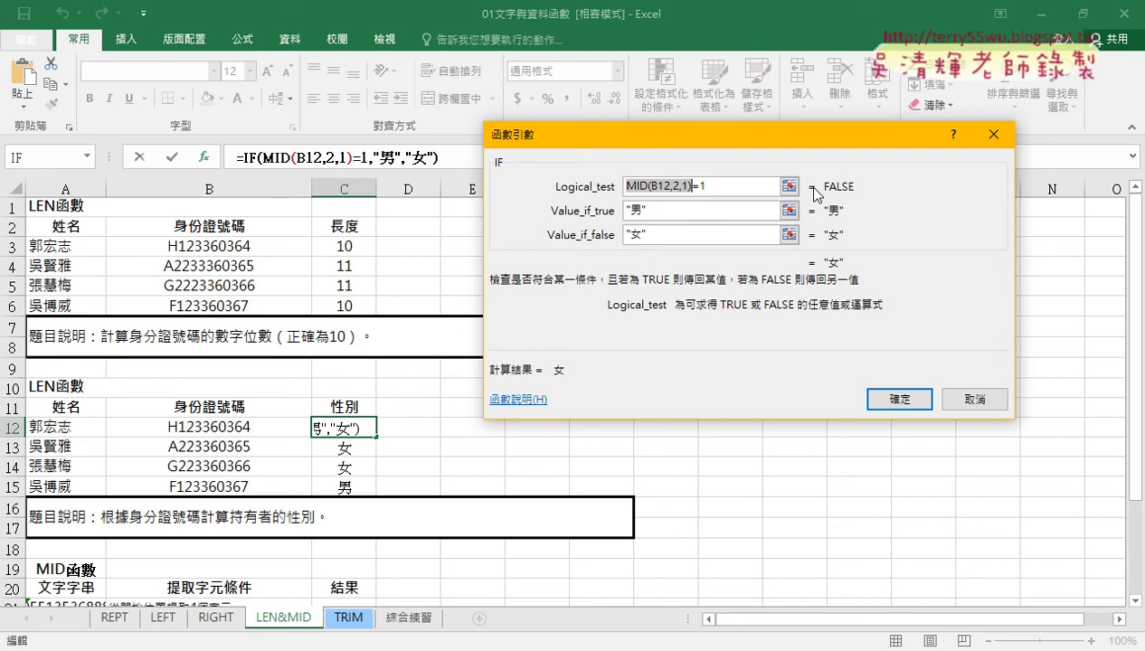
{"action": "key", "text": "Left"}
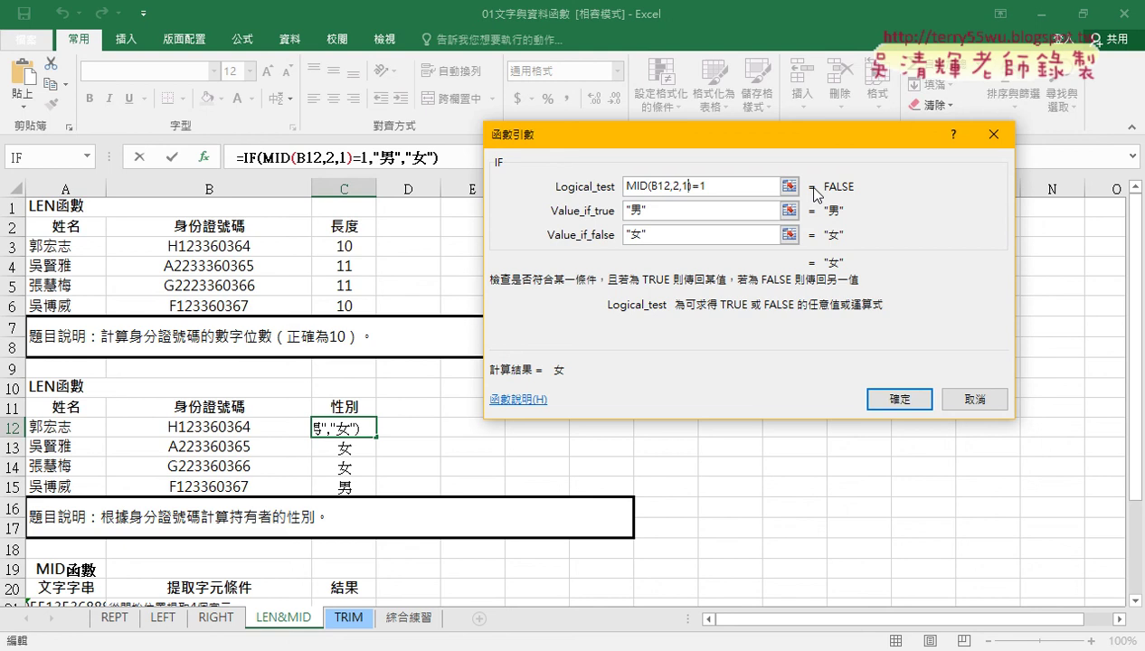
{"action": "type", "text": "《"}
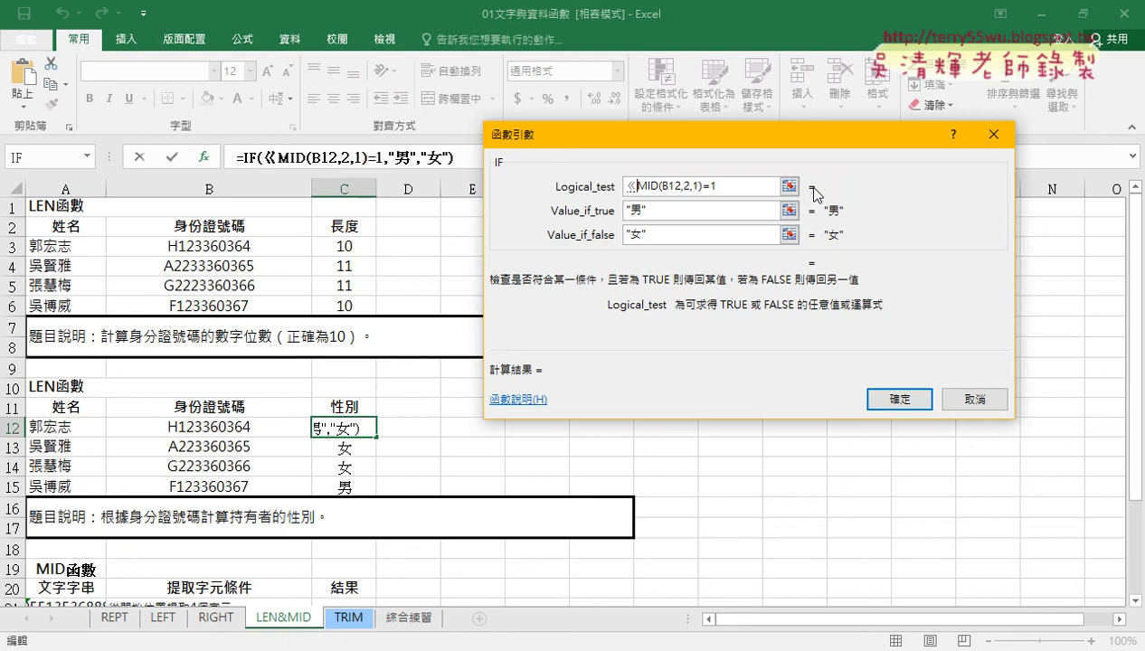
{"action": "key", "text": "BackSpace"}
{"action": "type", "text": "v"}
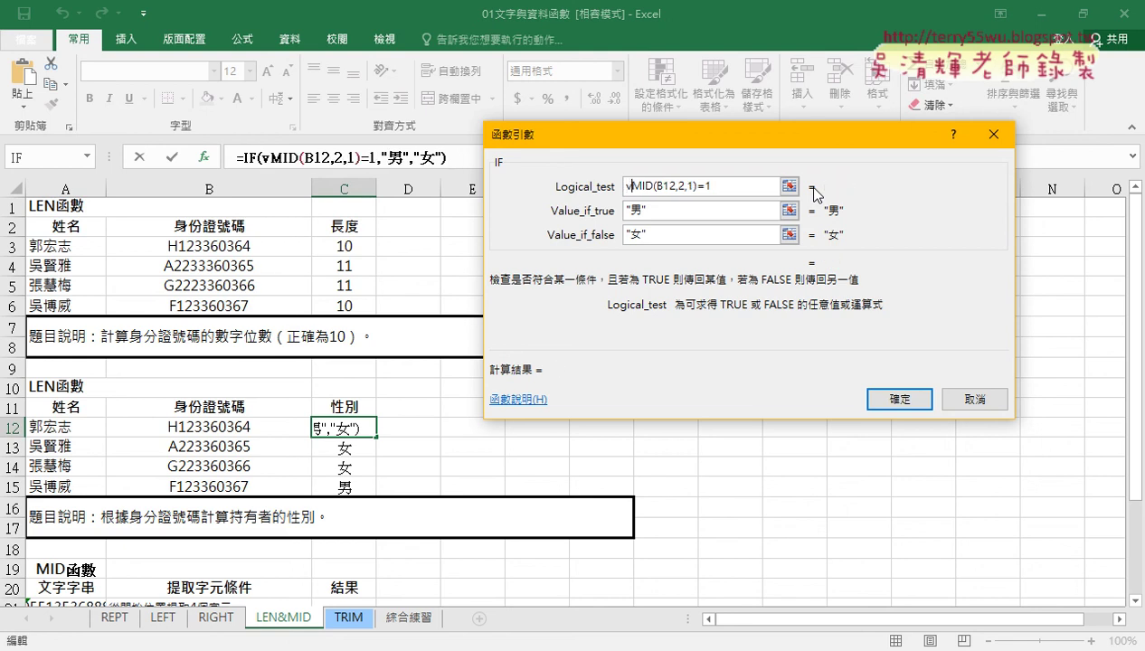
{"action": "type", "text": "alue"}
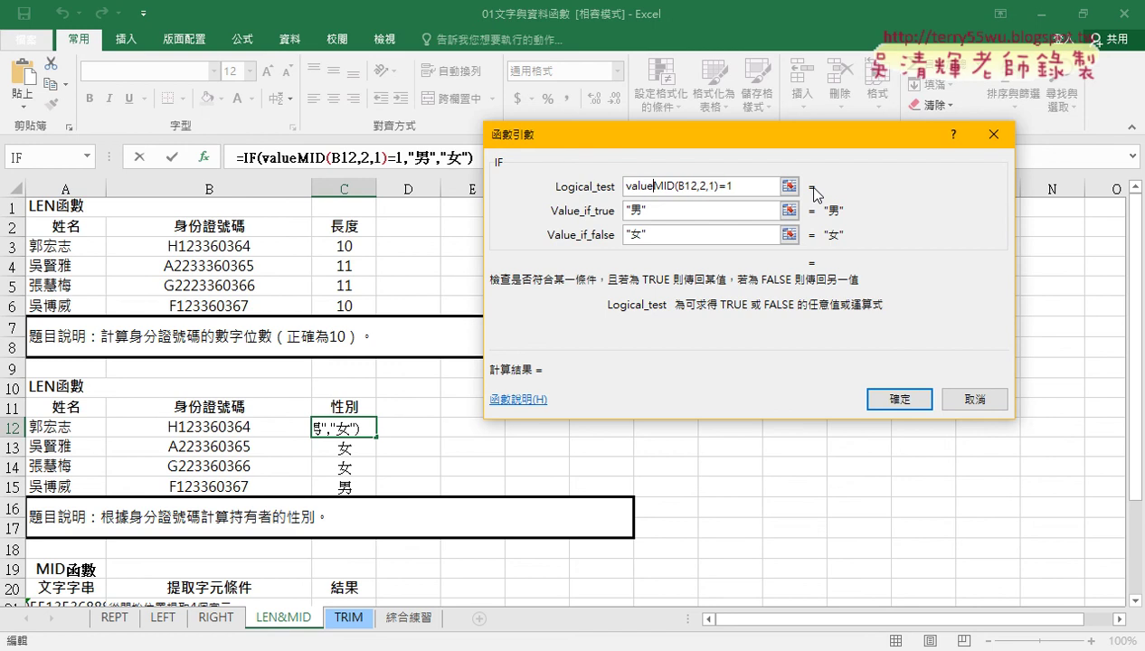
{"action": "type", "text": "("}
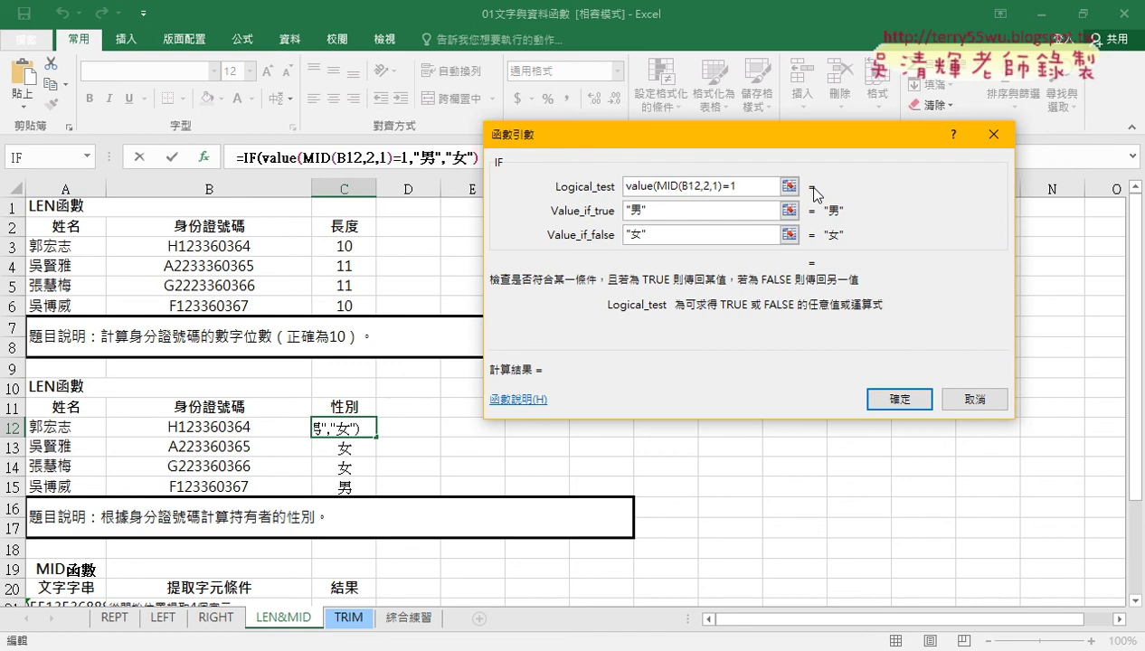
{"action": "left_click", "coordinate": [724, 185]}
{"action": "type", "text": ")"}
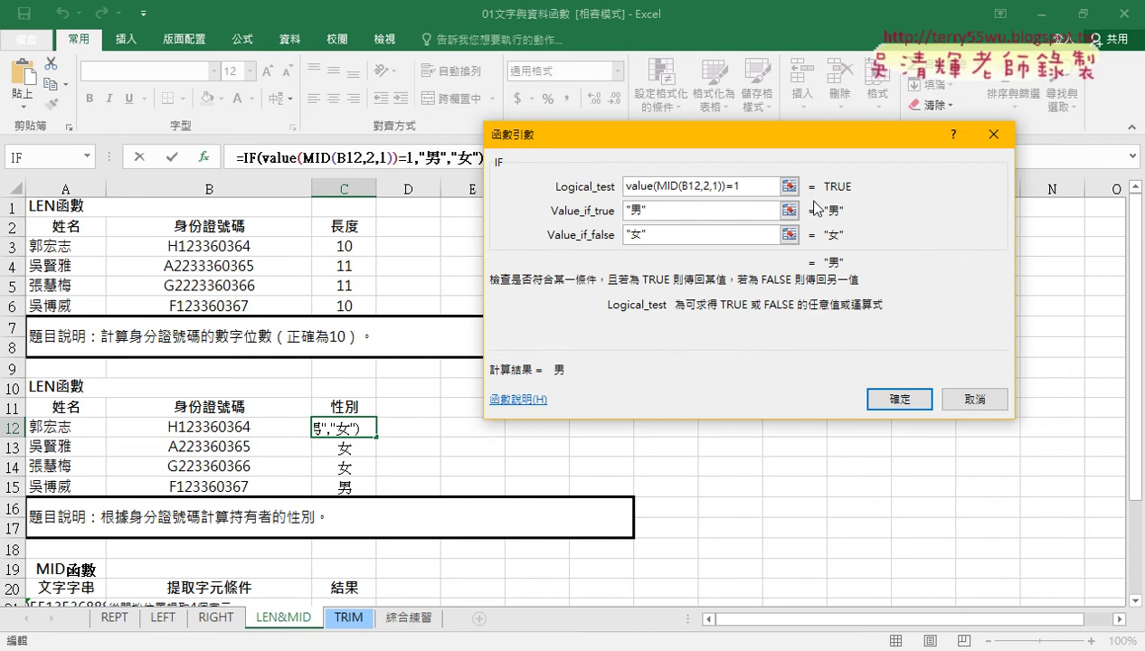
{"action": "left_click", "coordinate": [773, 186]}
{"action": "key", "text": "shift+Left"}
{"action": "left_click", "coordinate": [899, 399]}
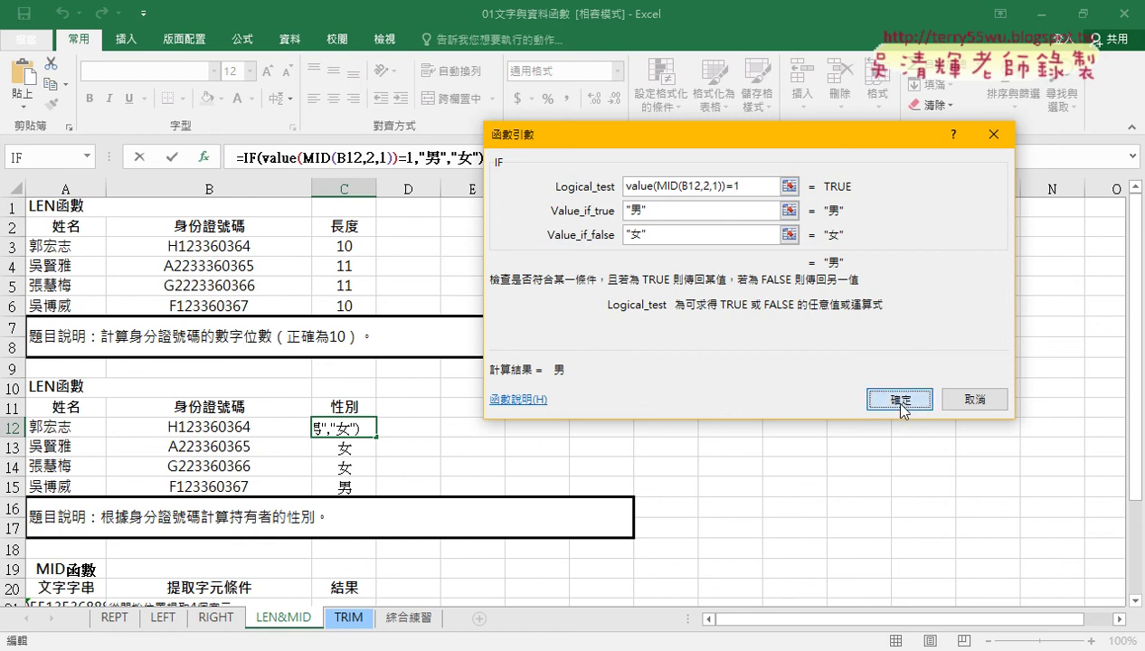
Fill the formula down through C15, review its IF arguments, and switch to the lecture PDF in Chrome
{"action": "left_click_drag", "start_coordinate": [378, 438], "coordinate": [378, 498]}
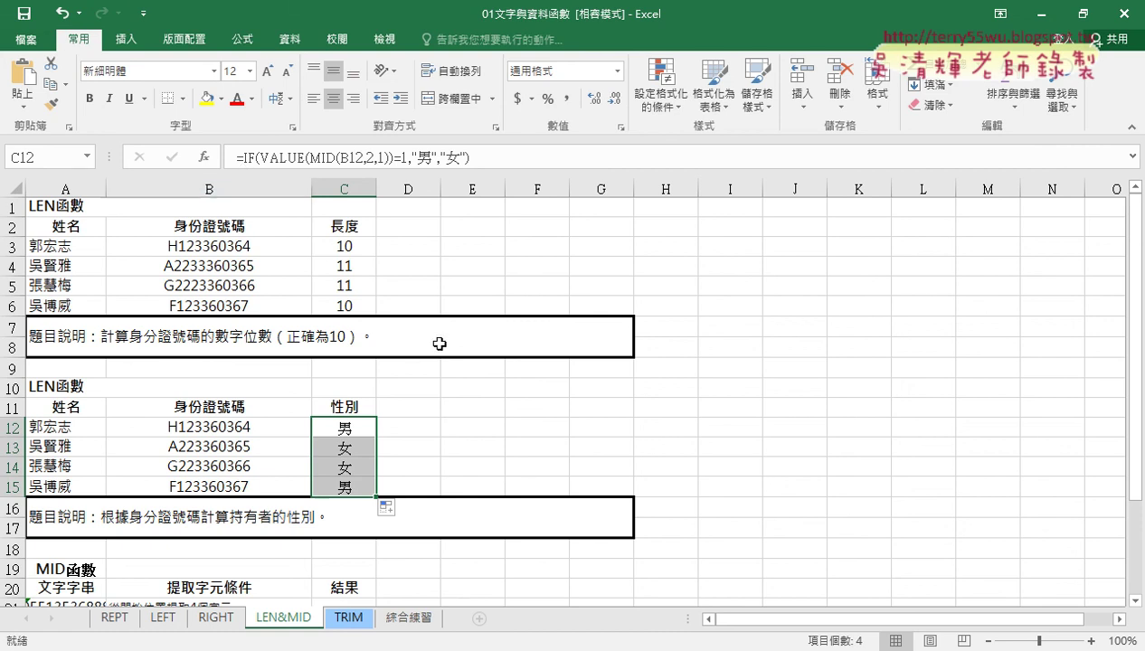
{"action": "scroll", "coordinate": [457, 359], "scroll_direction": "down", "scroll_amount": 2}
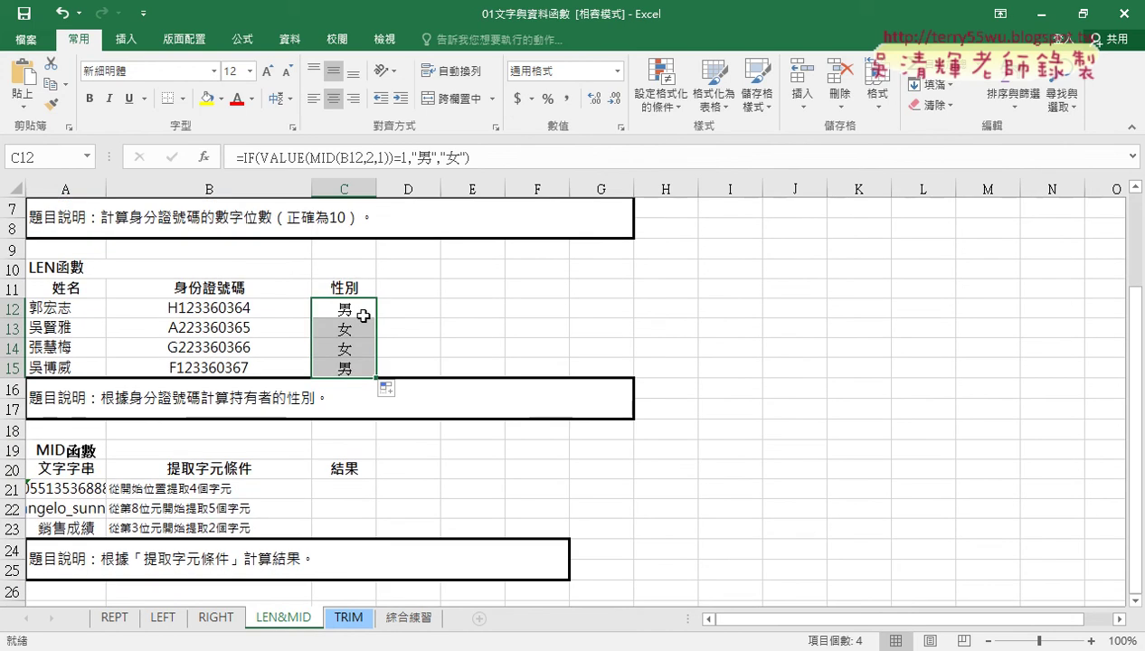
{"action": "left_click", "coordinate": [259, 159]}
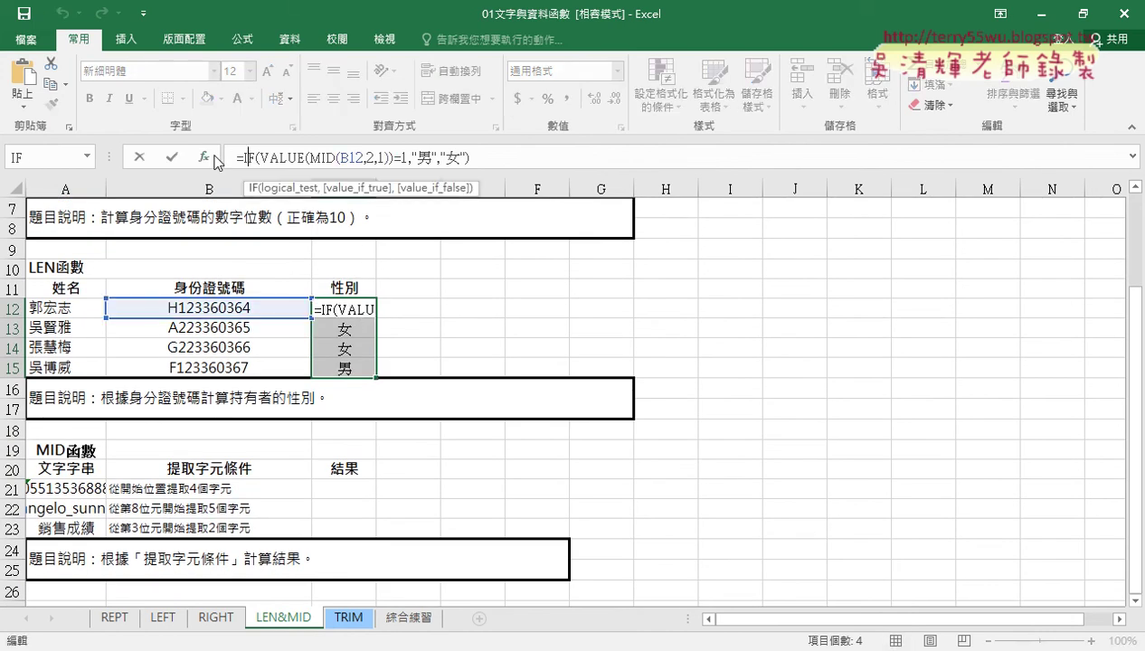
{"action": "left_click", "coordinate": [204, 157]}
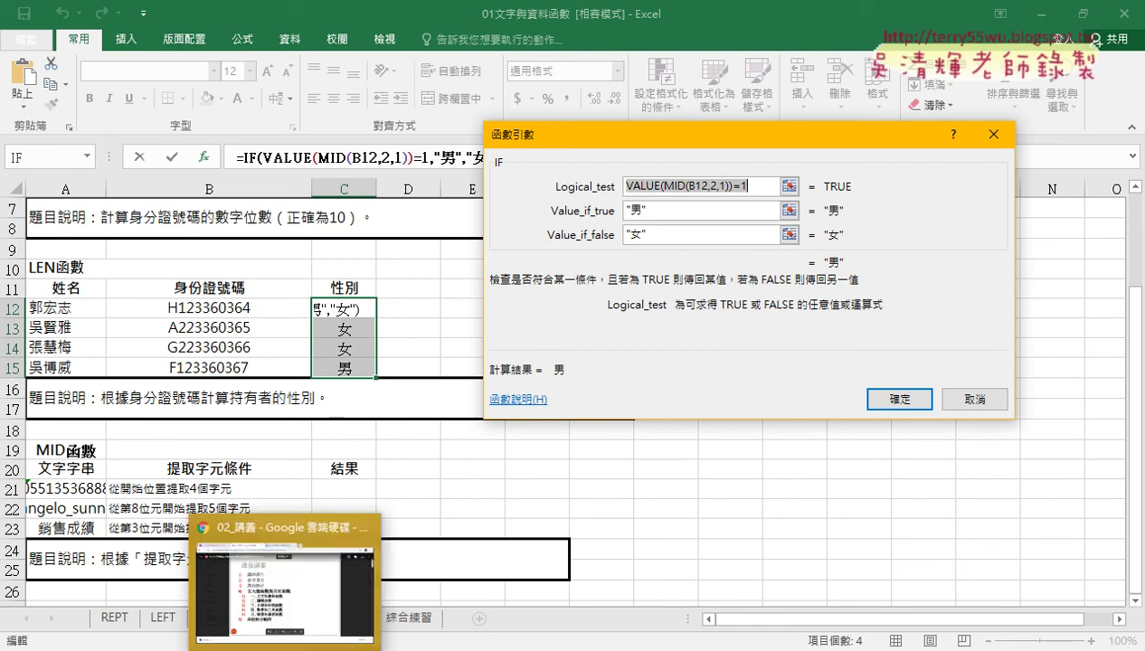
{"action": "left_click", "coordinate": [283, 495]}
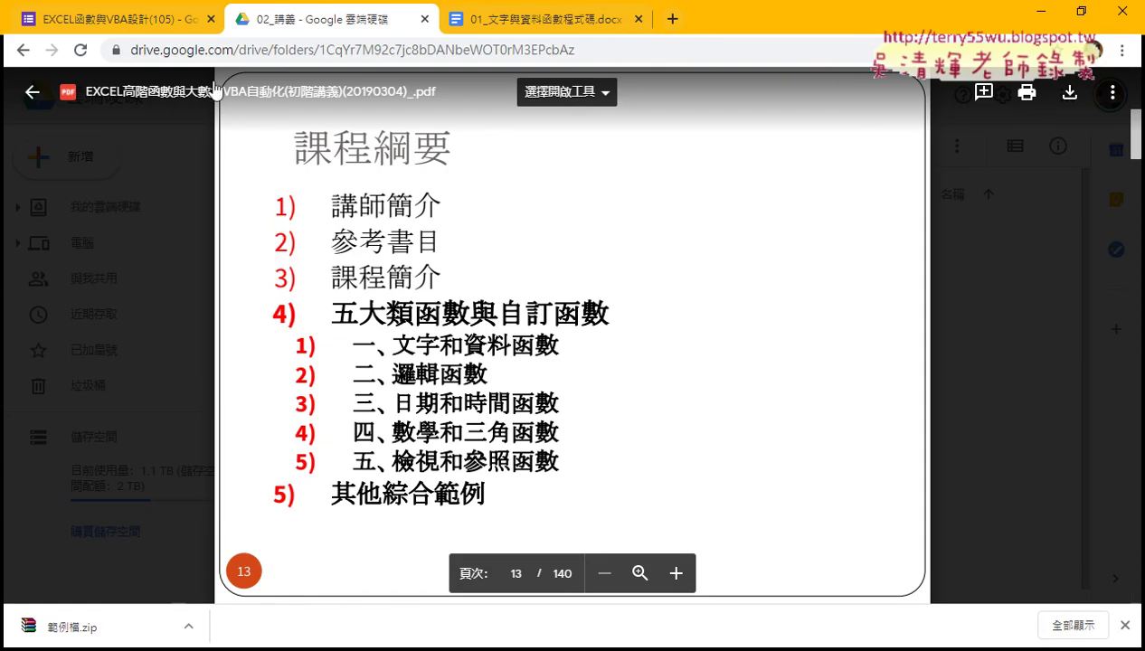
Open the lecture-notes PDF in the 02_講義 folder and scroll through it
{"action": "left_click", "coordinate": [32, 92]}
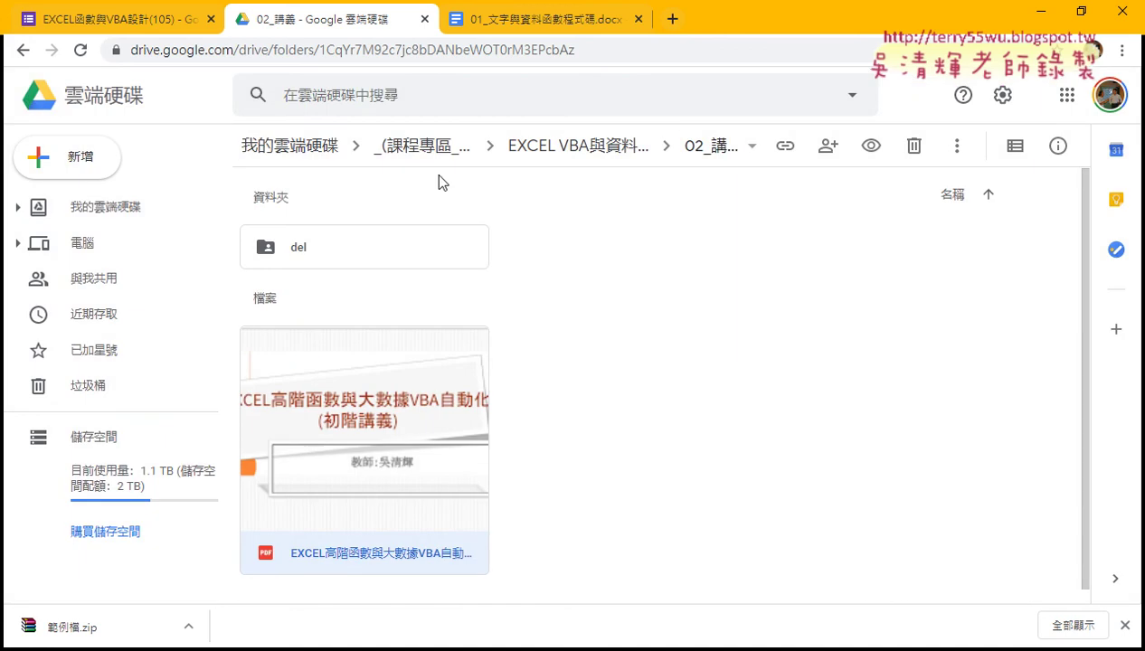
{"action": "left_click", "coordinate": [22, 51]}
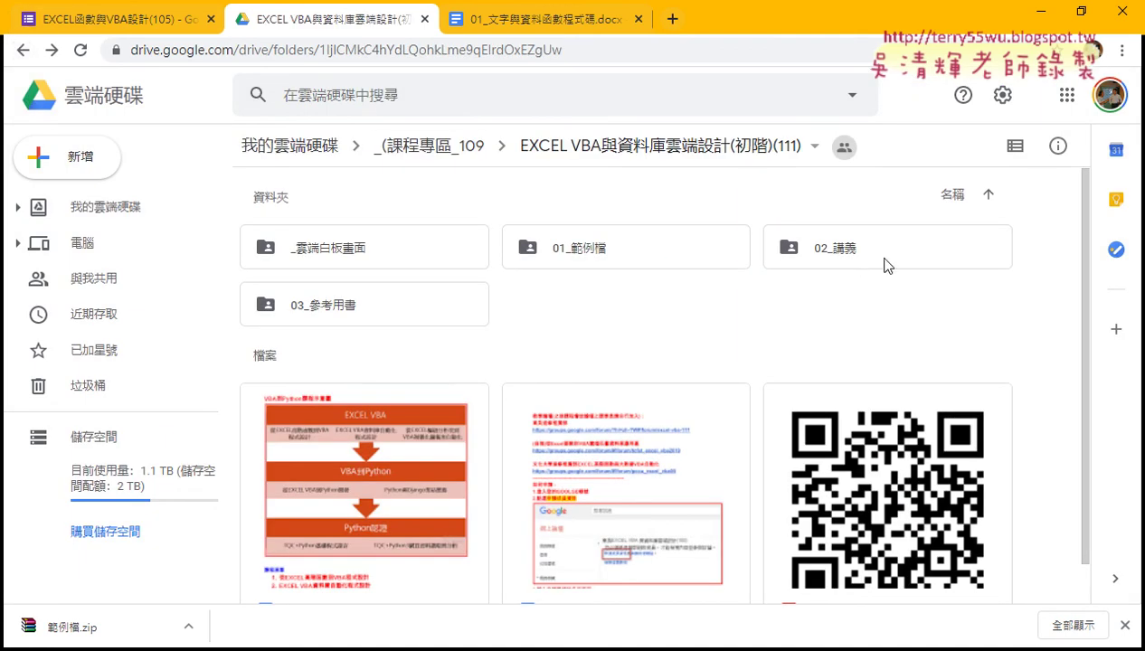
{"action": "double_click", "coordinate": [886, 262]}
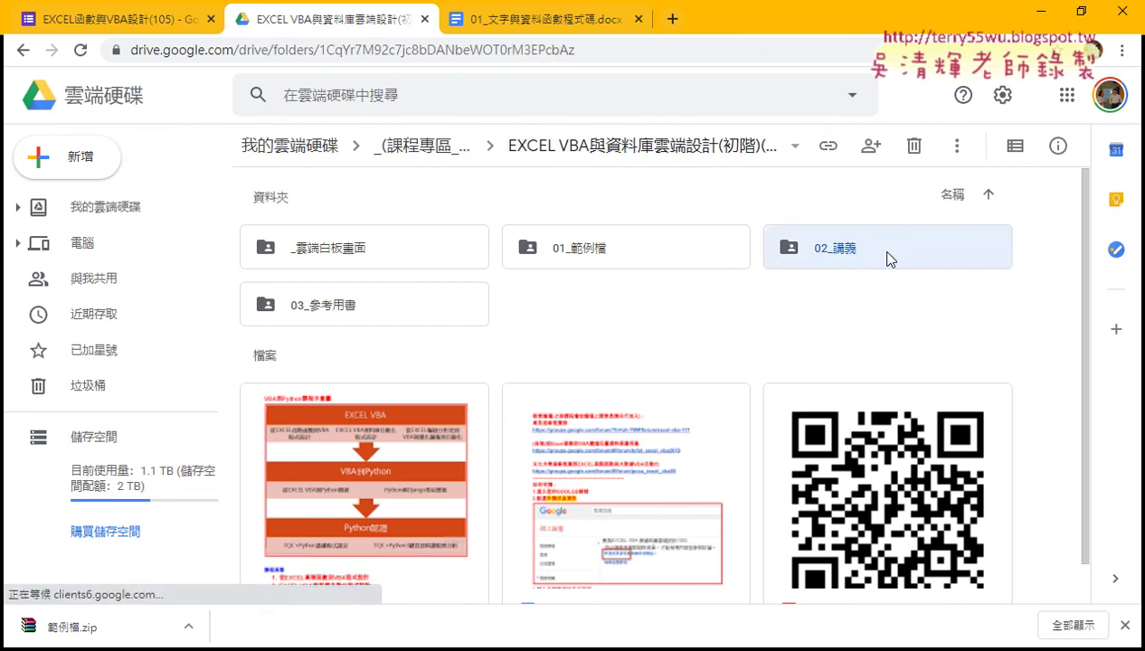
{"action": "double_click", "coordinate": [368, 414]}
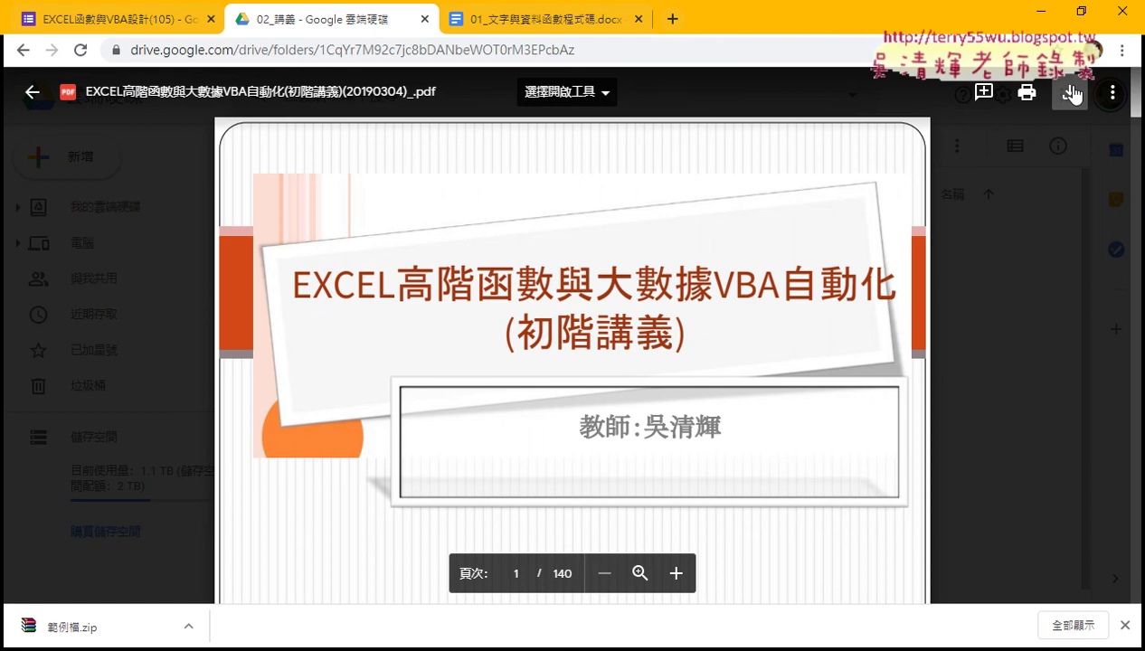
{"action": "scroll", "coordinate": [1044, 258], "scroll_direction": "down", "scroll_amount": 5}
{"action": "scroll", "coordinate": [1045, 261], "scroll_direction": "down", "scroll_amount": 5}
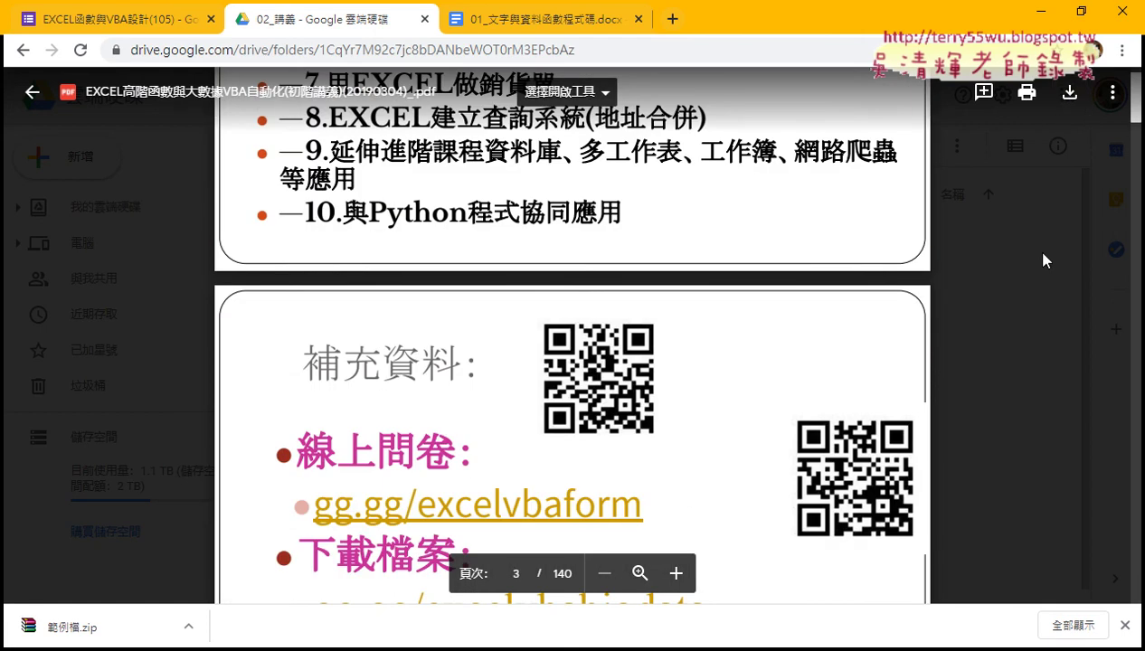
{"action": "scroll", "coordinate": [1045, 260], "scroll_direction": "down", "scroll_amount": 5}
{"action": "scroll", "coordinate": [1045, 260], "scroll_direction": "down", "scroll_amount": 5}
{"action": "scroll", "coordinate": [1044, 261], "scroll_direction": "down", "scroll_amount": 5}
{"action": "scroll", "coordinate": [1044, 260], "scroll_direction": "down", "scroll_amount": 5}
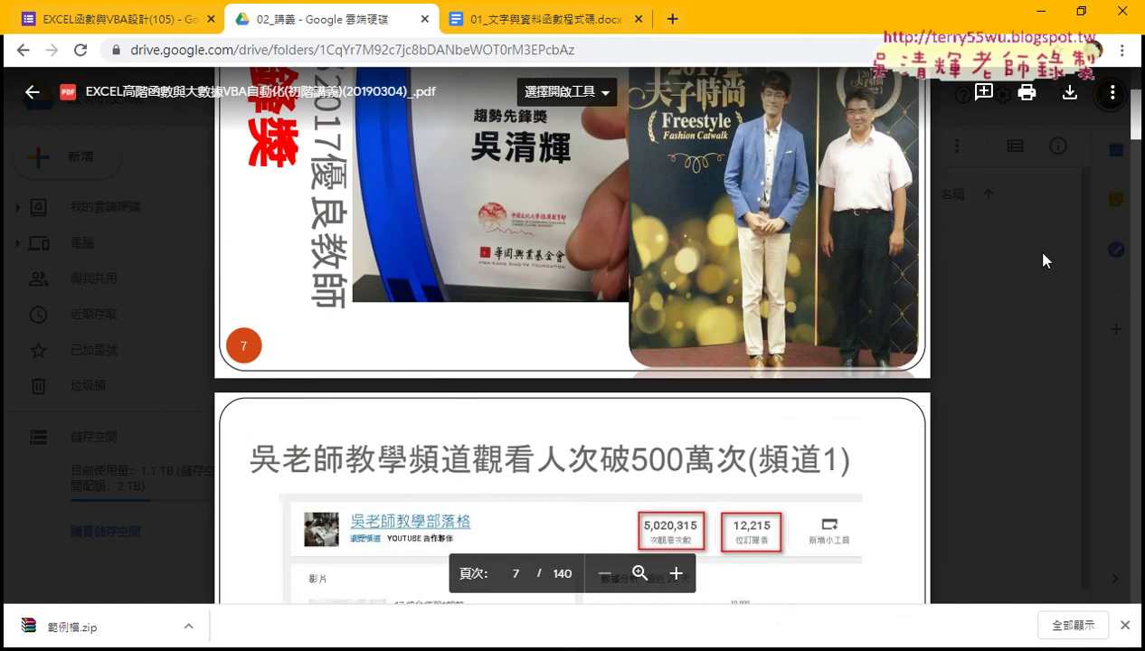
{"action": "scroll", "coordinate": [1044, 261], "scroll_direction": "down", "scroll_amount": 5}
{"action": "scroll", "coordinate": [1044, 260], "scroll_direction": "down", "scroll_amount": 5}
{"action": "scroll", "coordinate": [1043, 261], "scroll_direction": "down", "scroll_amount": 5}
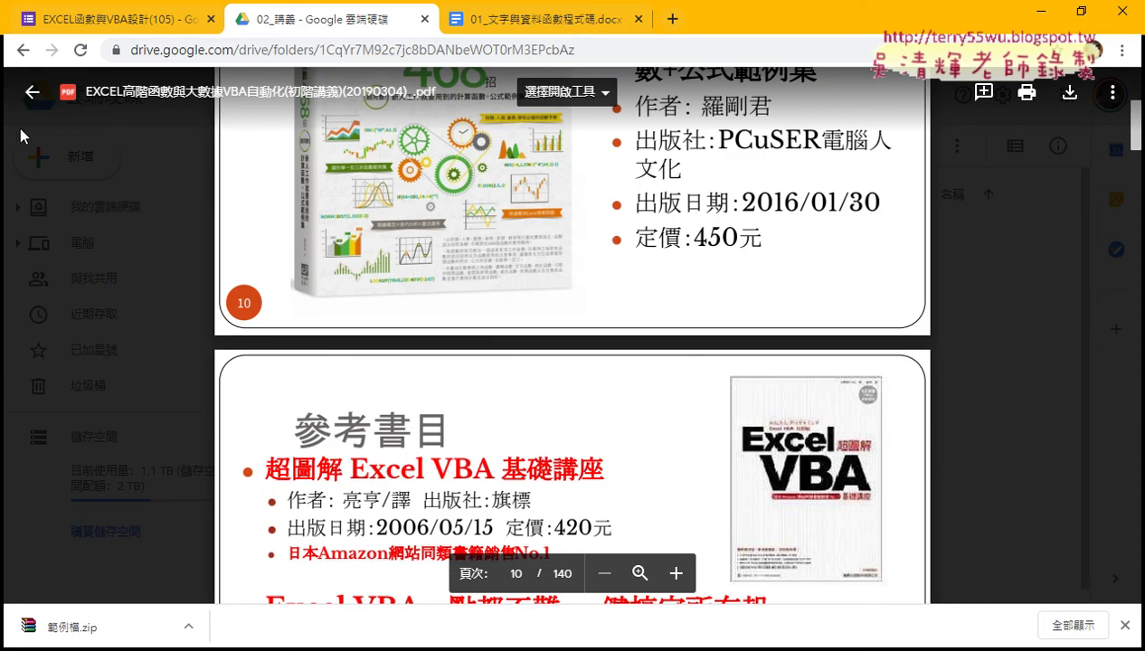
Open the 程式碼.docx file from _雲端白板畫面 > 01_文字與資料函數 in Google Docs
{"action": "left_click", "coordinate": [32, 91]}
{"action": "left_click", "coordinate": [22, 50]}
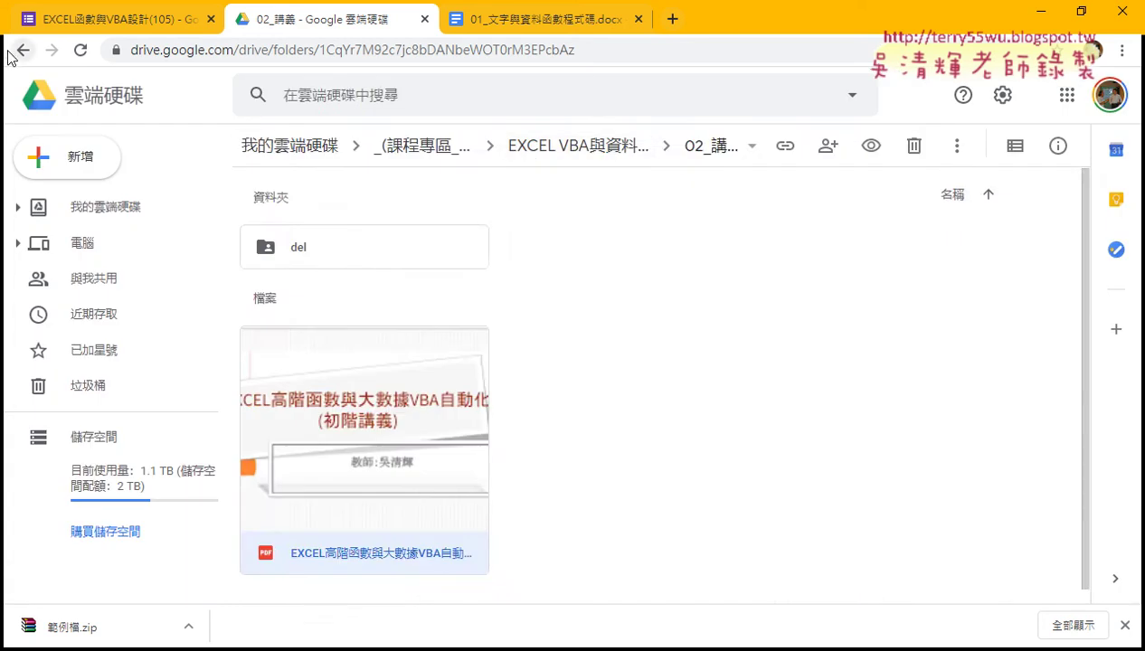
{"action": "double_click", "coordinate": [371, 247]}
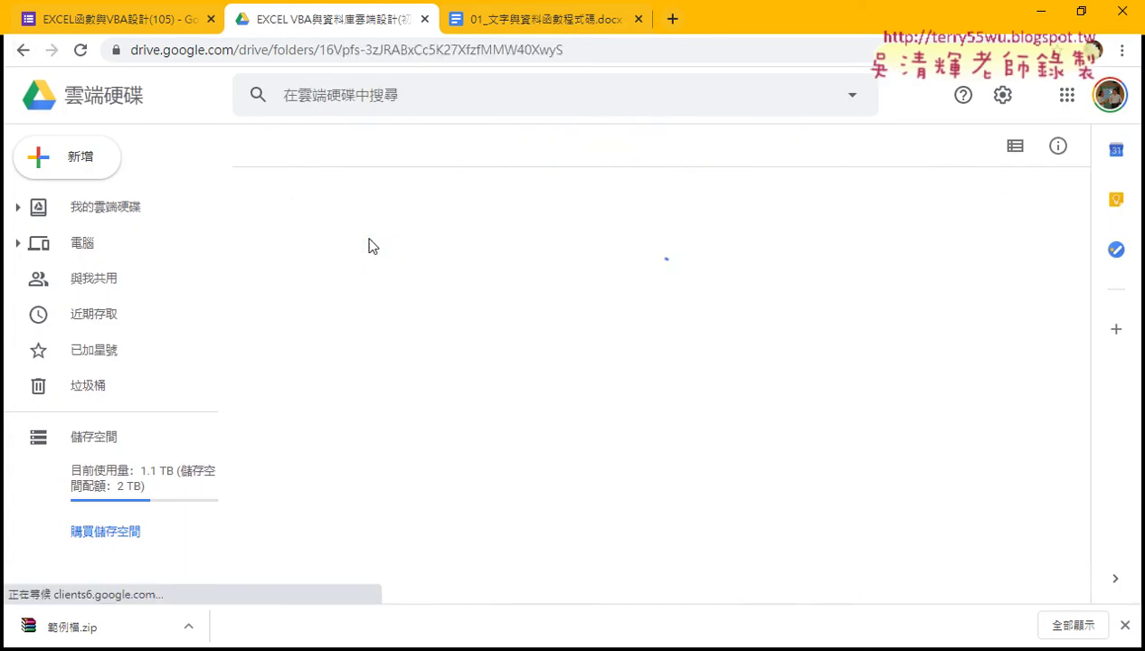
{"action": "double_click", "coordinate": [370, 249]}
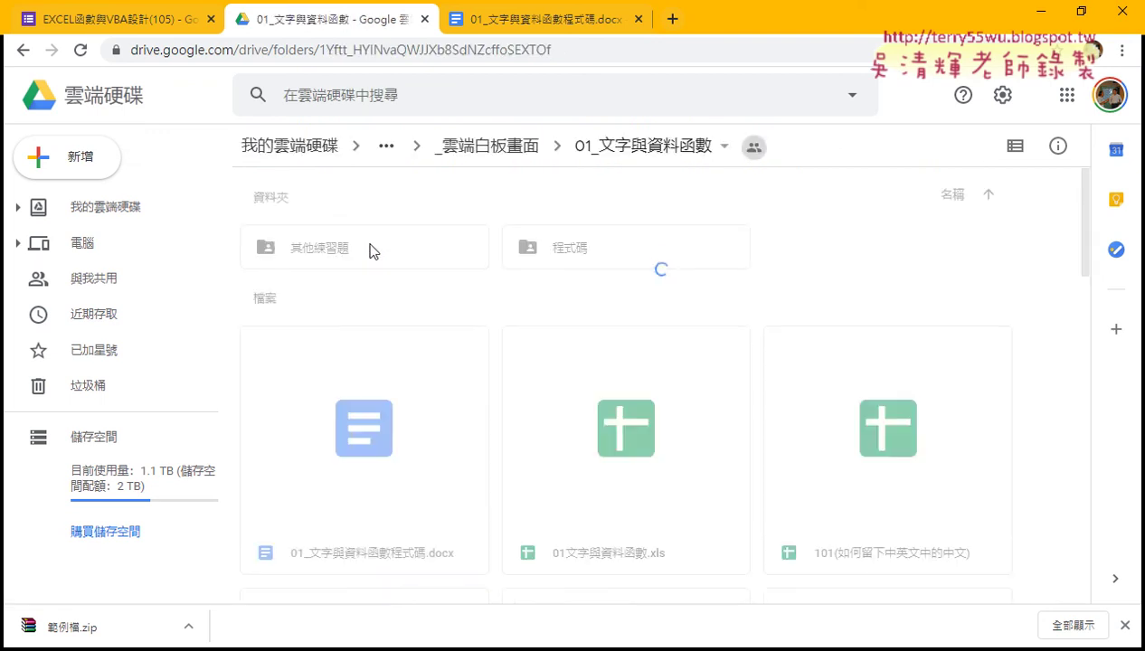
{"action": "left_click", "coordinate": [378, 441]}
{"action": "double_click", "coordinate": [378, 440]}
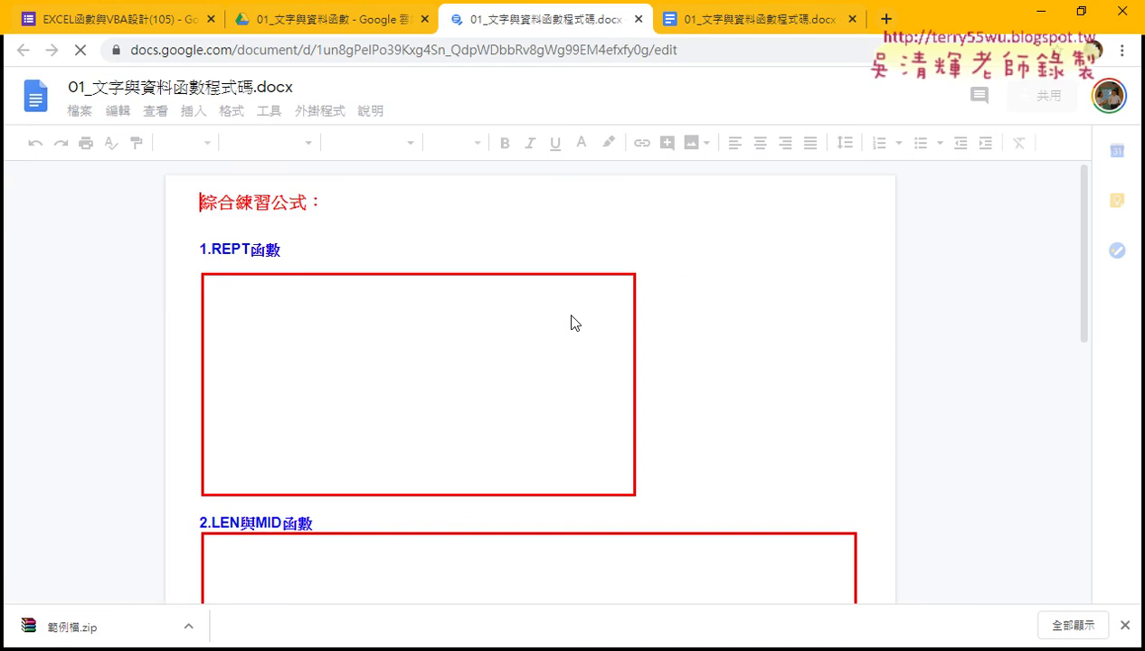
Scroll the document down to the LEN與MID gender-formula section
{"action": "scroll", "coordinate": [299, 357], "scroll_direction": "down", "scroll_amount": 3}
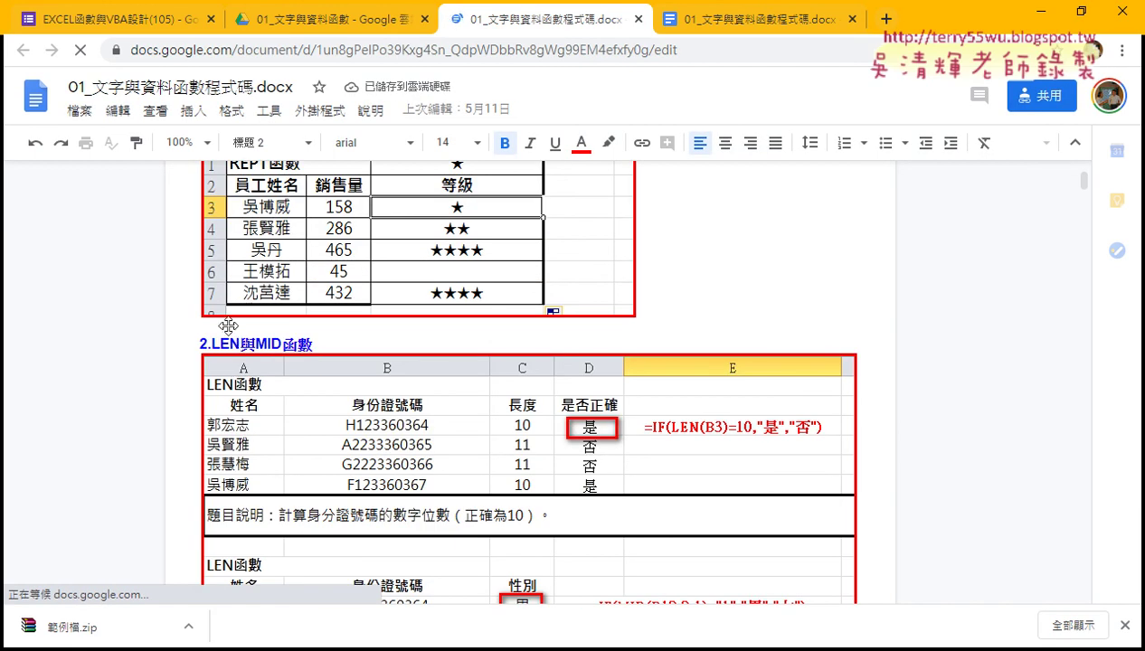
{"action": "scroll", "coordinate": [227, 327], "scroll_direction": "down", "scroll_amount": 2}
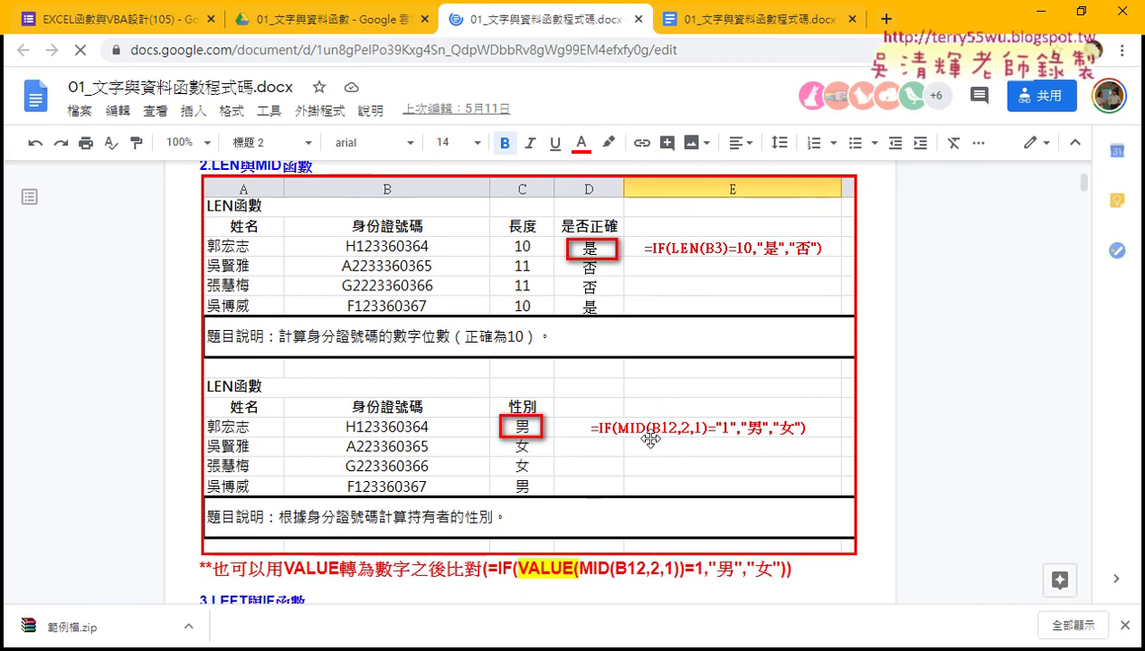
{"action": "scroll", "coordinate": [735, 435], "scroll_direction": "down", "scroll_amount": 1}
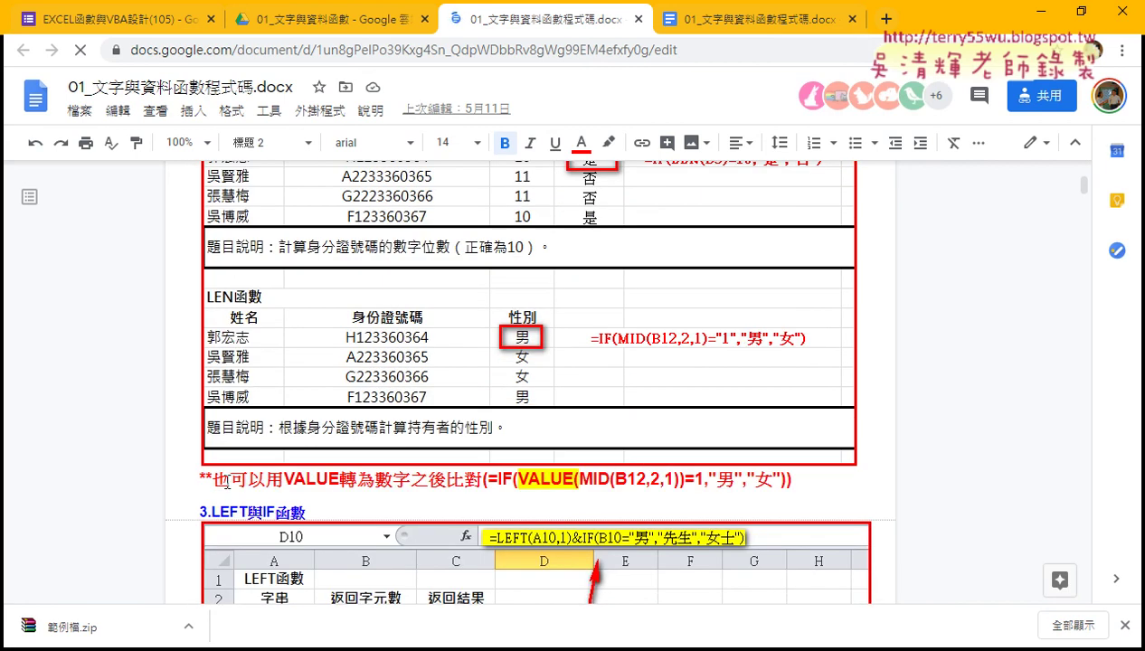
{"action": "left_click_drag", "start_coordinate": [209, 478], "coordinate": [480, 477]}
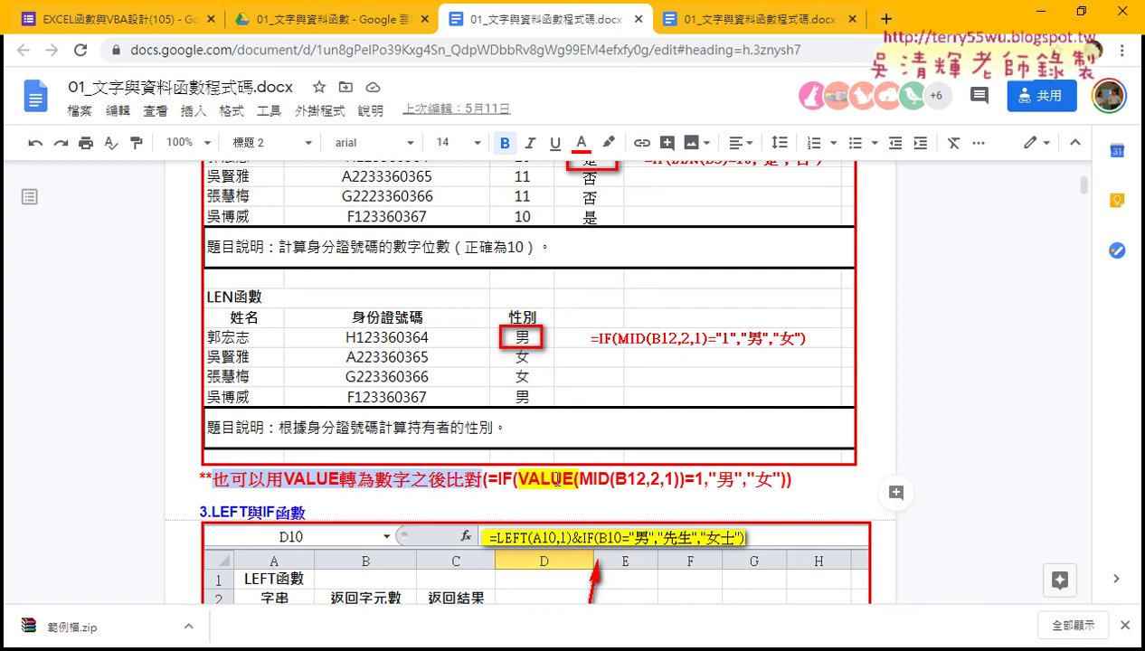
{"action": "left_click", "coordinate": [530, 474]}
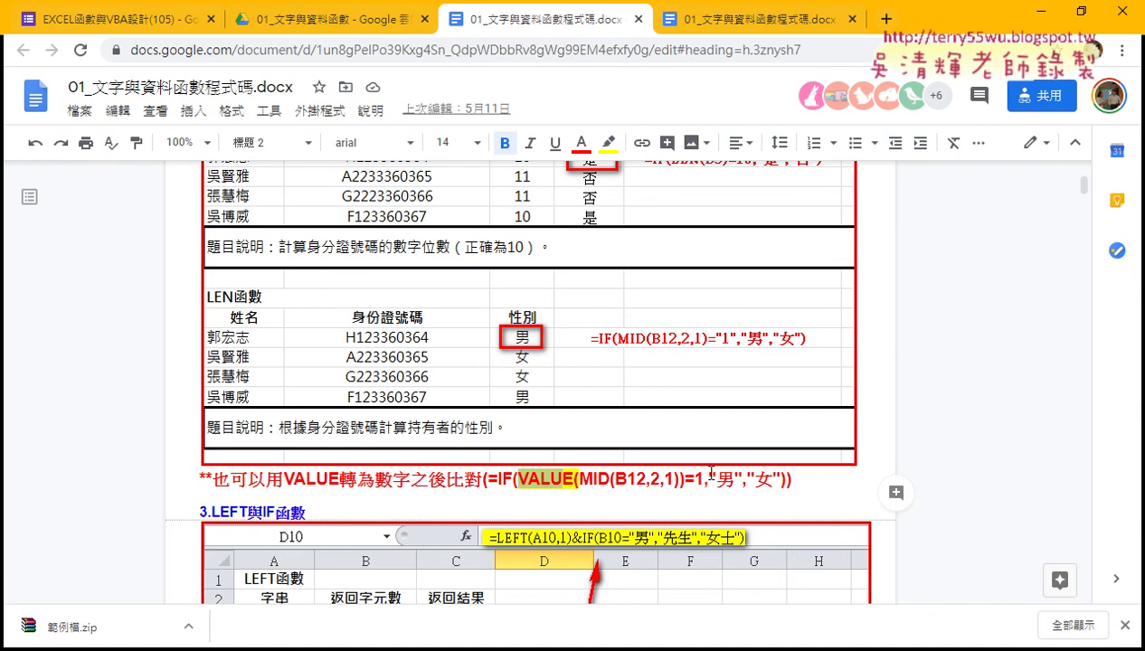
{"action": "scroll", "coordinate": [711, 471], "scroll_direction": "down", "scroll_amount": 2}
{"action": "scroll", "coordinate": [638, 327], "scroll_direction": "down", "scroll_amount": 1}
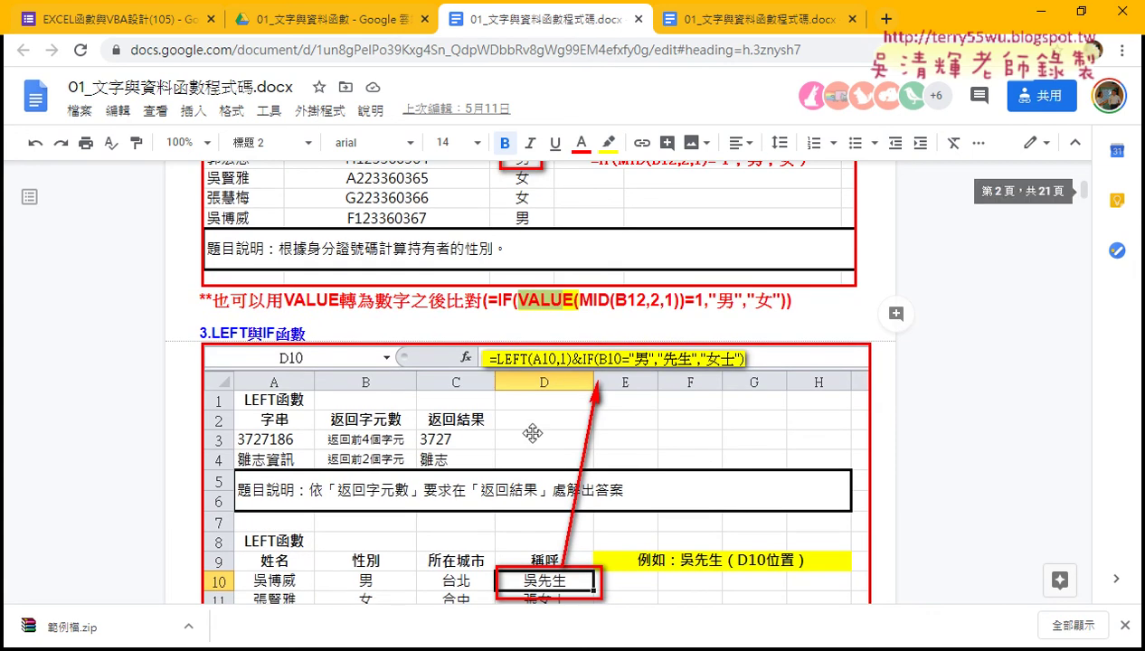
{"action": "scroll", "coordinate": [856, 486], "scroll_direction": "down", "scroll_amount": 2}
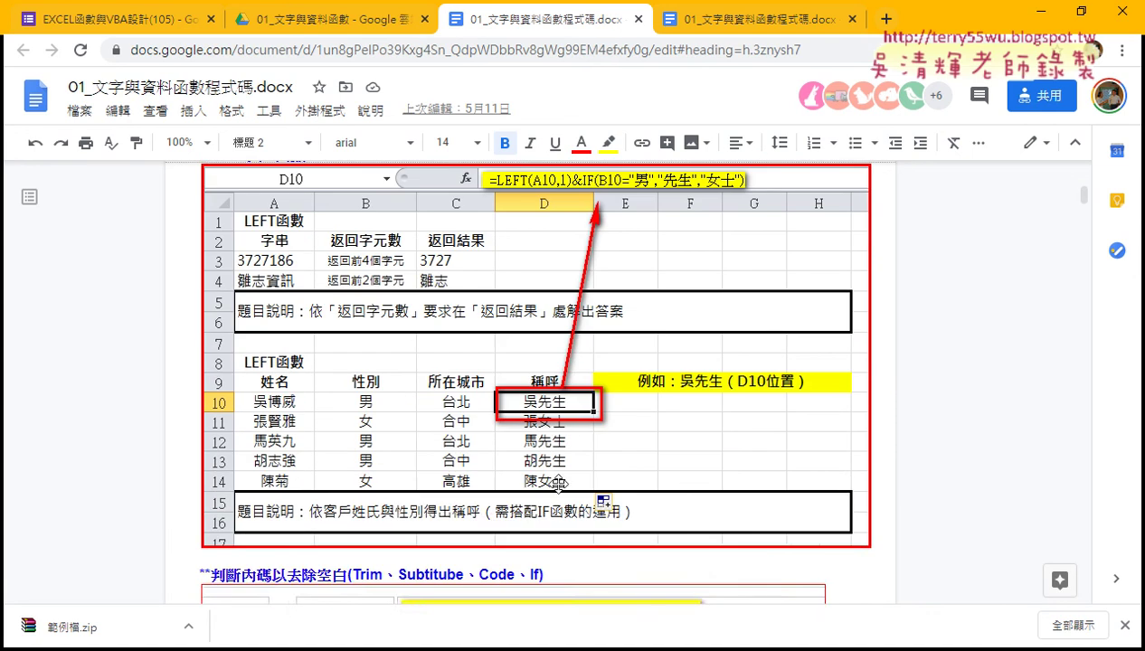
{"action": "scroll", "coordinate": [504, 452], "scroll_direction": "up", "scroll_amount": 1}
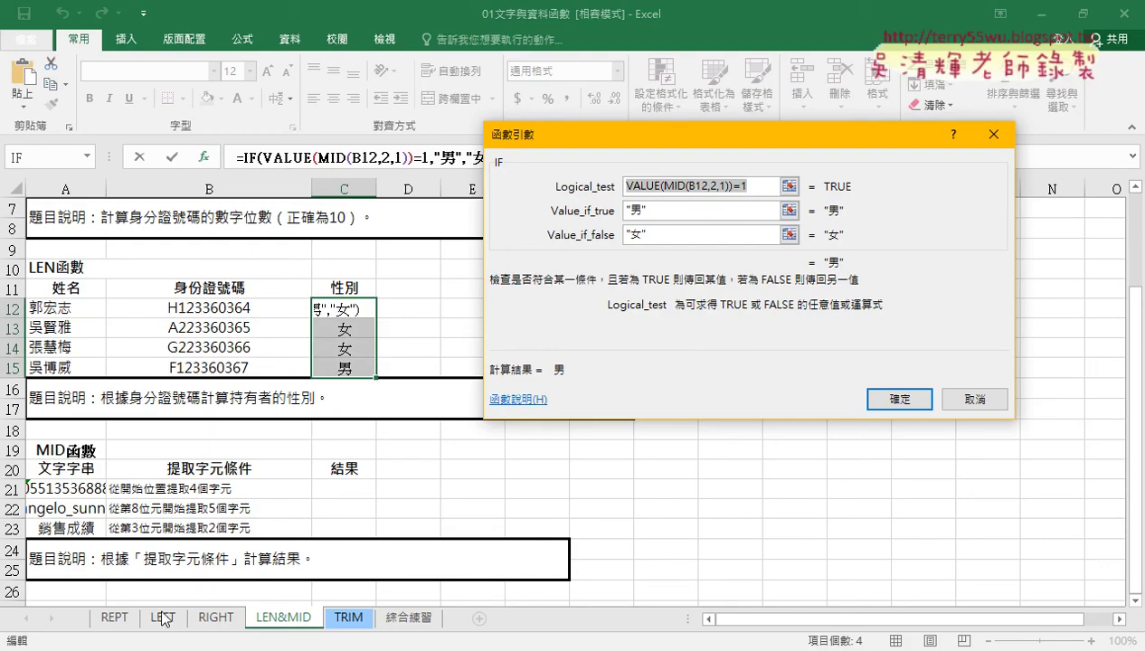
{"action": "left_click", "coordinate": [162, 617]}
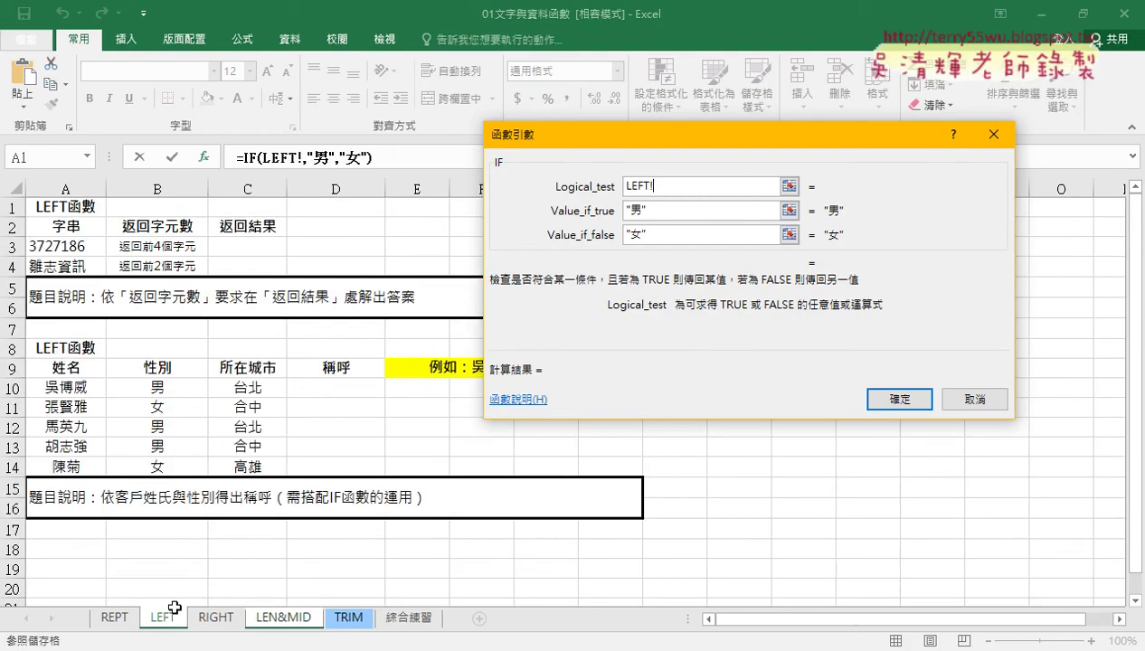
Dismiss the IF dialog, go to the LEN&MID sheet, widen column A to 15.00, and select C21
{"action": "left_click", "coordinate": [970, 399]}
{"action": "left_click", "coordinate": [163, 619]}
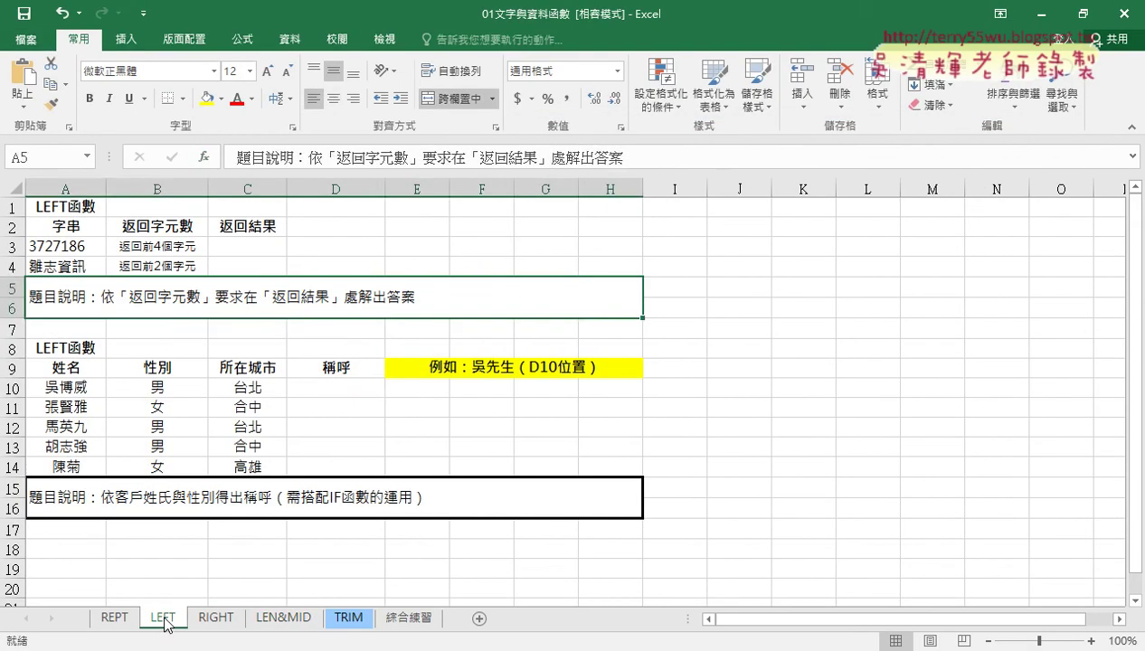
{"action": "left_click", "coordinate": [332, 386]}
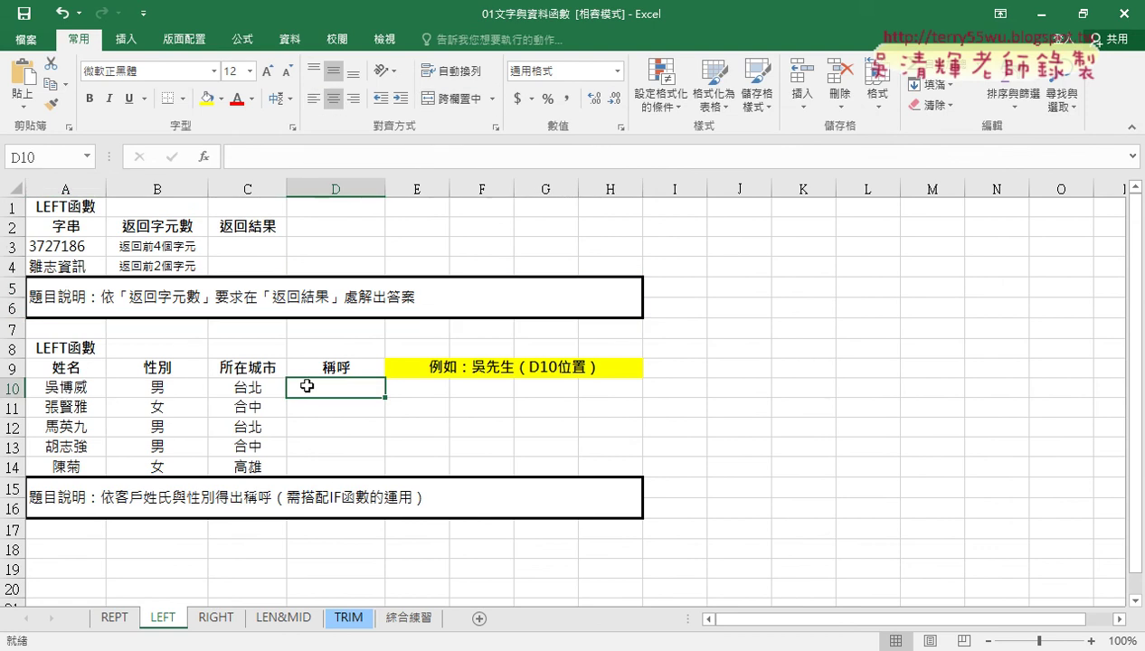
{"action": "left_click", "coordinate": [221, 617]}
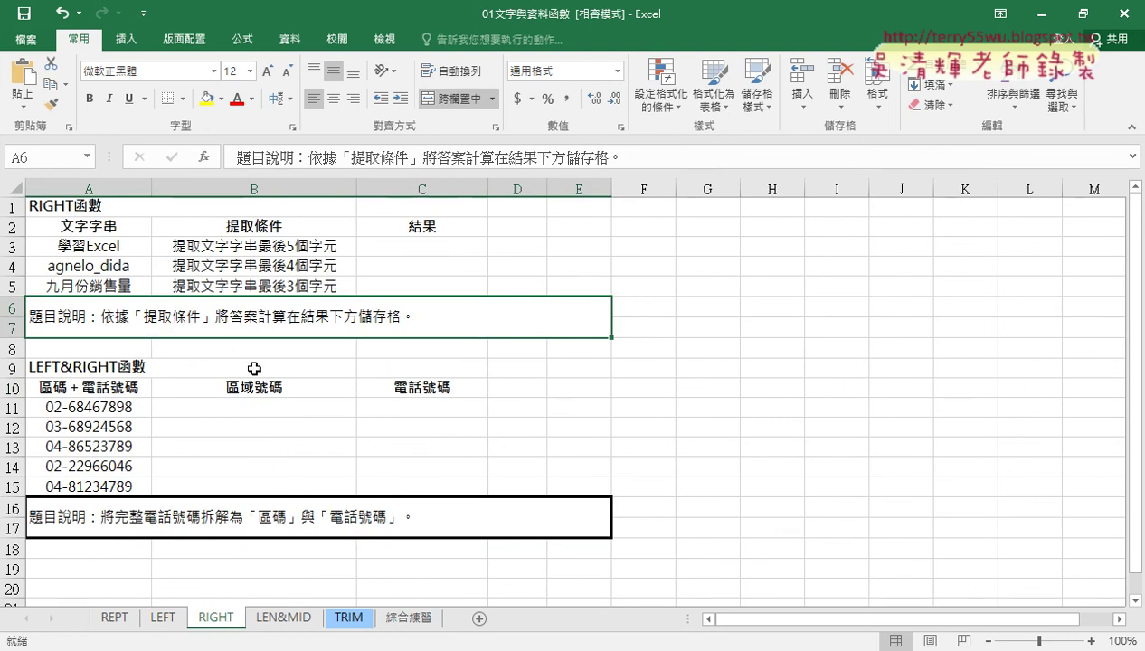
{"action": "left_click", "coordinate": [288, 617]}
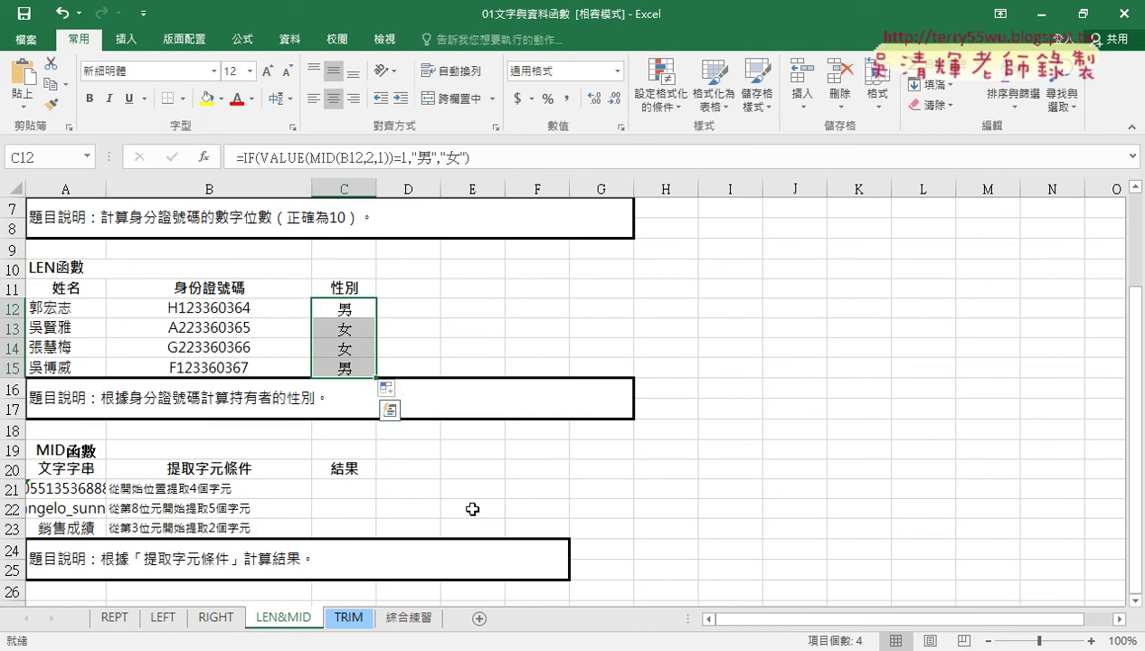
{"action": "left_click_drag", "start_coordinate": [104, 188], "coordinate": [138, 189]}
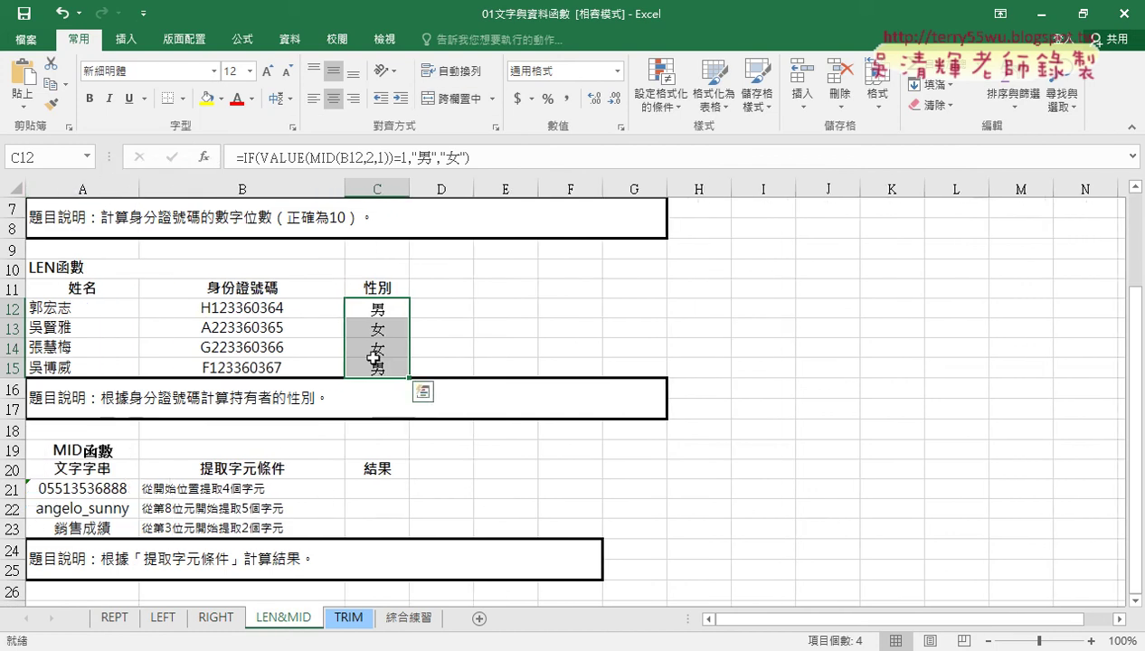
{"action": "left_click", "coordinate": [384, 487]}
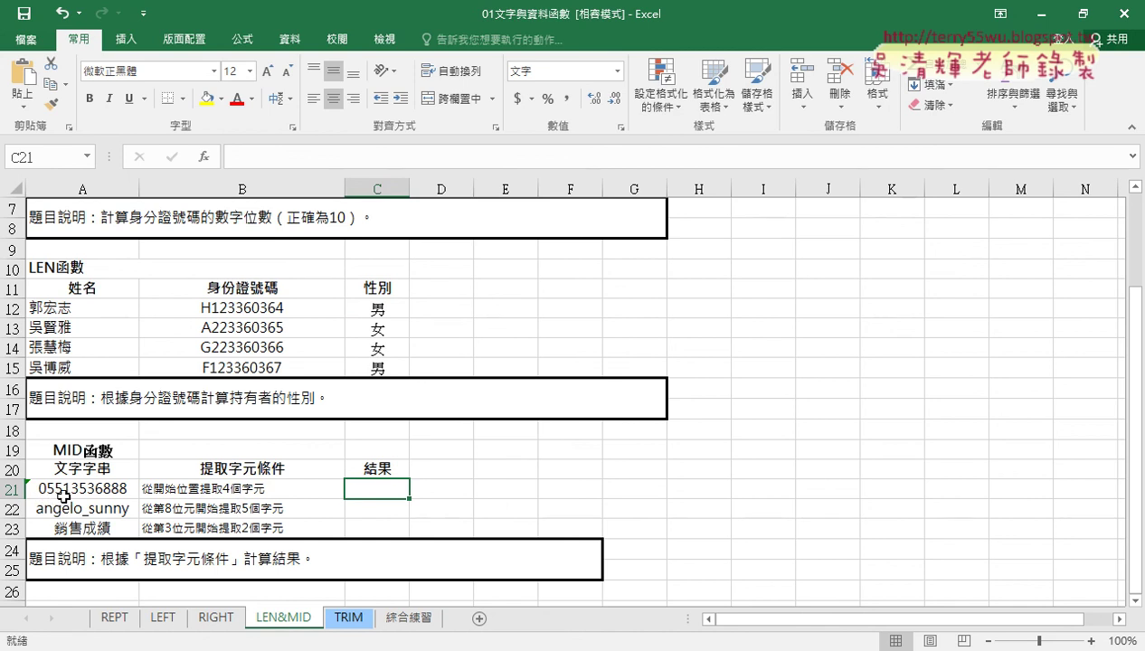
Enter =MID(A21,1,4) in C21 with Text A21, Start_num 1 and Num_chars 4
{"action": "left_click", "coordinate": [207, 157]}
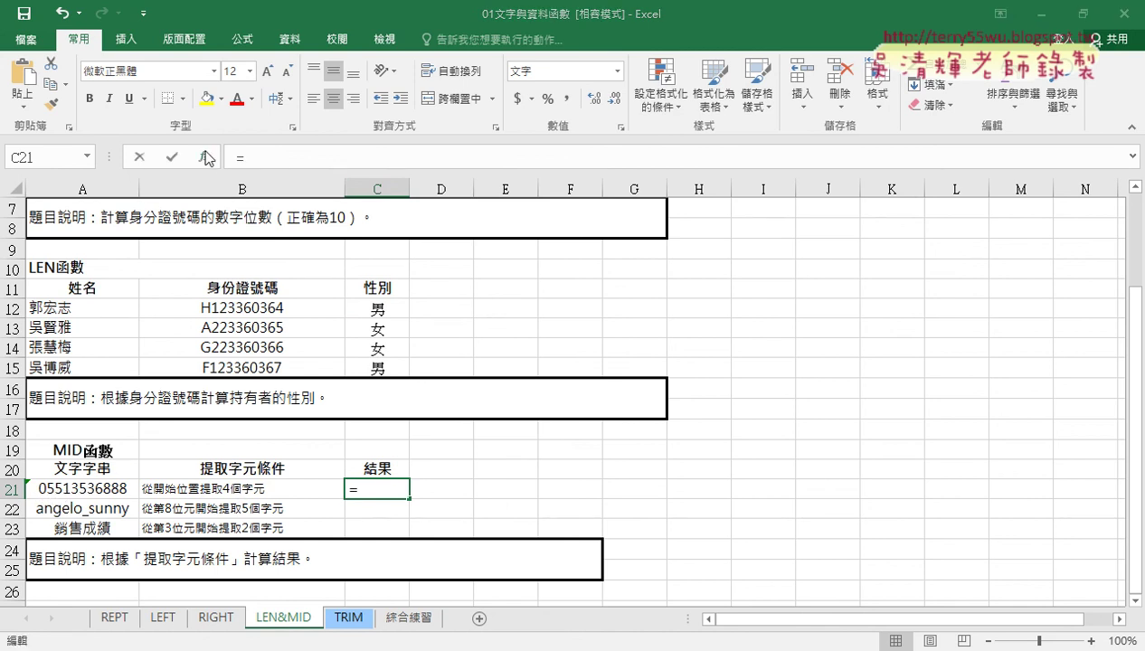
{"action": "left_click_drag", "start_coordinate": [921, 243], "coordinate": [922, 271]}
{"action": "left_click", "coordinate": [641, 301]}
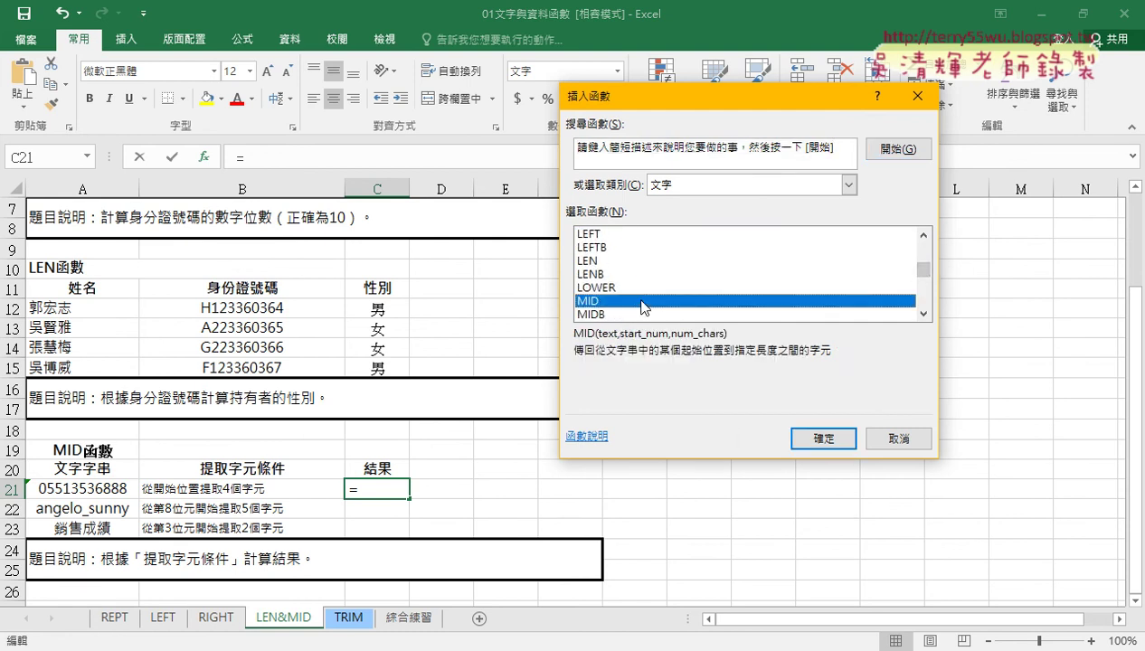
{"action": "double_click", "coordinate": [641, 301]}
{"action": "left_click", "coordinate": [83, 490]}
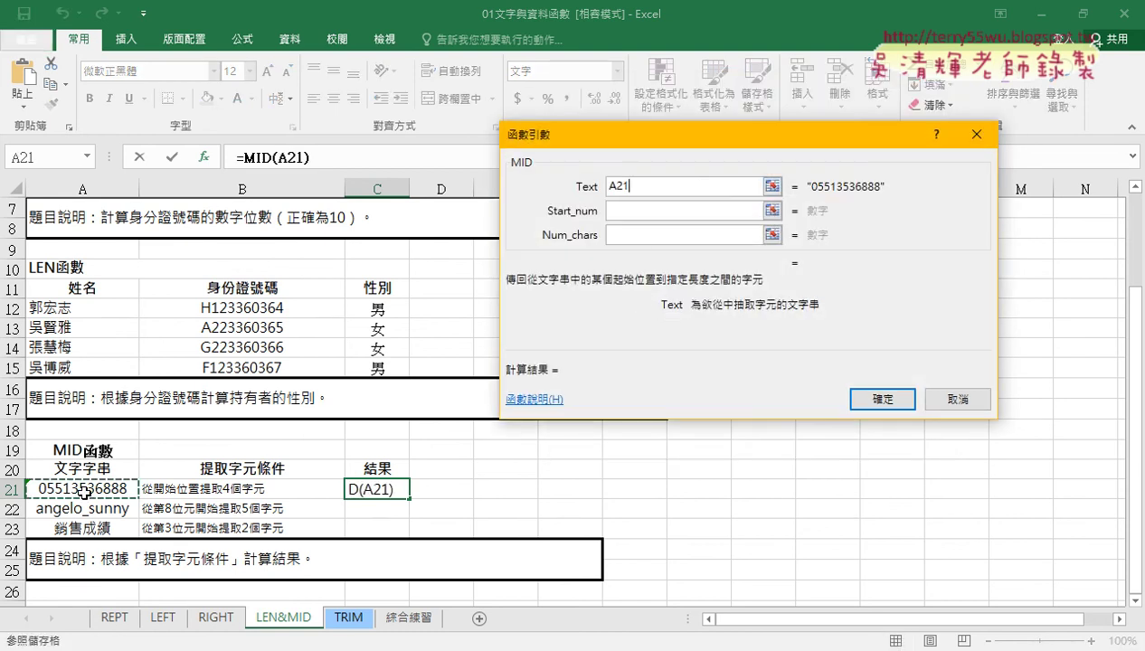
{"action": "left_click", "coordinate": [650, 212]}
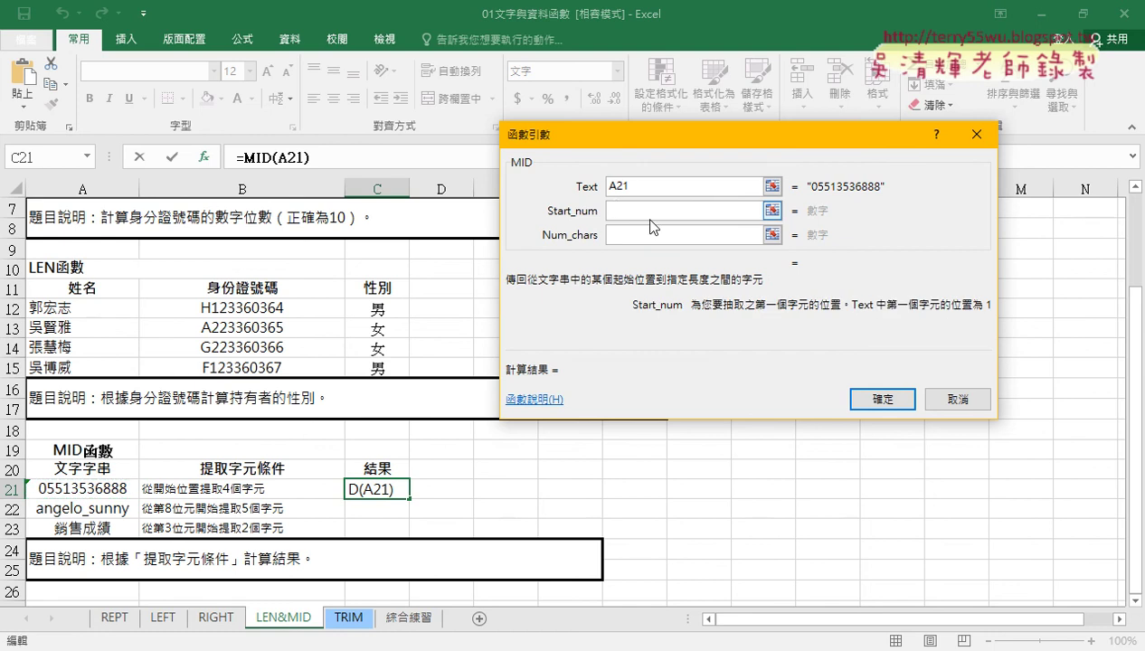
{"action": "type", "text": "1"}
{"action": "key", "text": "Tab"}
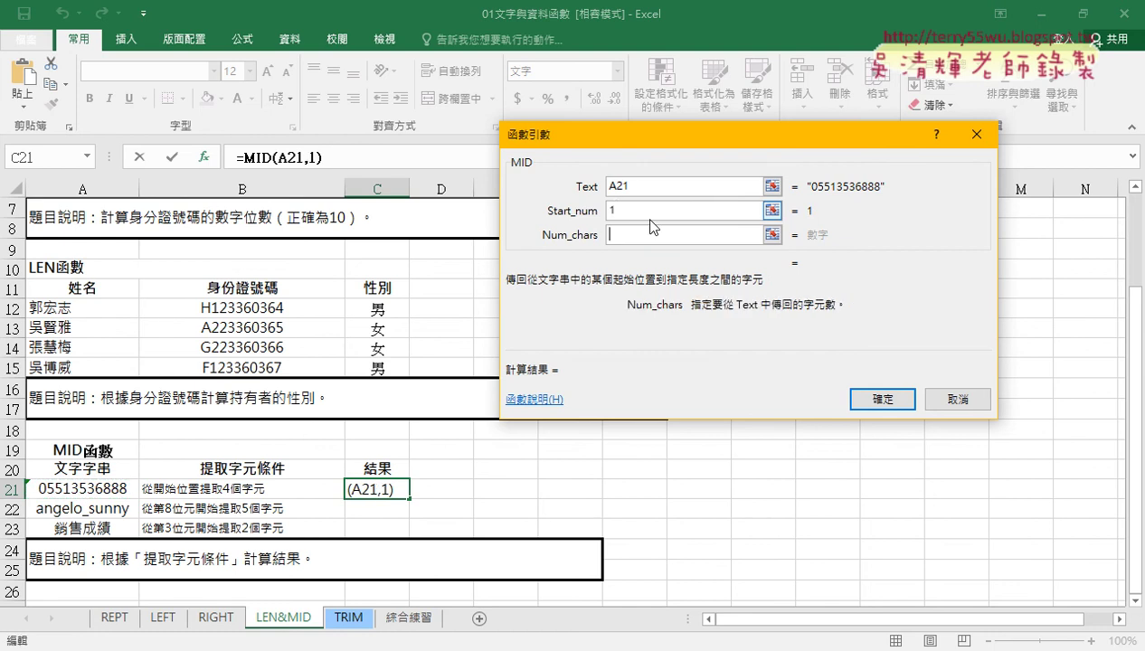
{"action": "type", "text": "4"}
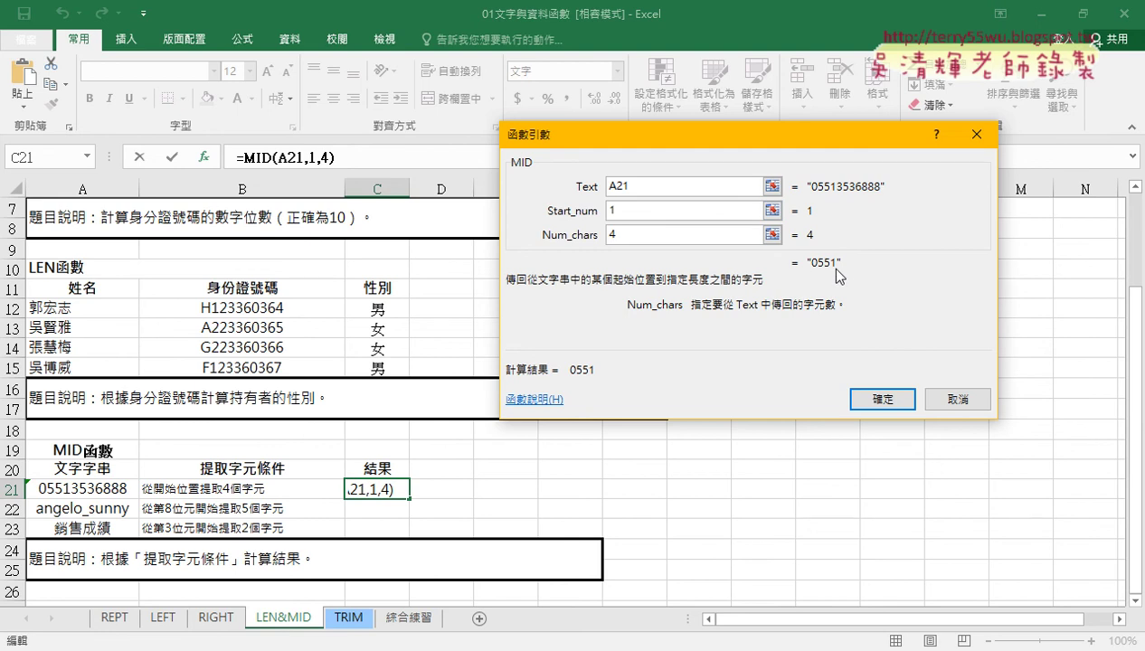
{"action": "left_click", "coordinate": [874, 398]}
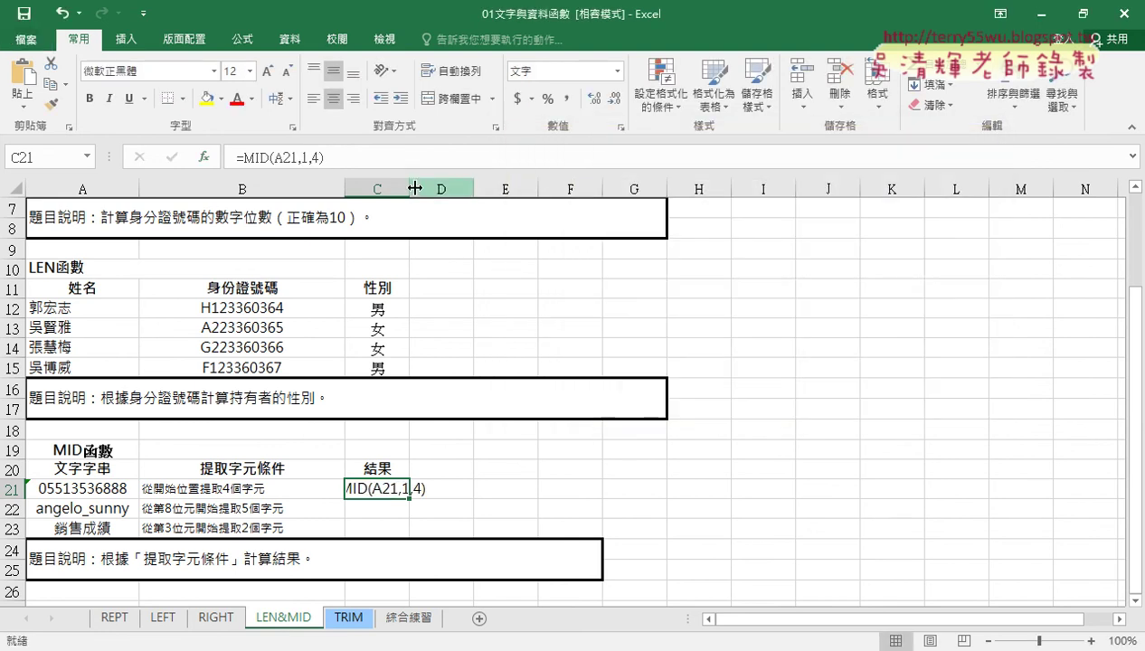
Widen column C so the =MID(A21,1,4) text in C21 fits fully
{"action": "left_click_drag", "start_coordinate": [414, 188], "coordinate": [476, 188]}
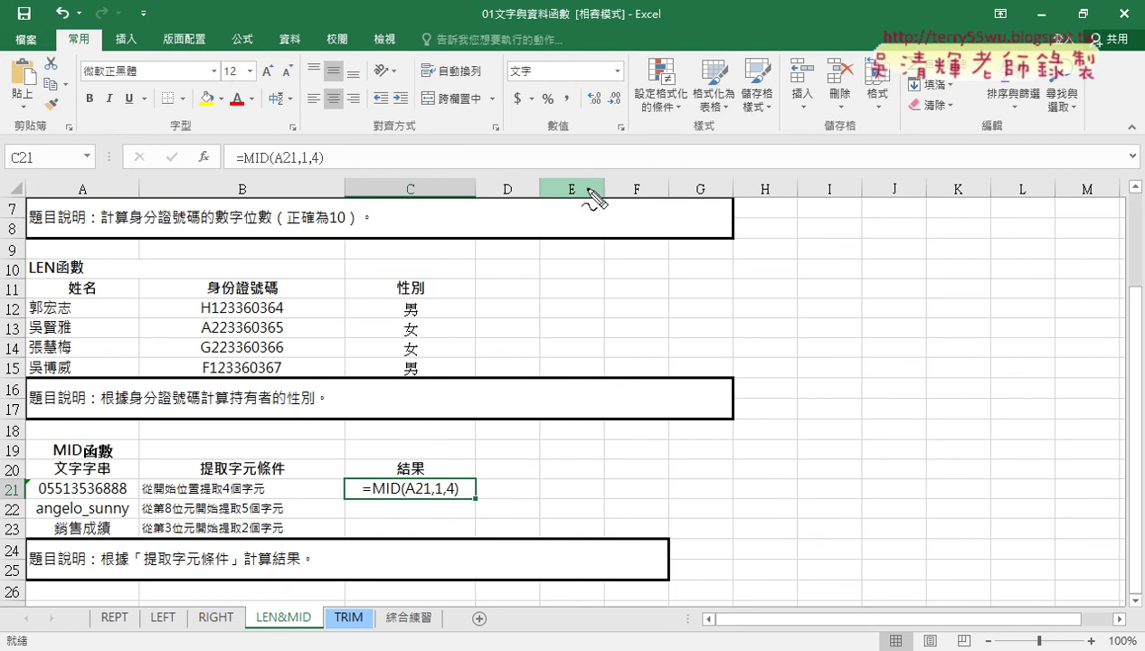
{"action": "mouse_move", "coordinate": [456, 503]}
{"action": "left_mouse_down"}
{"action": "mouse_move", "coordinate": [342, 489]}
{"action": "mouse_move", "coordinate": [488, 485]}
{"action": "left_mouse_up"}
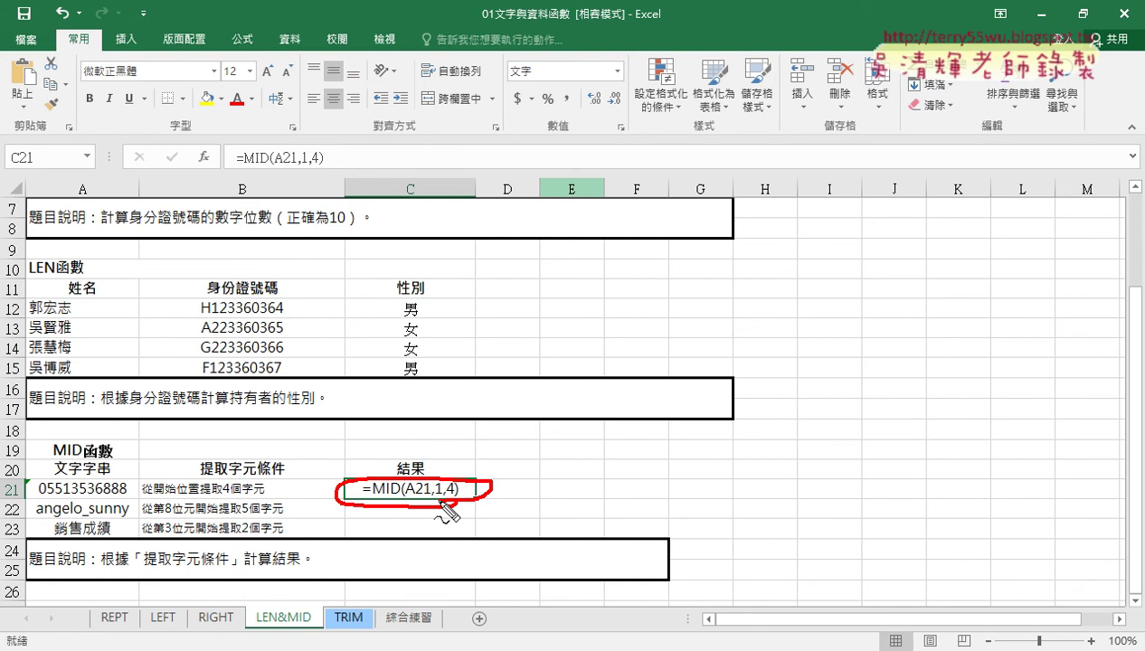
{"action": "left_click_drag", "start_coordinate": [513, 401], "coordinate": [470, 477]}
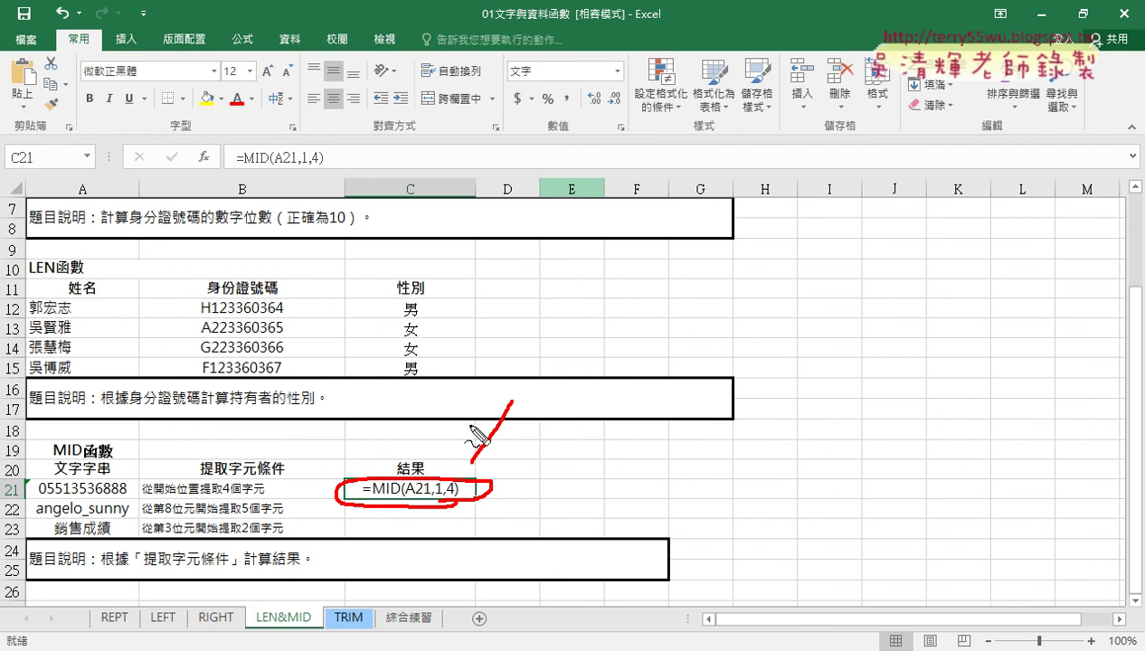
{"action": "left_click_drag", "start_coordinate": [469, 422], "coordinate": [515, 457]}
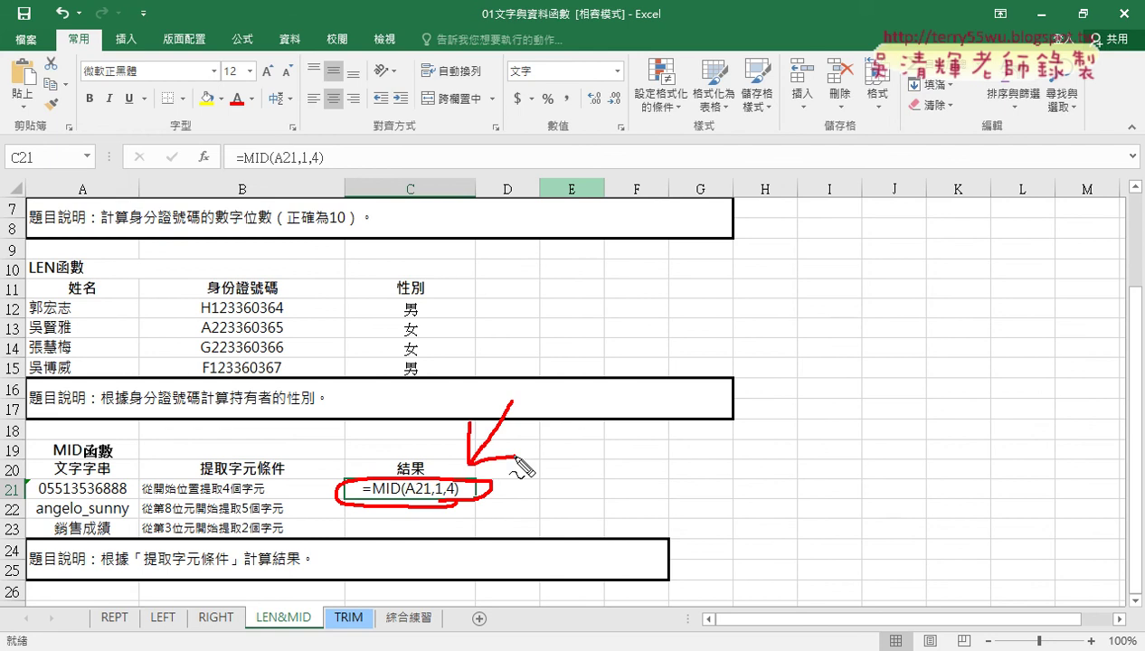
{"action": "key", "text": "Escape"}
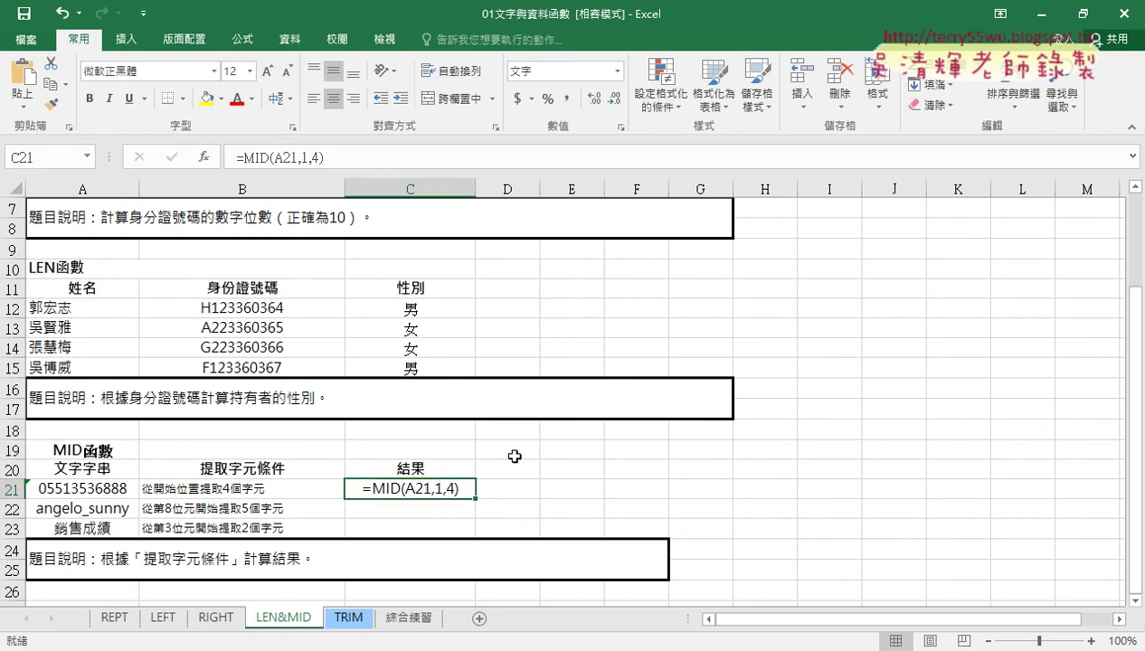
Change C21's number format from 文字 (Text) to 通用格式 (General) in 儲存格格式
{"action": "right_click", "coordinate": [441, 487]}
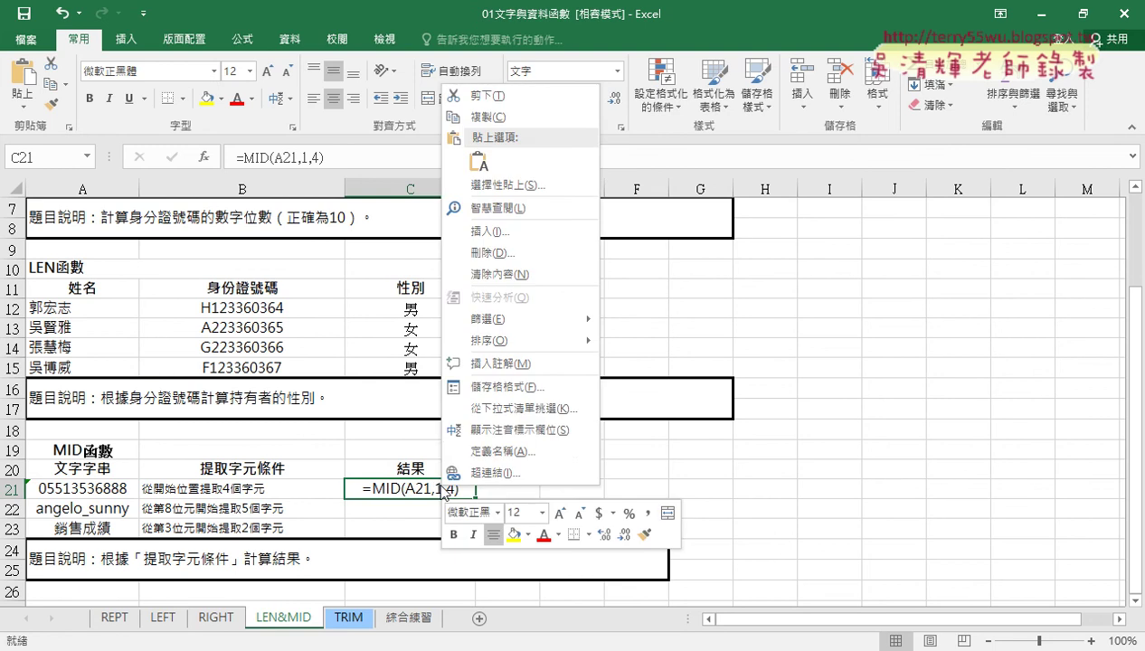
{"action": "left_click", "coordinate": [488, 387]}
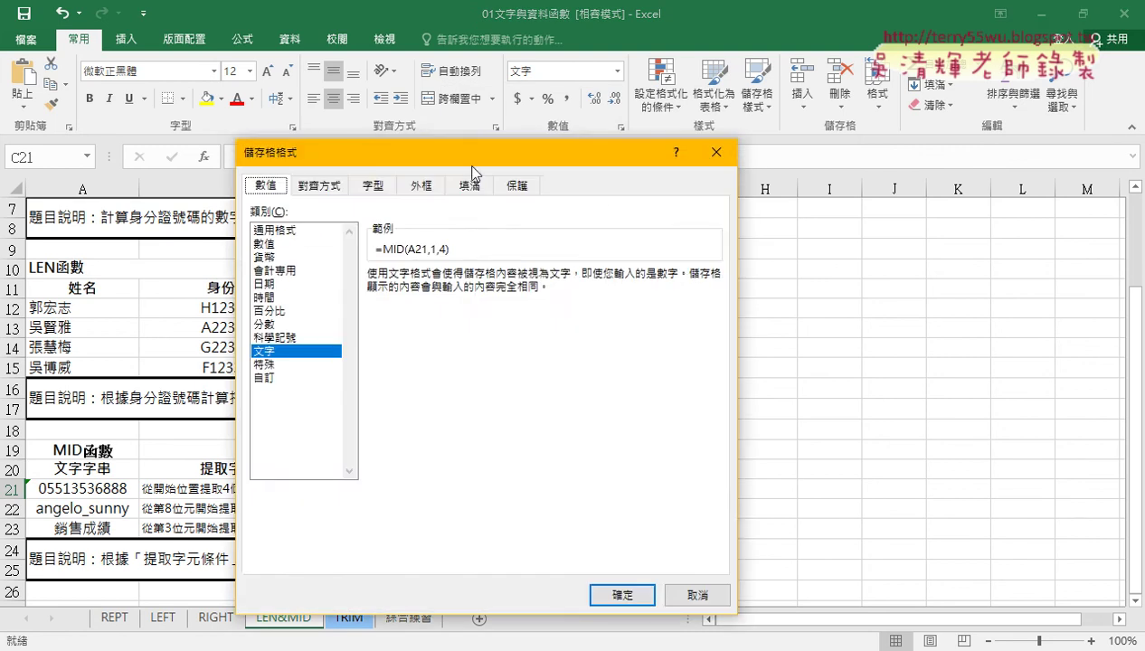
{"action": "left_click_drag", "start_coordinate": [472, 168], "coordinate": [825, 142]}
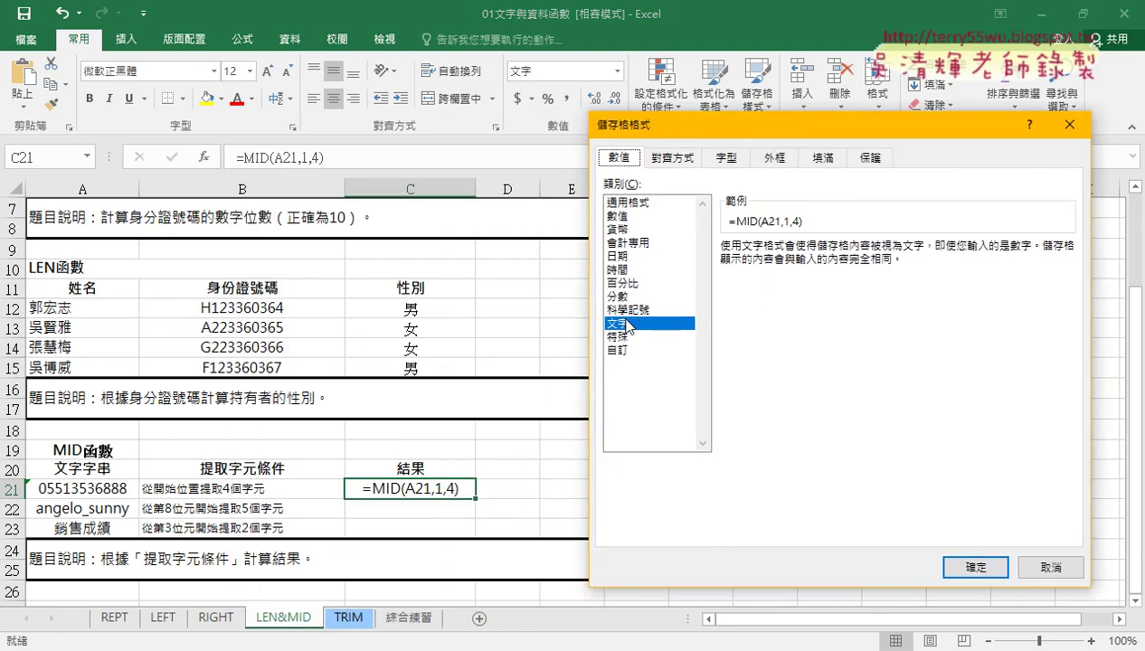
{"action": "left_click", "coordinate": [637, 326]}
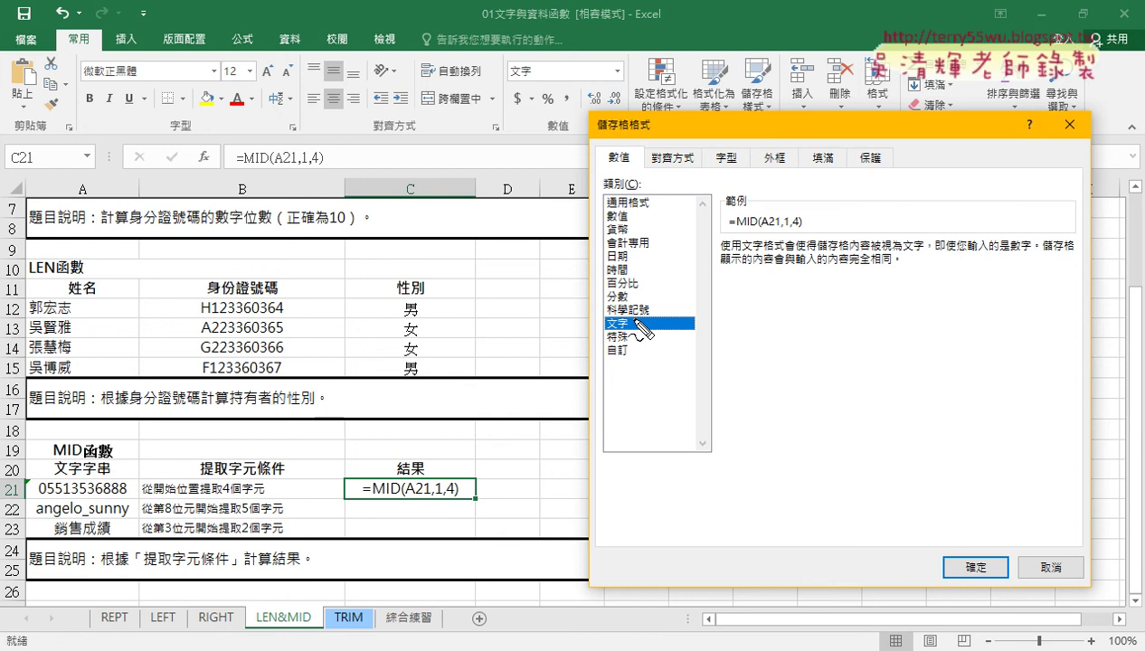
{"action": "mouse_move", "coordinate": [644, 317]}
{"action": "left_mouse_down"}
{"action": "mouse_move", "coordinate": [564, 364]}
{"action": "mouse_move", "coordinate": [466, 488]}
{"action": "mouse_move", "coordinate": [493, 478]}
{"action": "left_mouse_up"}
{"action": "mouse_move", "coordinate": [439, 514]}
{"action": "left_mouse_down"}
{"action": "mouse_move", "coordinate": [366, 512]}
{"action": "mouse_move", "coordinate": [465, 497]}
{"action": "left_mouse_up"}
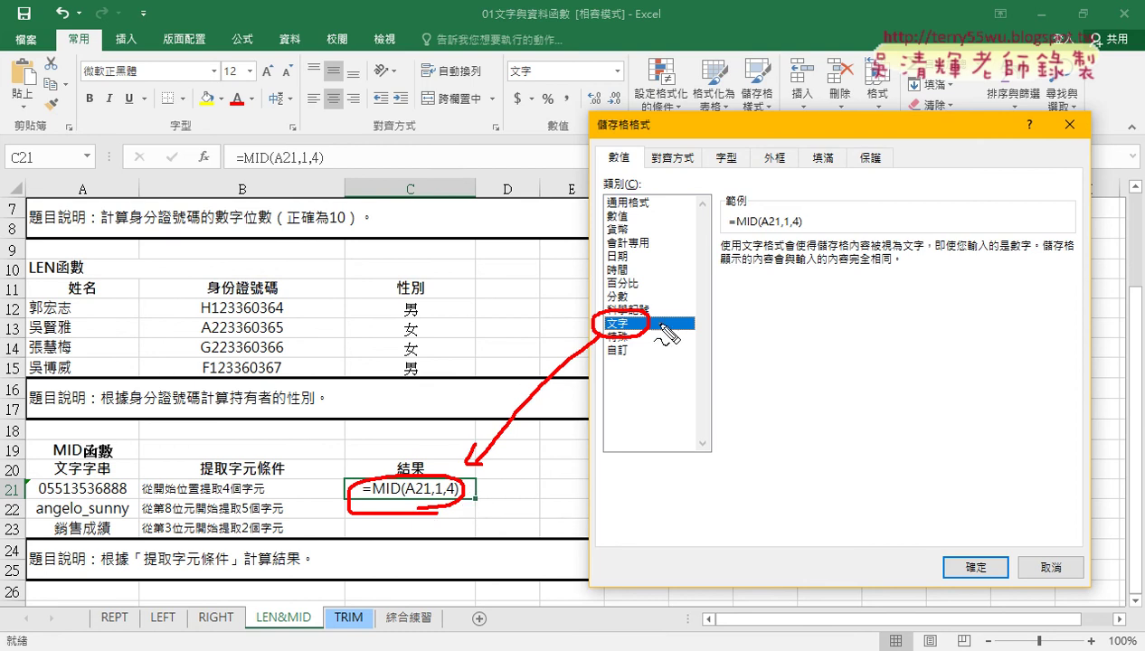
{"action": "mouse_move", "coordinate": [646, 321]}
{"action": "left_mouse_down"}
{"action": "mouse_move", "coordinate": [720, 302]}
{"action": "mouse_move", "coordinate": [604, 208]}
{"action": "mouse_move", "coordinate": [633, 213]}
{"action": "left_mouse_up"}
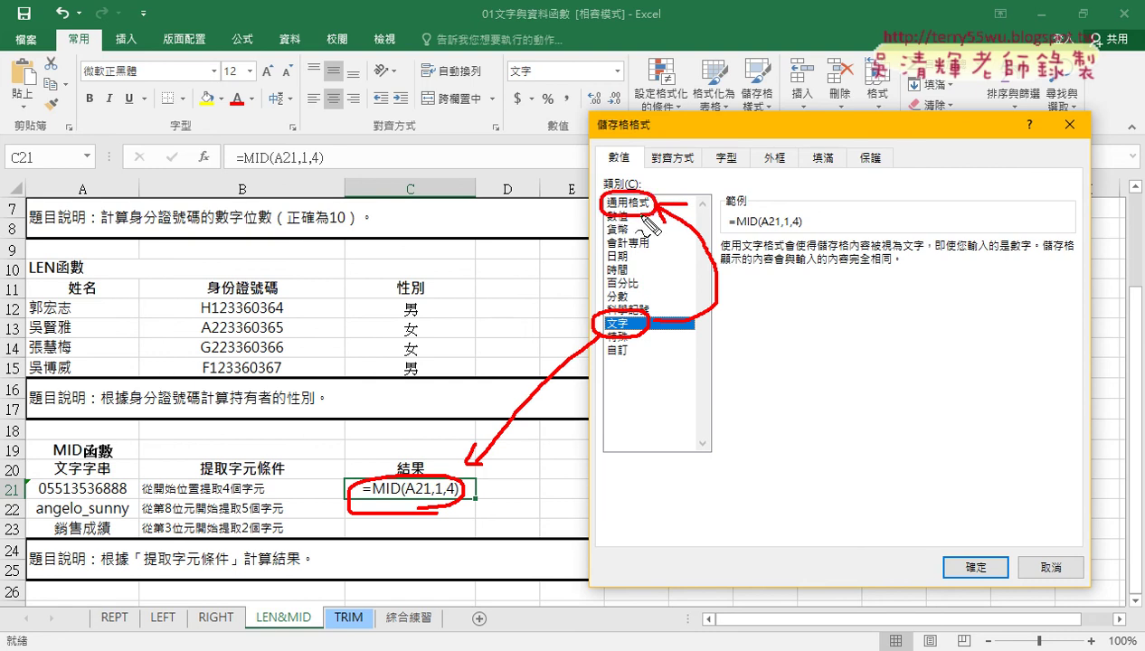
{"action": "key", "text": "Escape"}
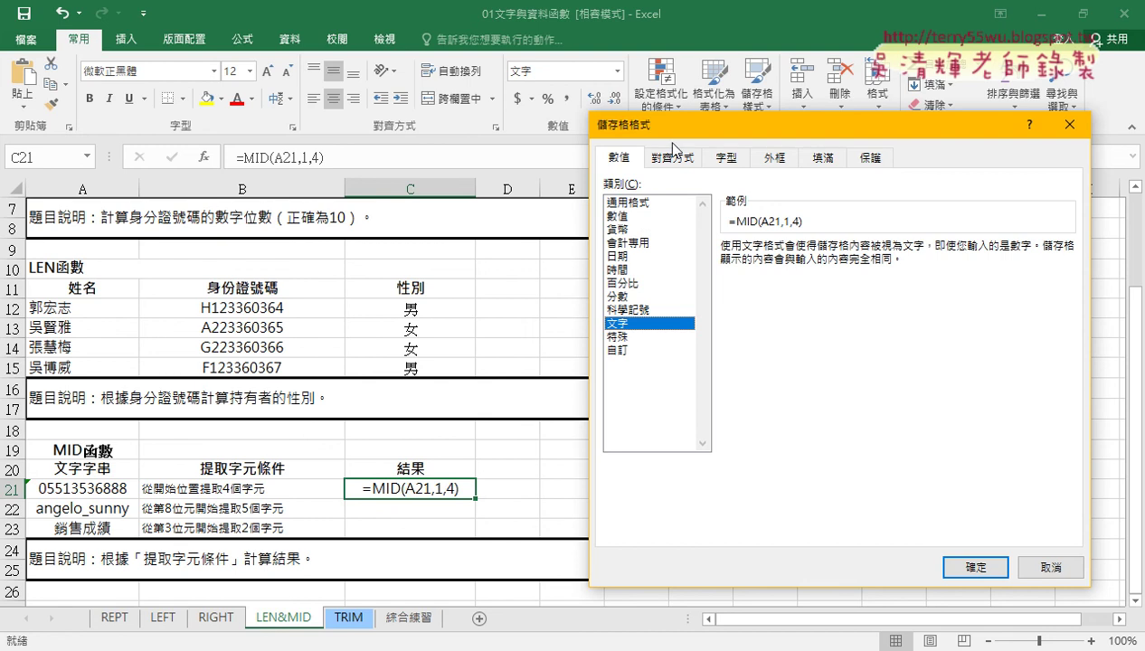
{"action": "left_click", "coordinate": [640, 206]}
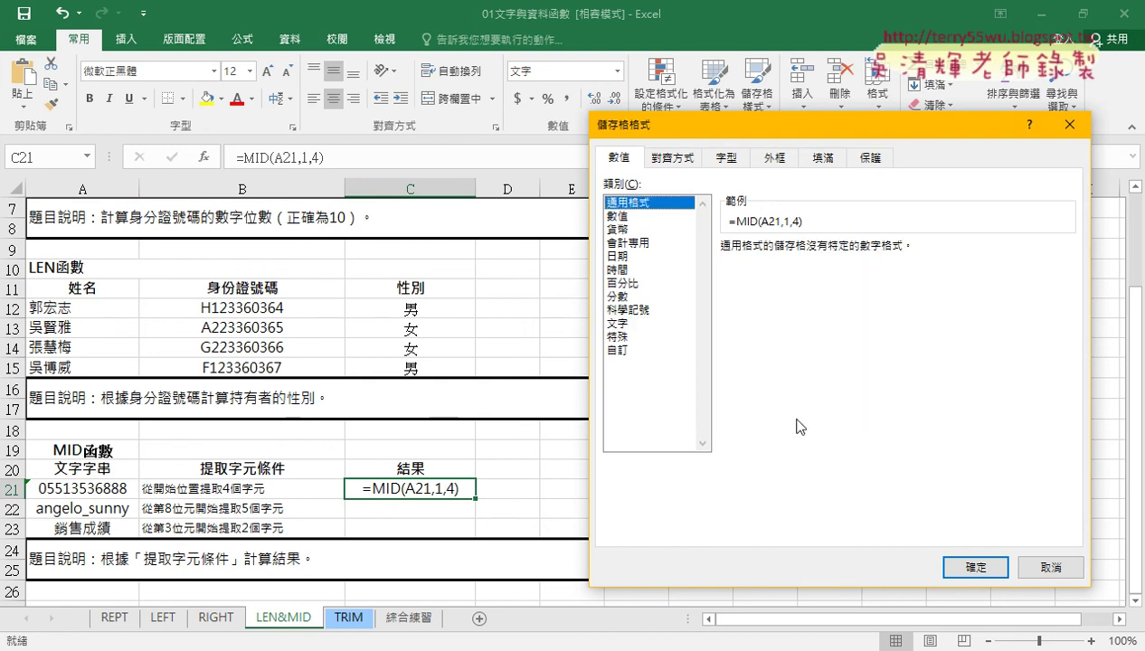
{"action": "left_click", "coordinate": [970, 568]}
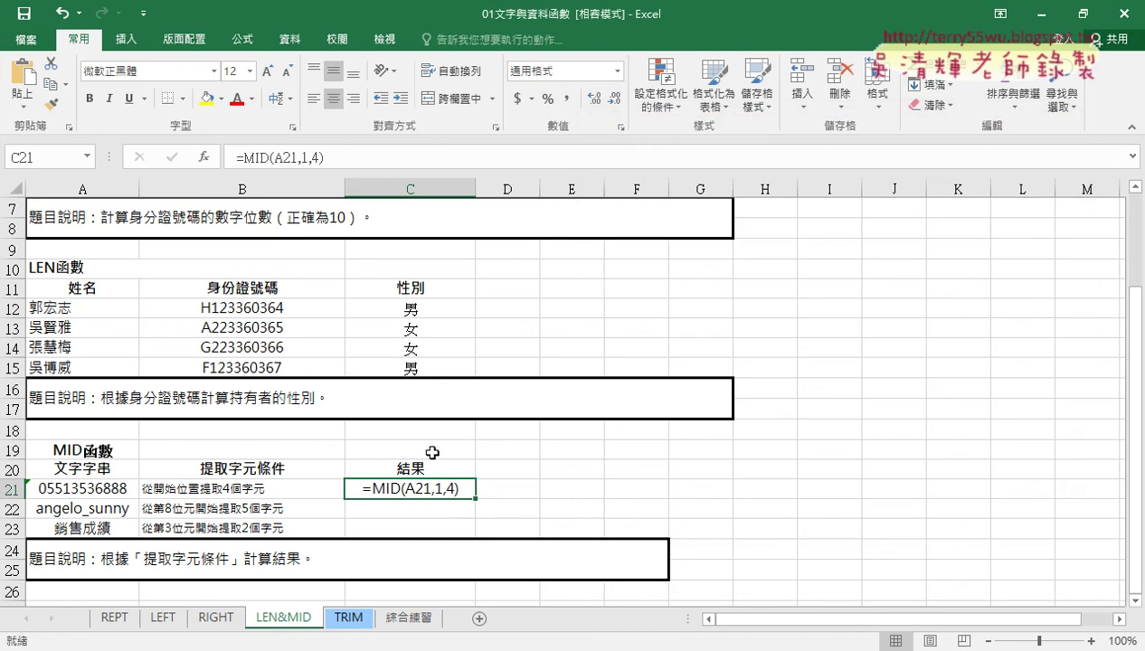
Re-commit C21's formula so it displays 0551, then select C12
{"action": "left_click", "coordinate": [262, 155]}
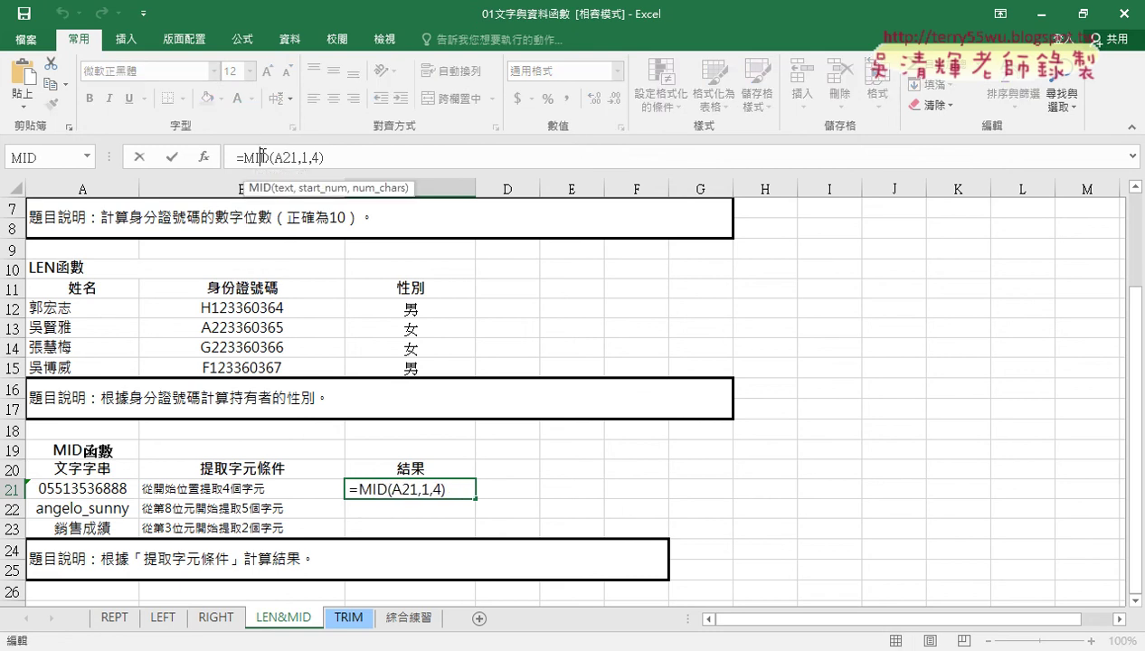
{"action": "left_click", "coordinate": [173, 158]}
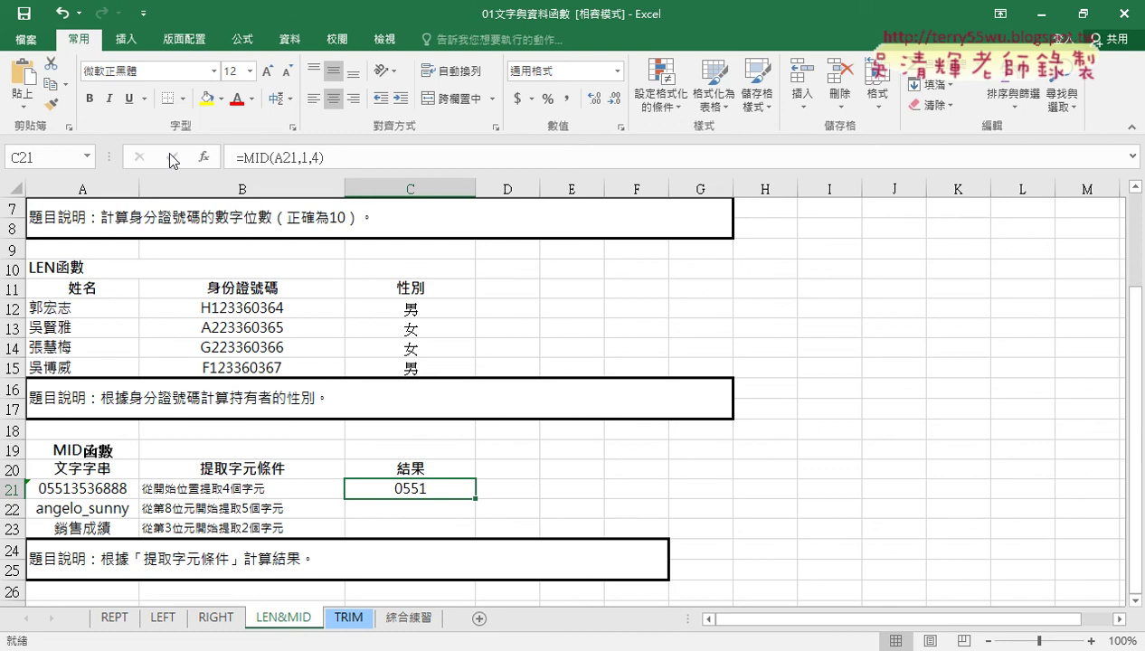
{"action": "left_click", "coordinate": [412, 309]}
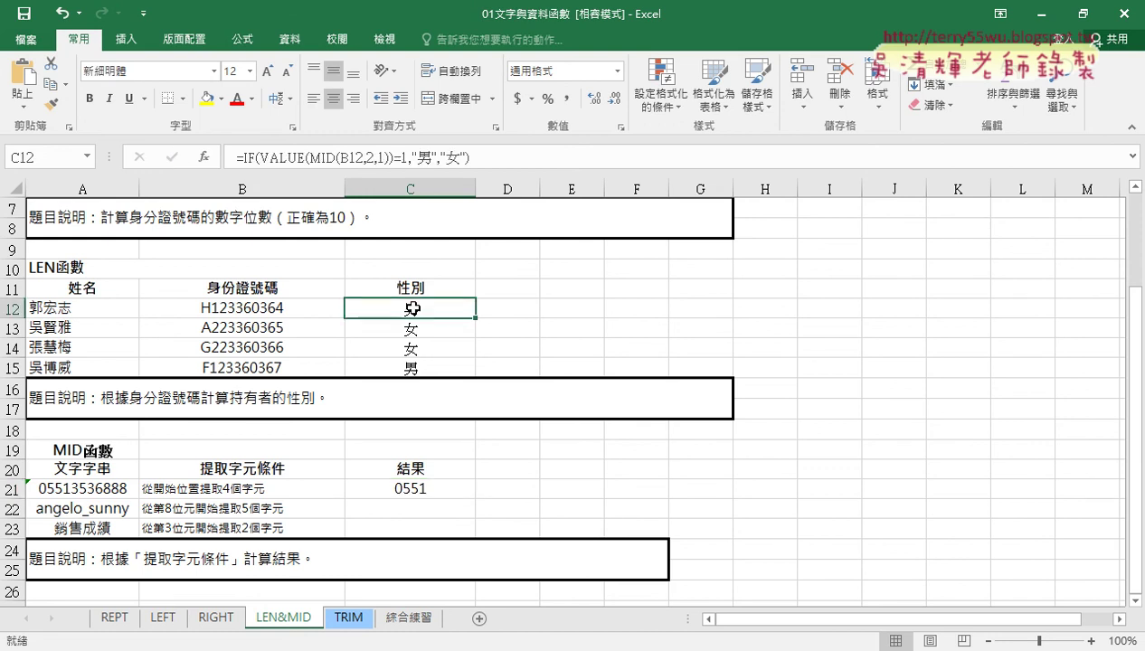